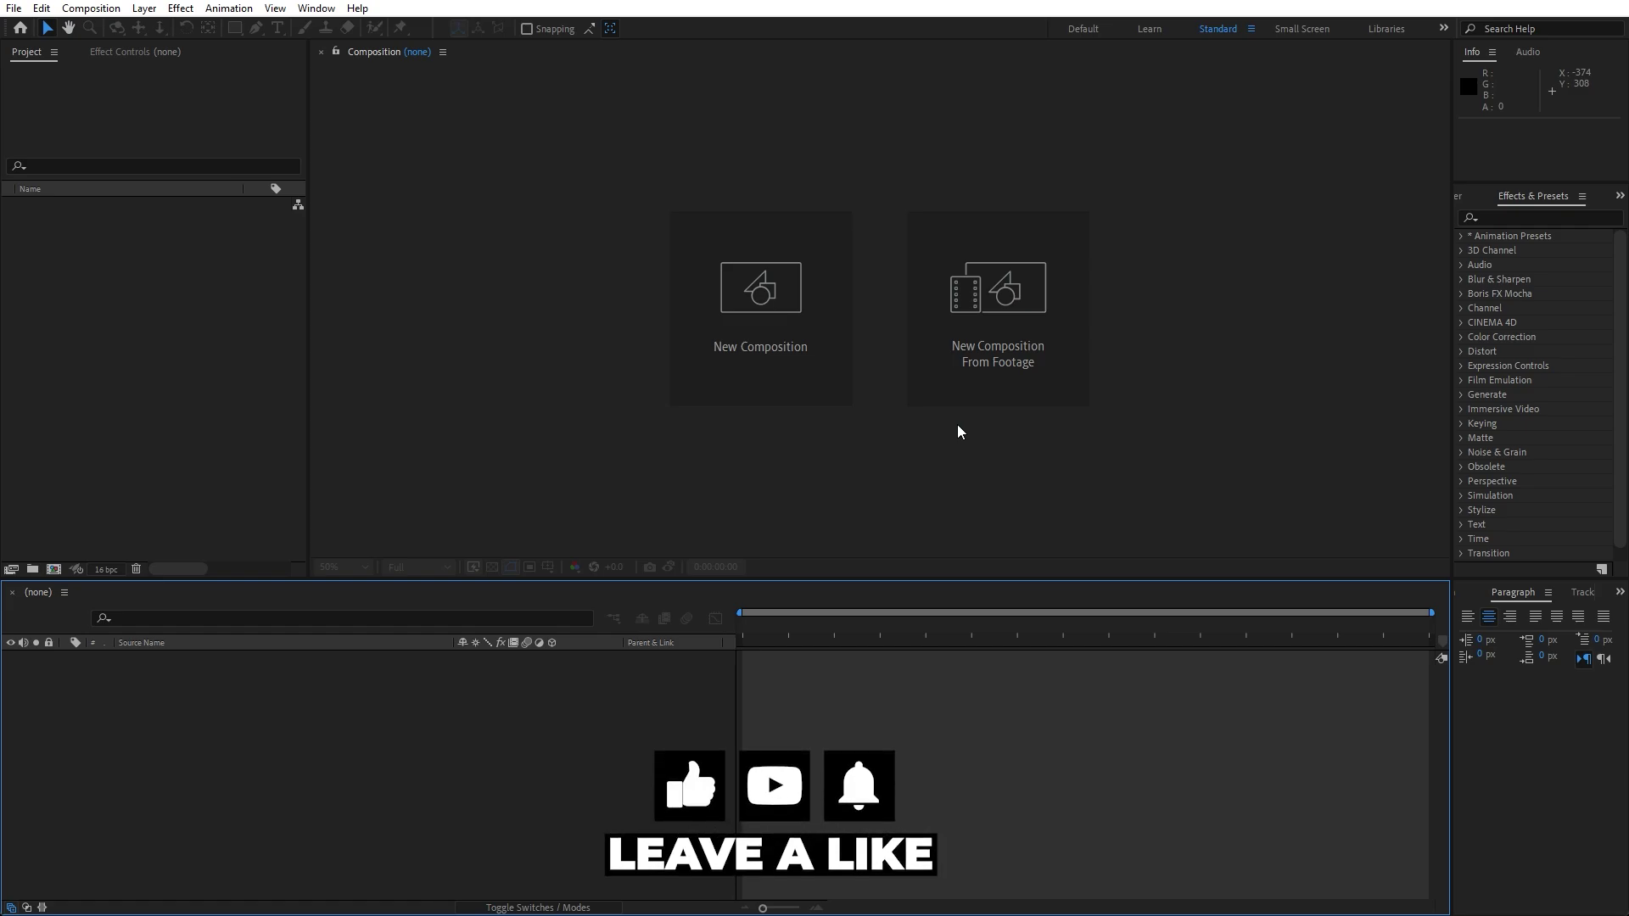
Create a new composition named Final.
click(753, 330)
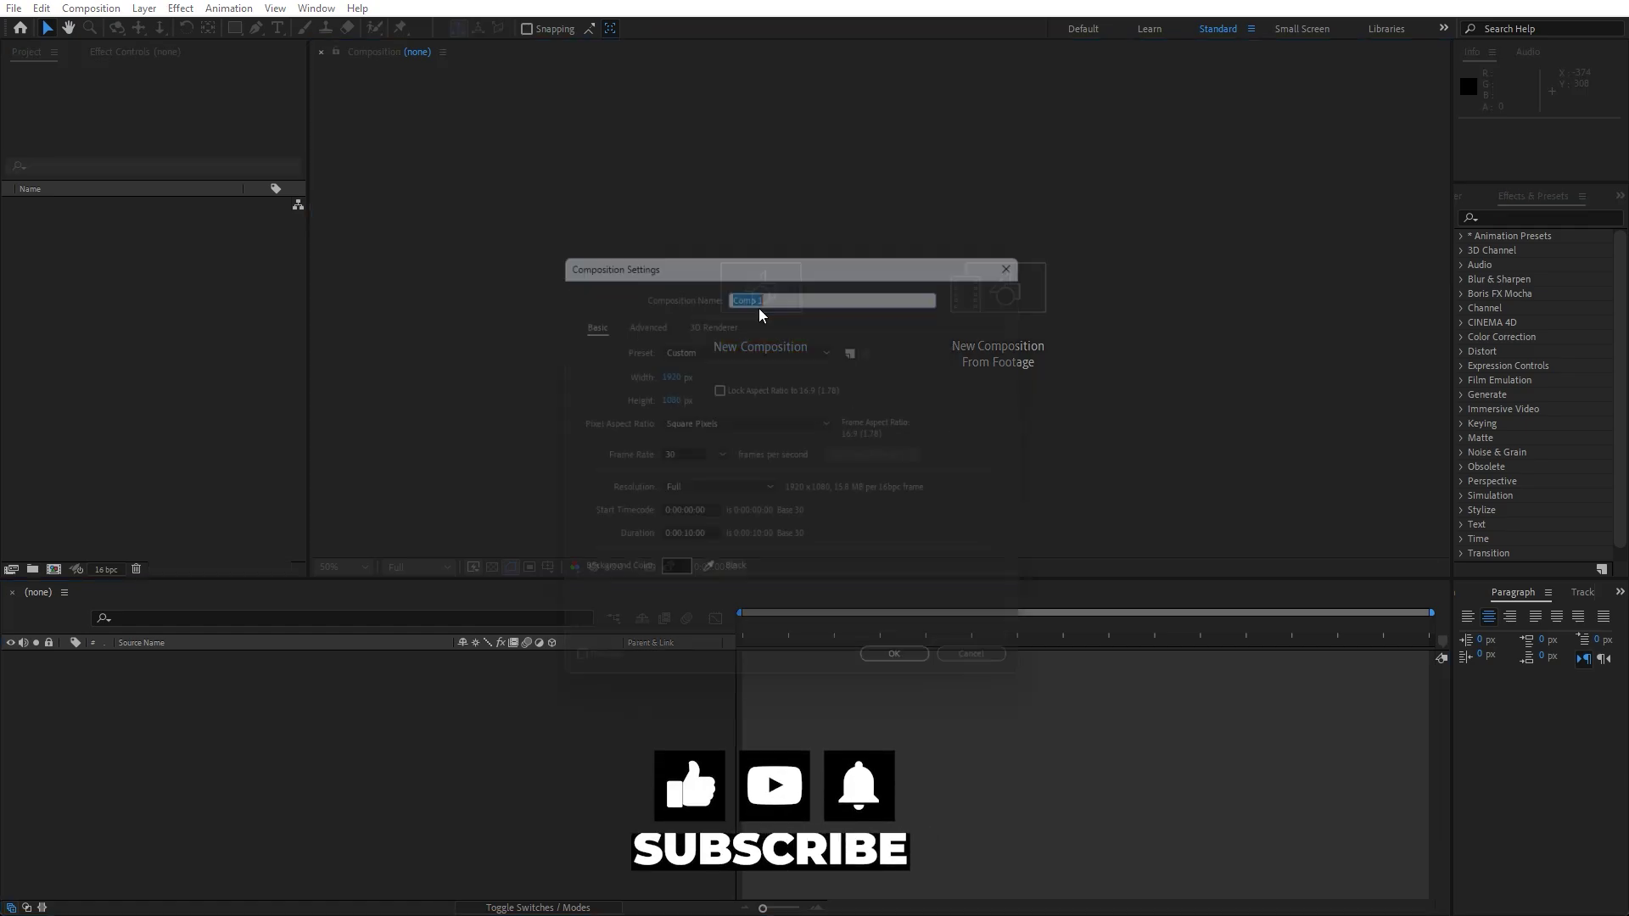
text(Final)
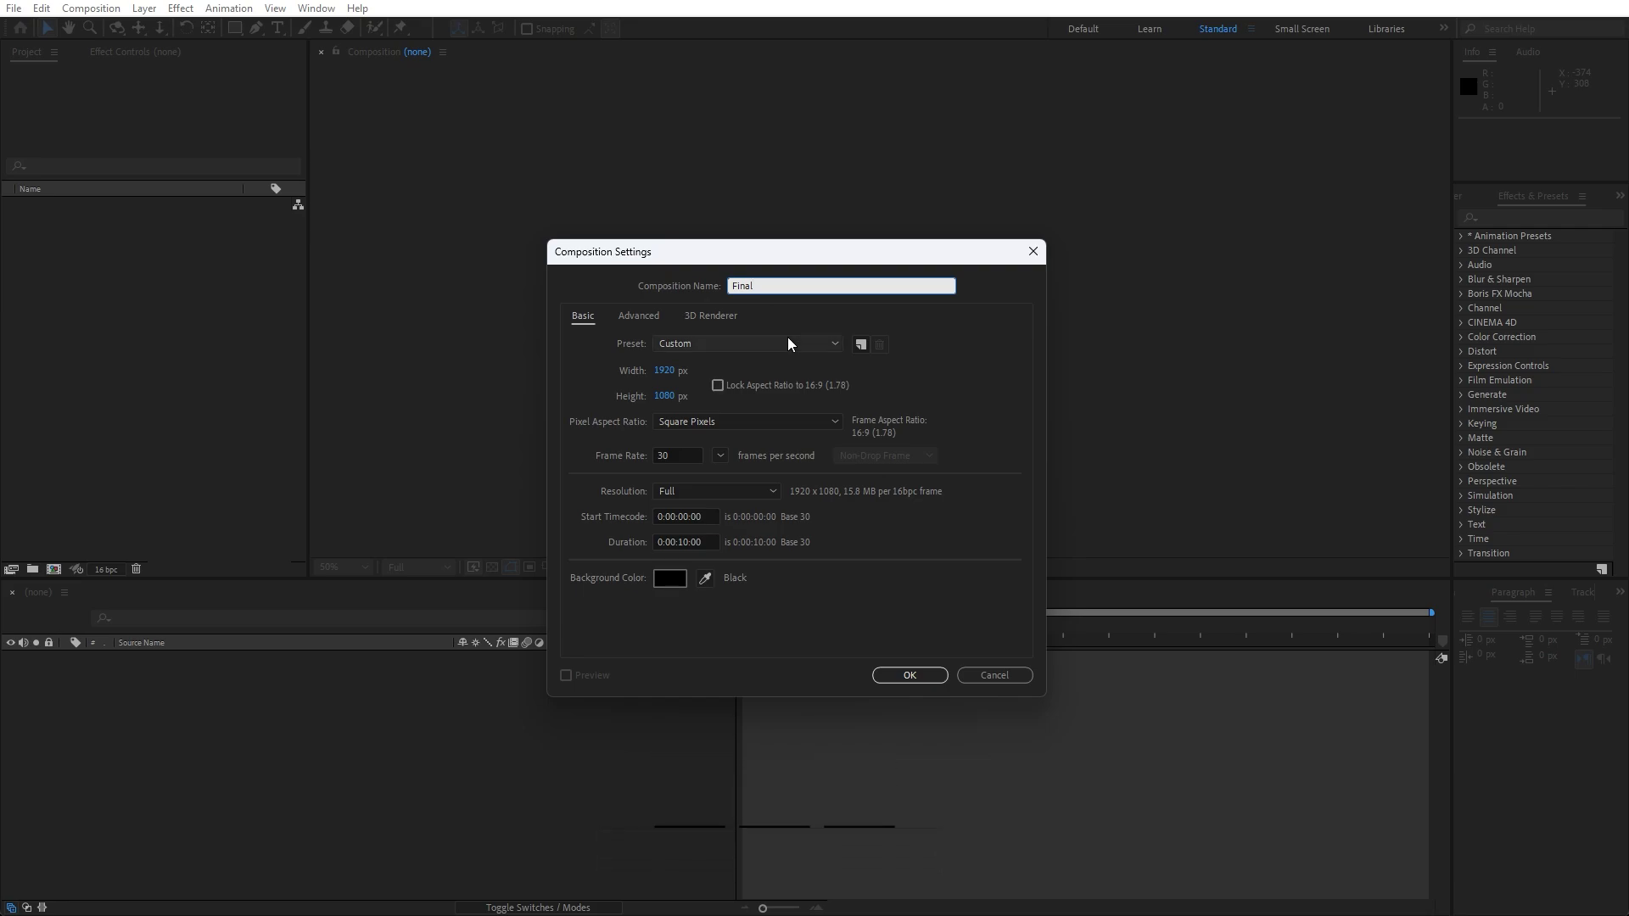
click(896, 676)
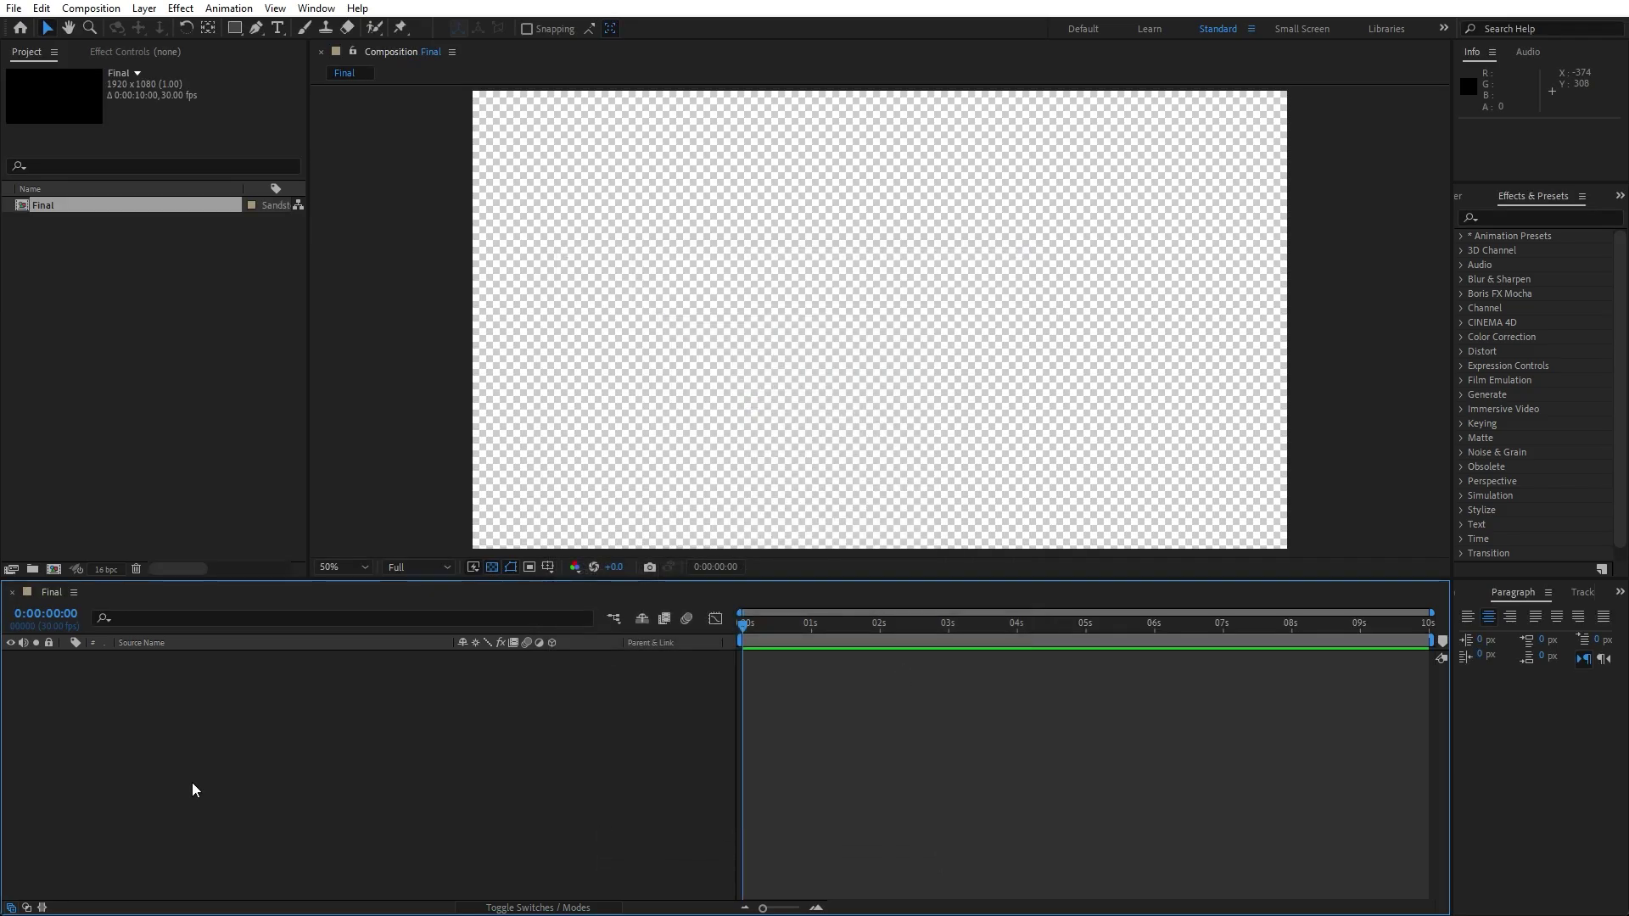
Add a black solid layer named BG.
right_click(296, 768)
mouse_move(349, 562)
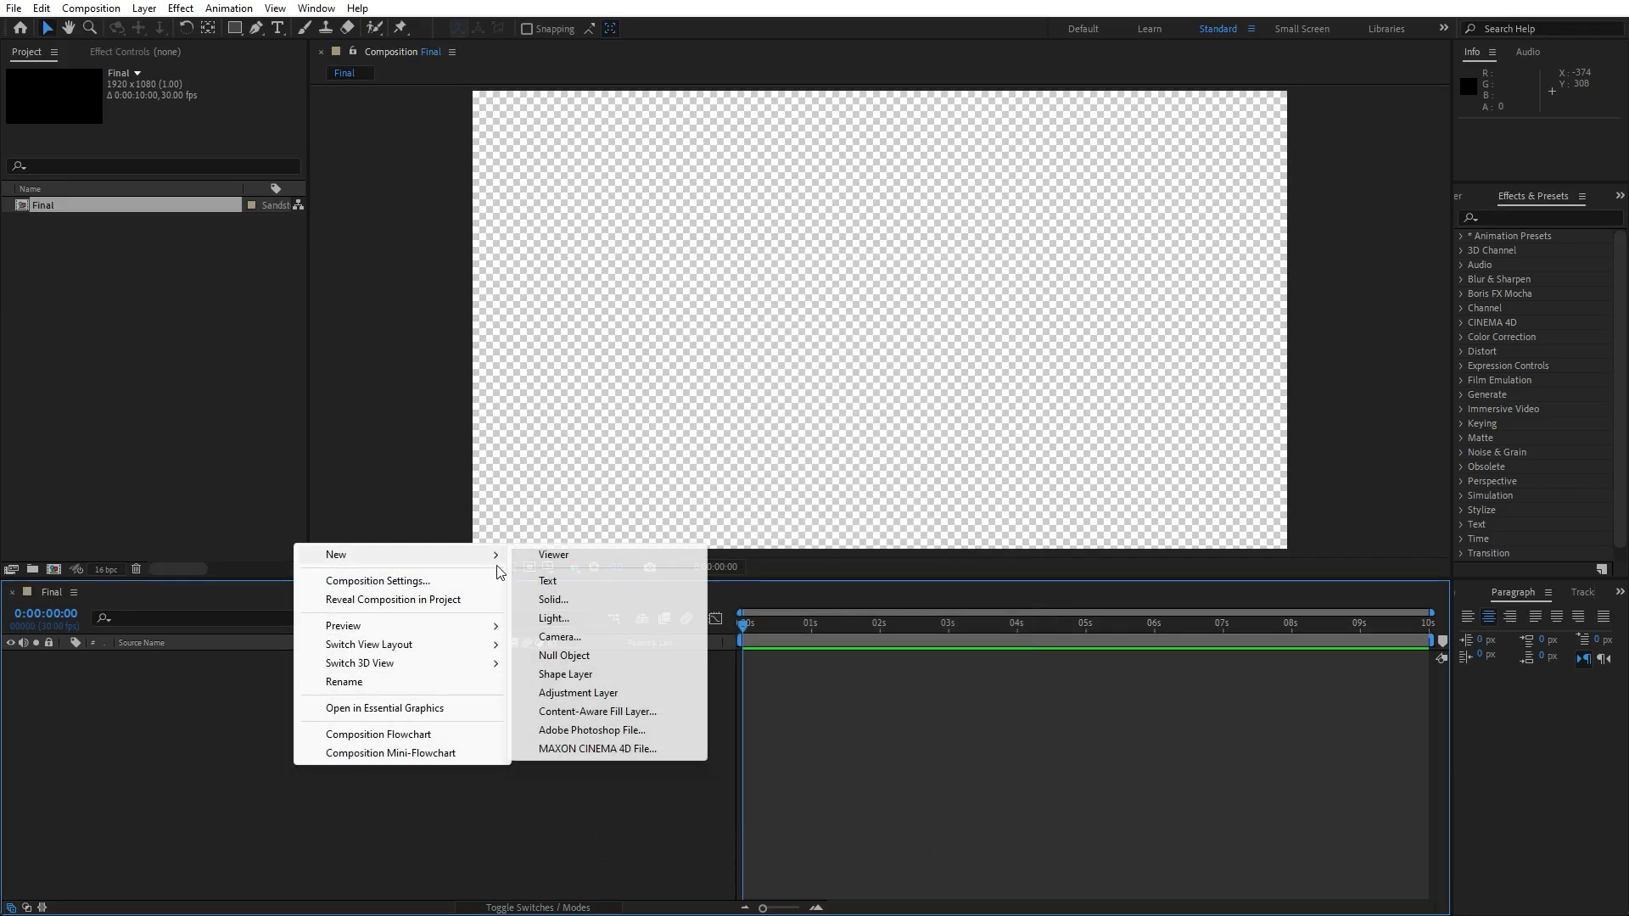
click(587, 603)
text(BG)
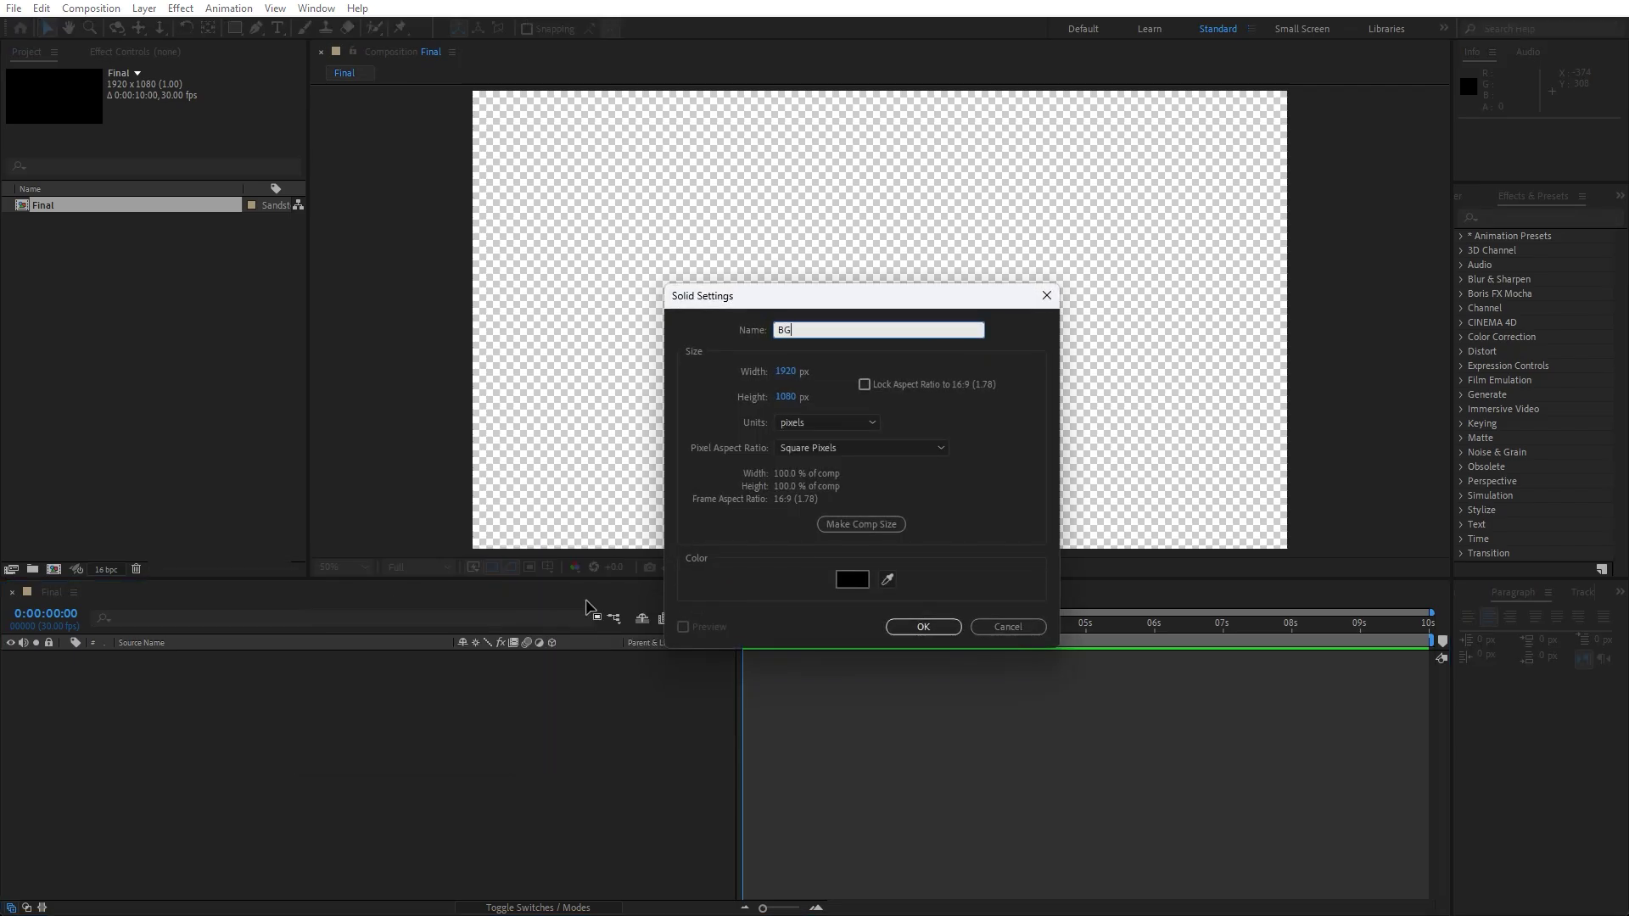
click(923, 626)
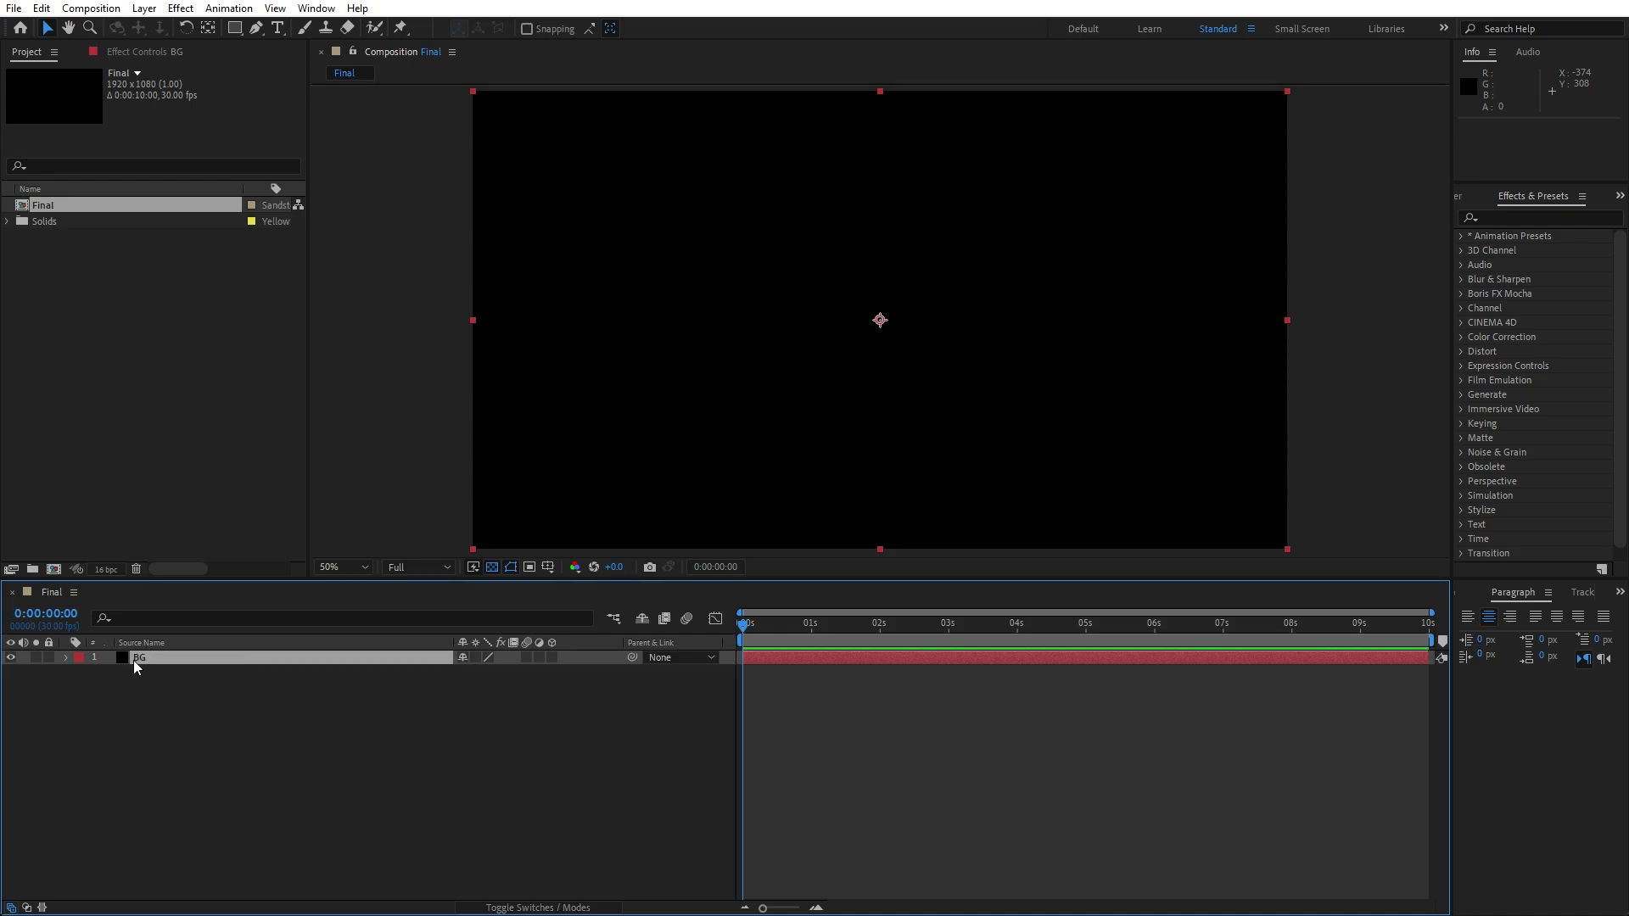
Add a second black solid named Particles above BG.
click(381, 802)
right_click(468, 781)
mouse_move(382, 562)
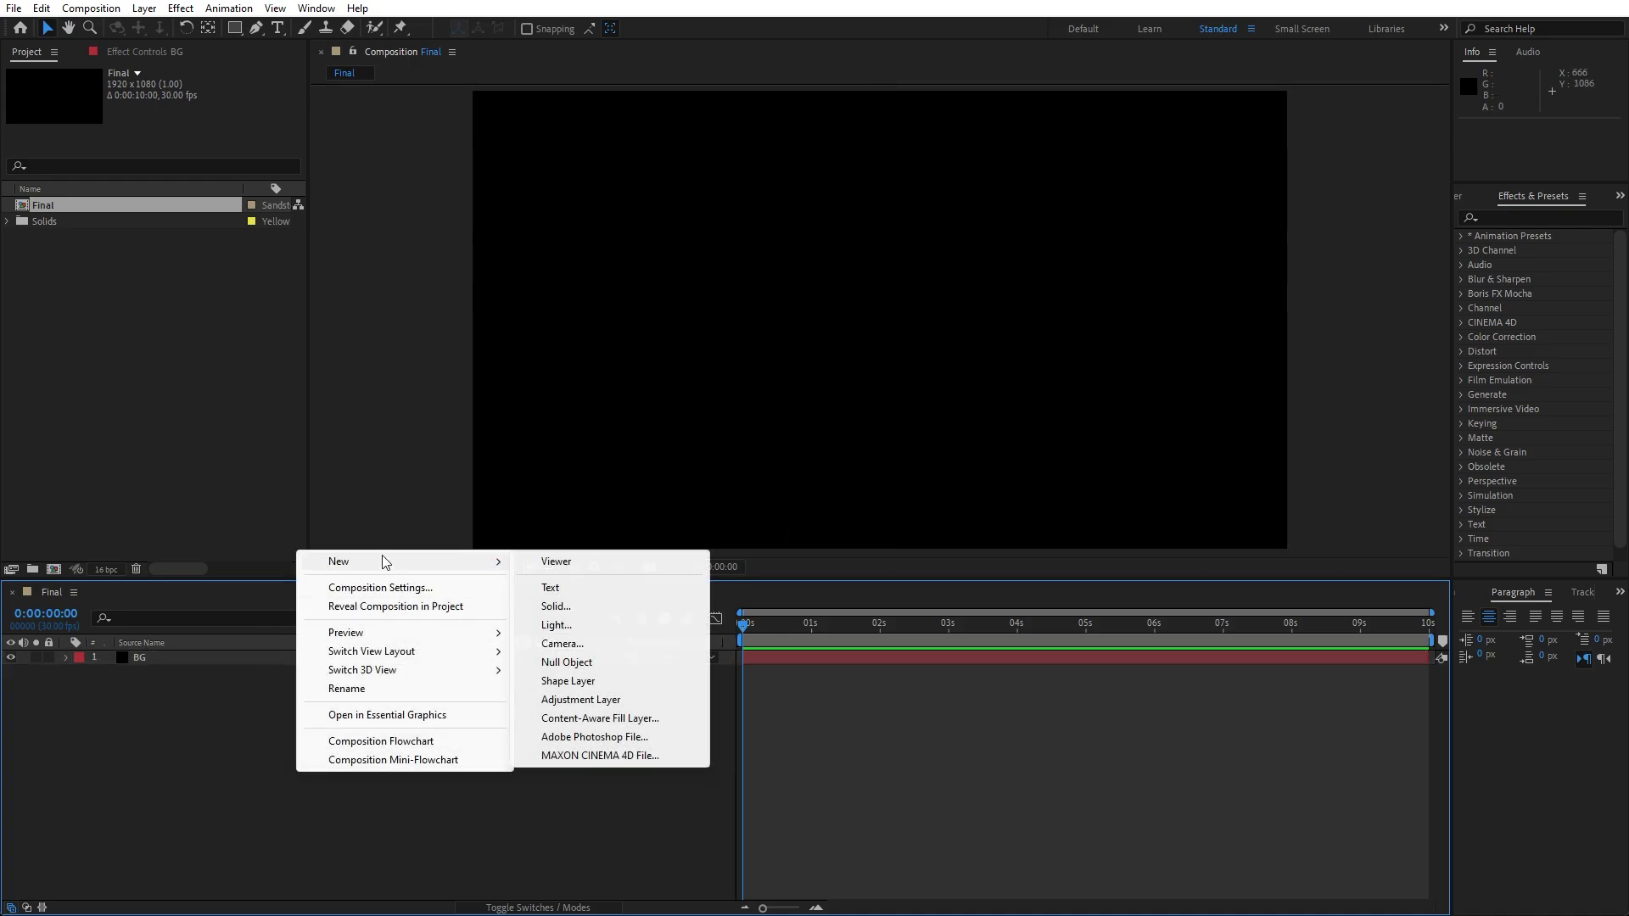
click(599, 605)
text(P)
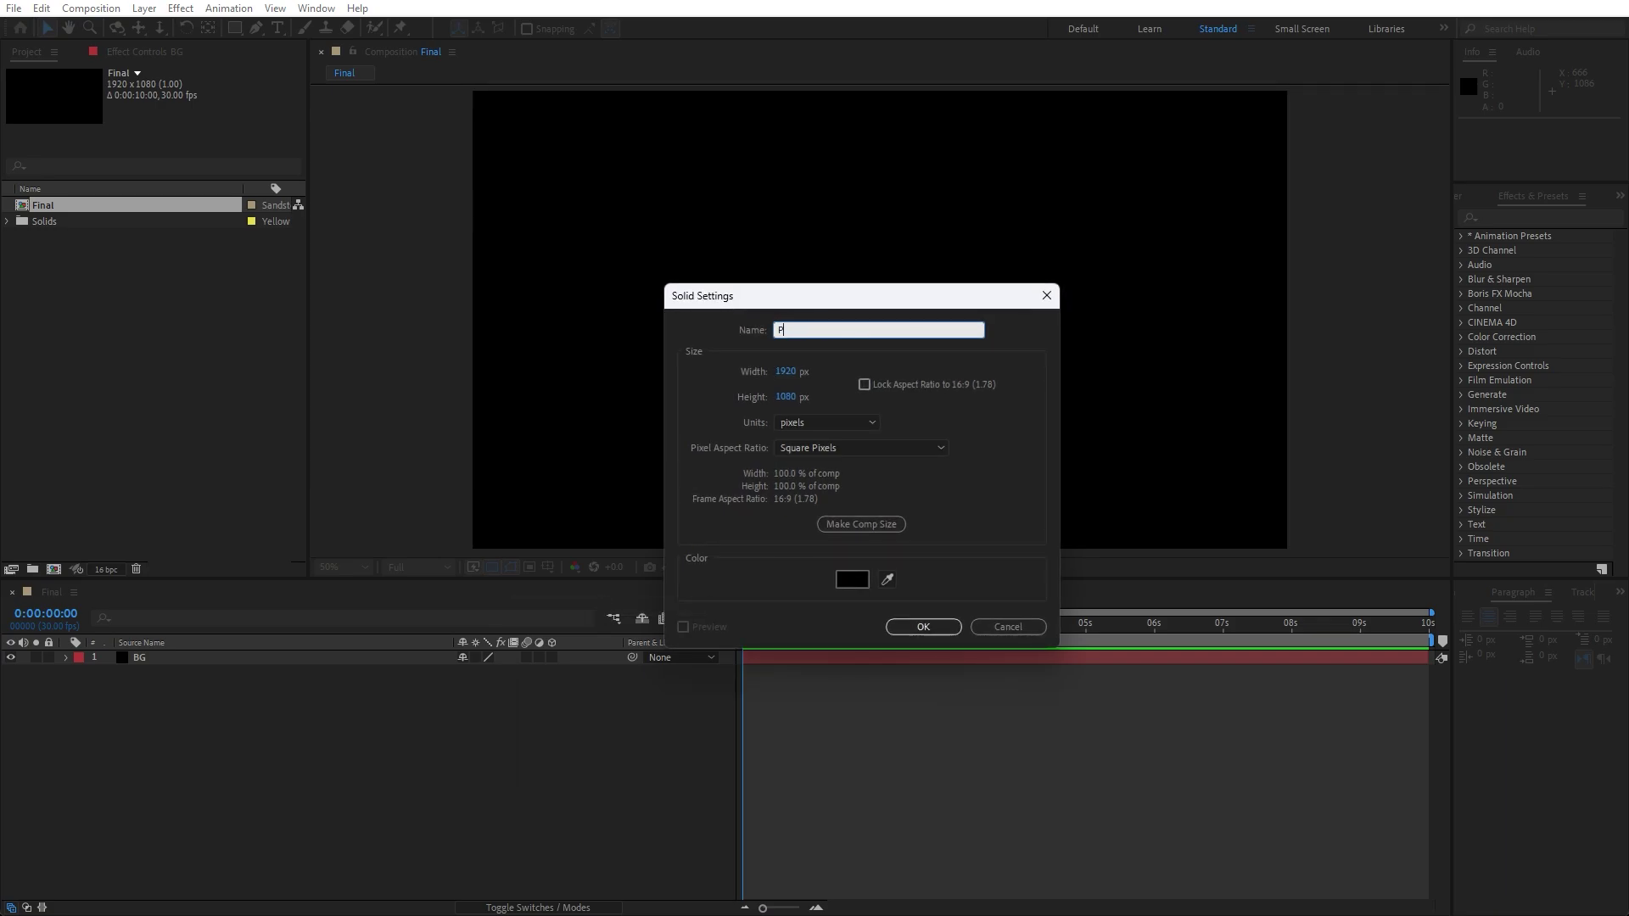
text(articles)
click(913, 628)
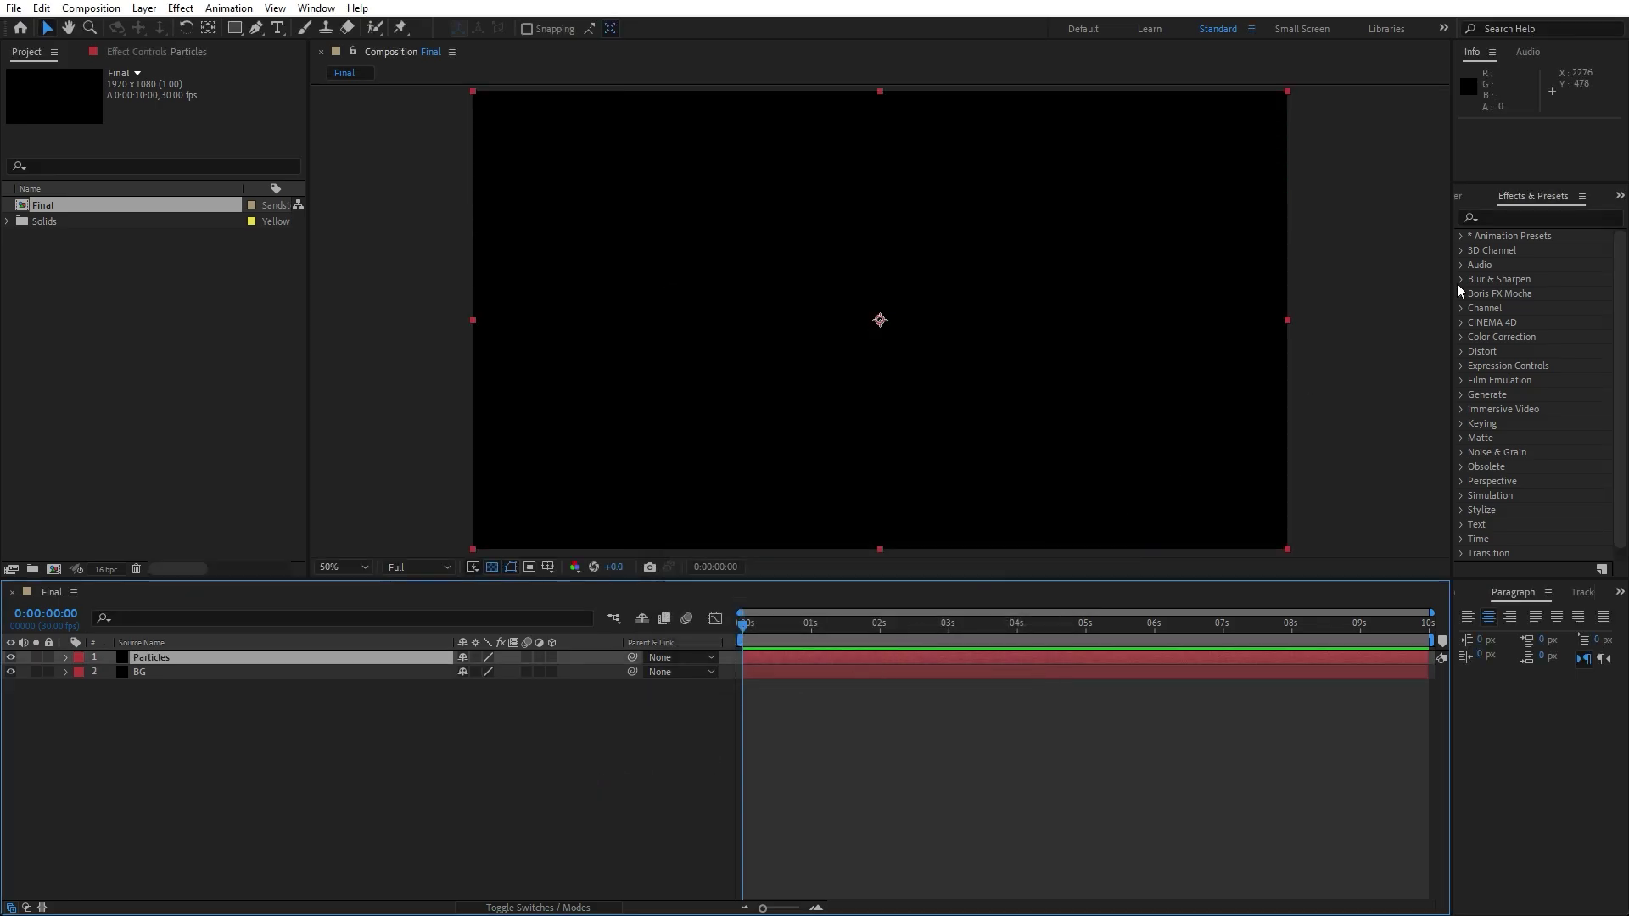
Apply CC Particle World to Particles with Birth Rate 3.0 and Longevity 5, then preview.
click(1532, 216)
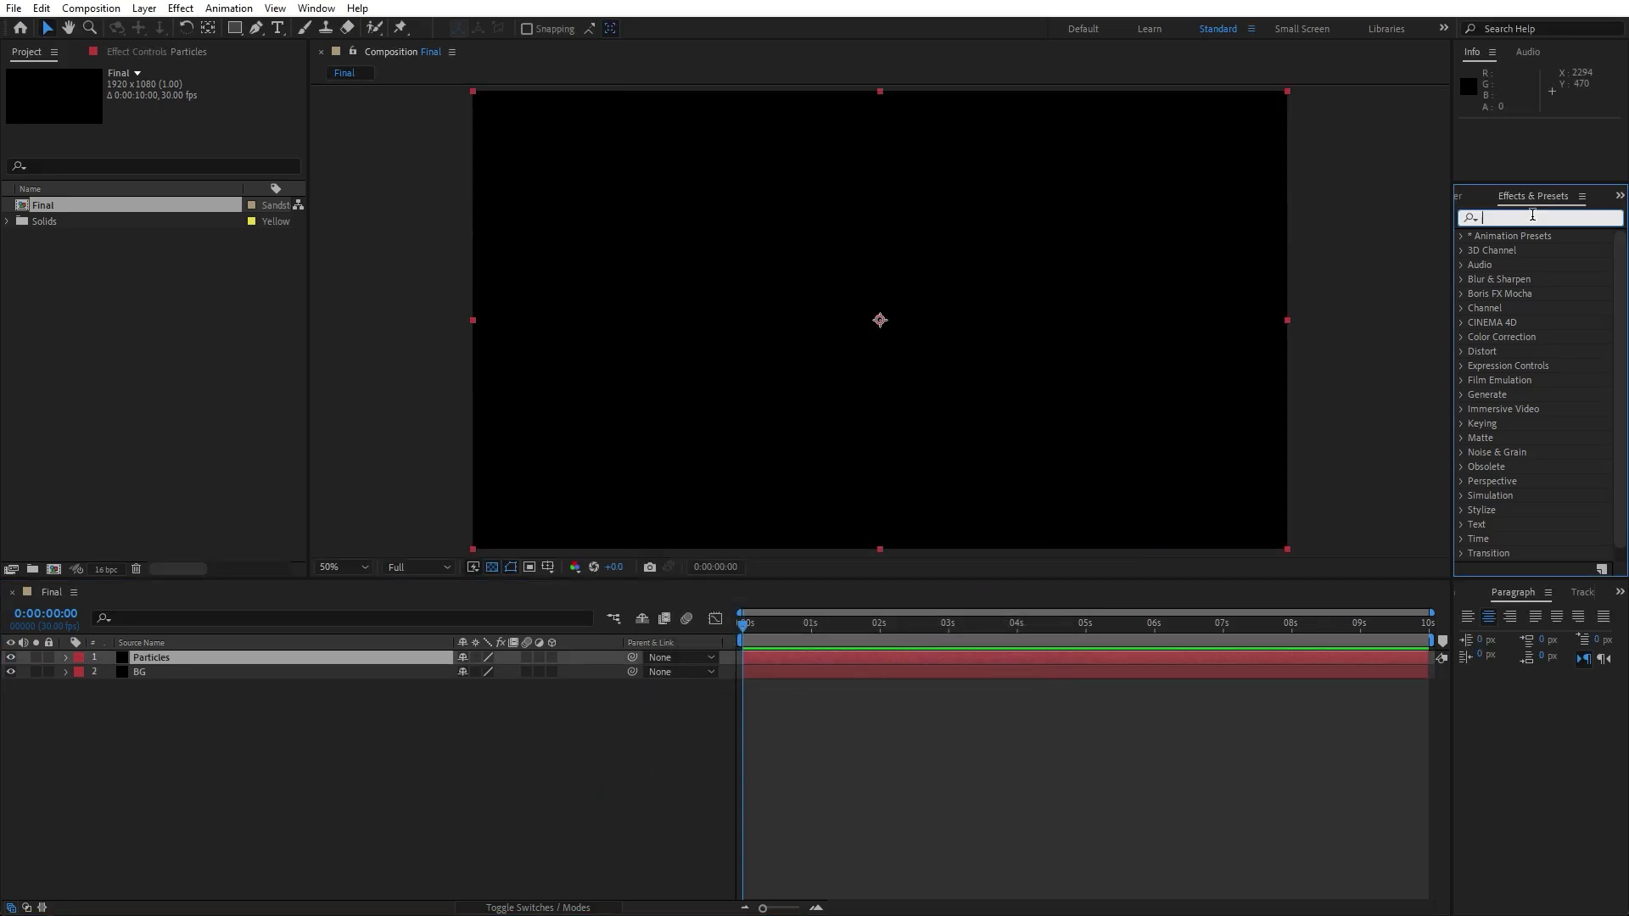
text(cc par)
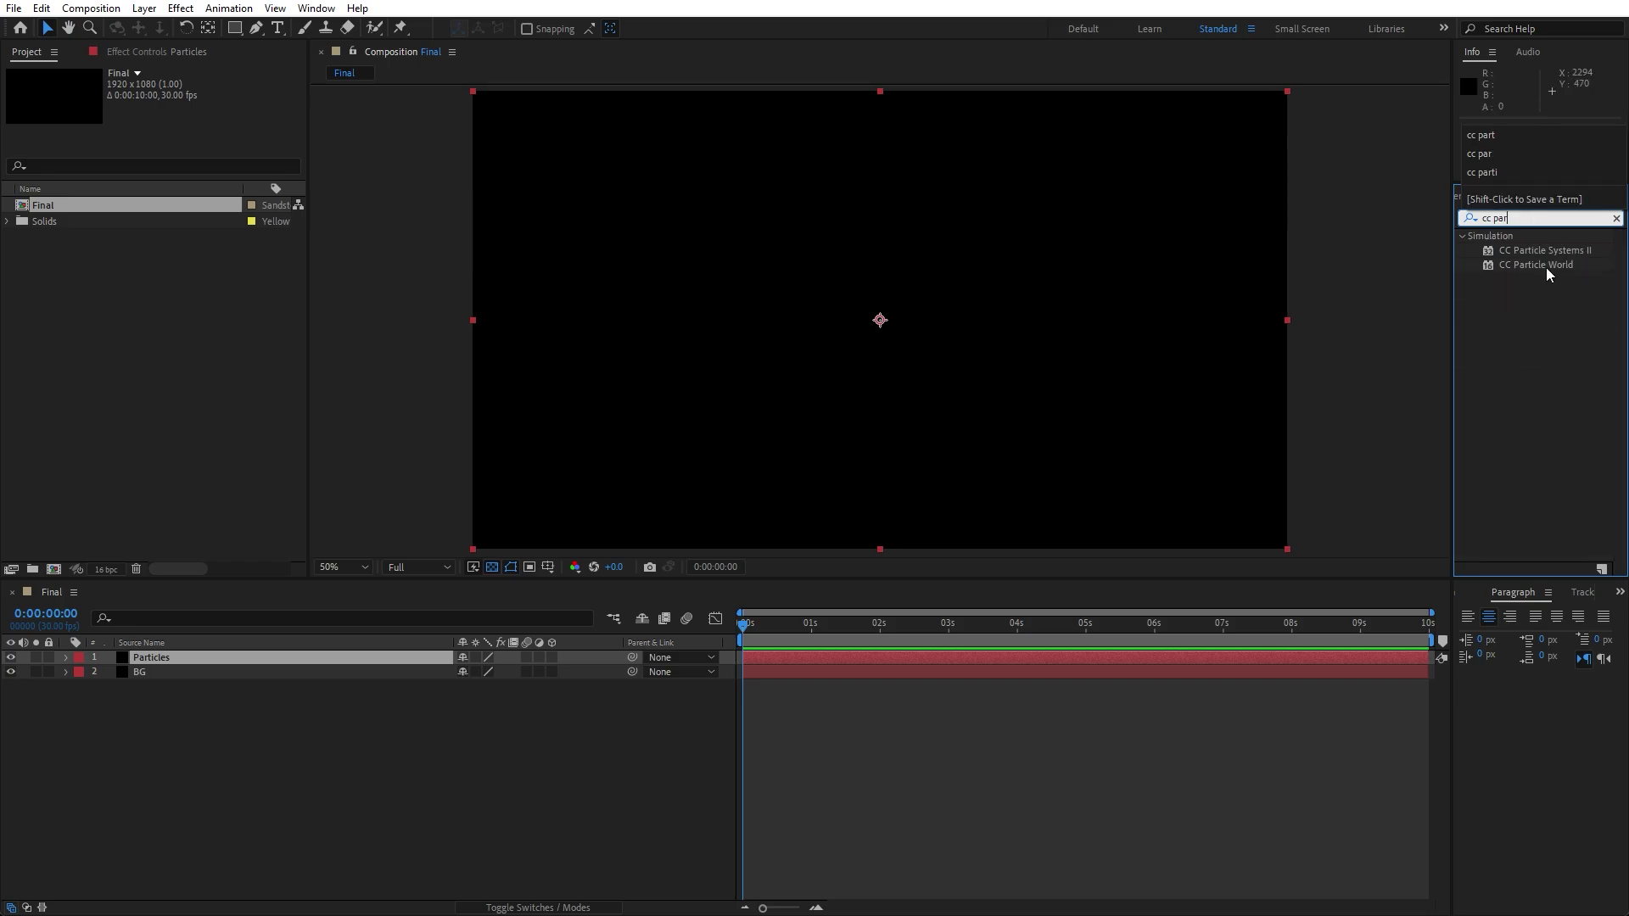
drag(1536, 264, 191, 658)
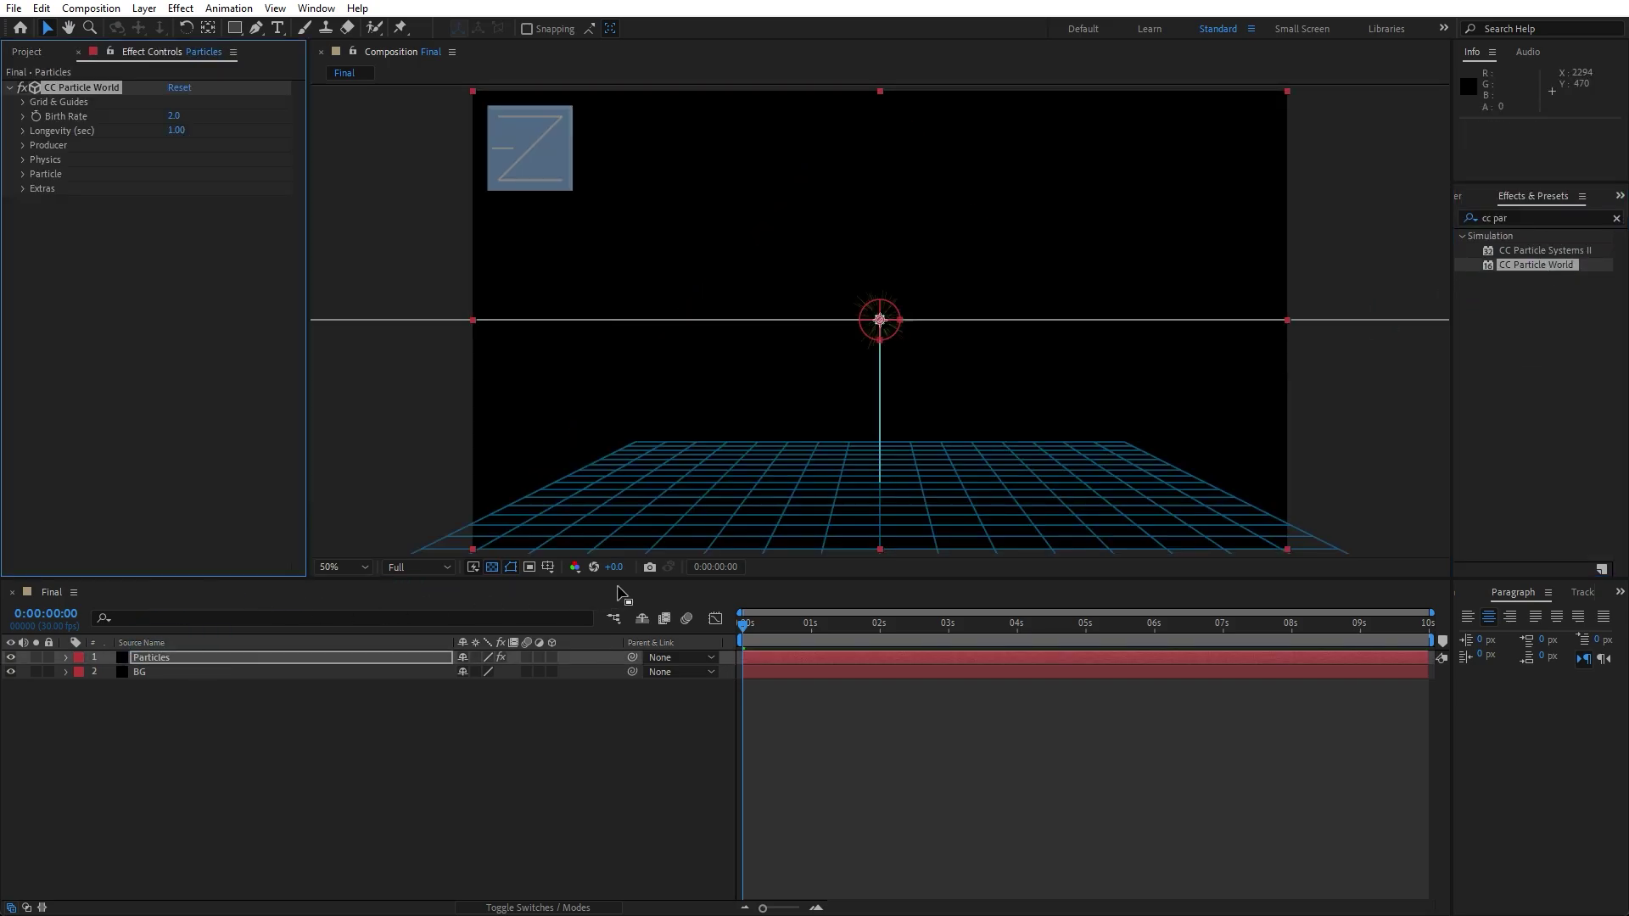
click(177, 117)
text(3)
click(153, 286)
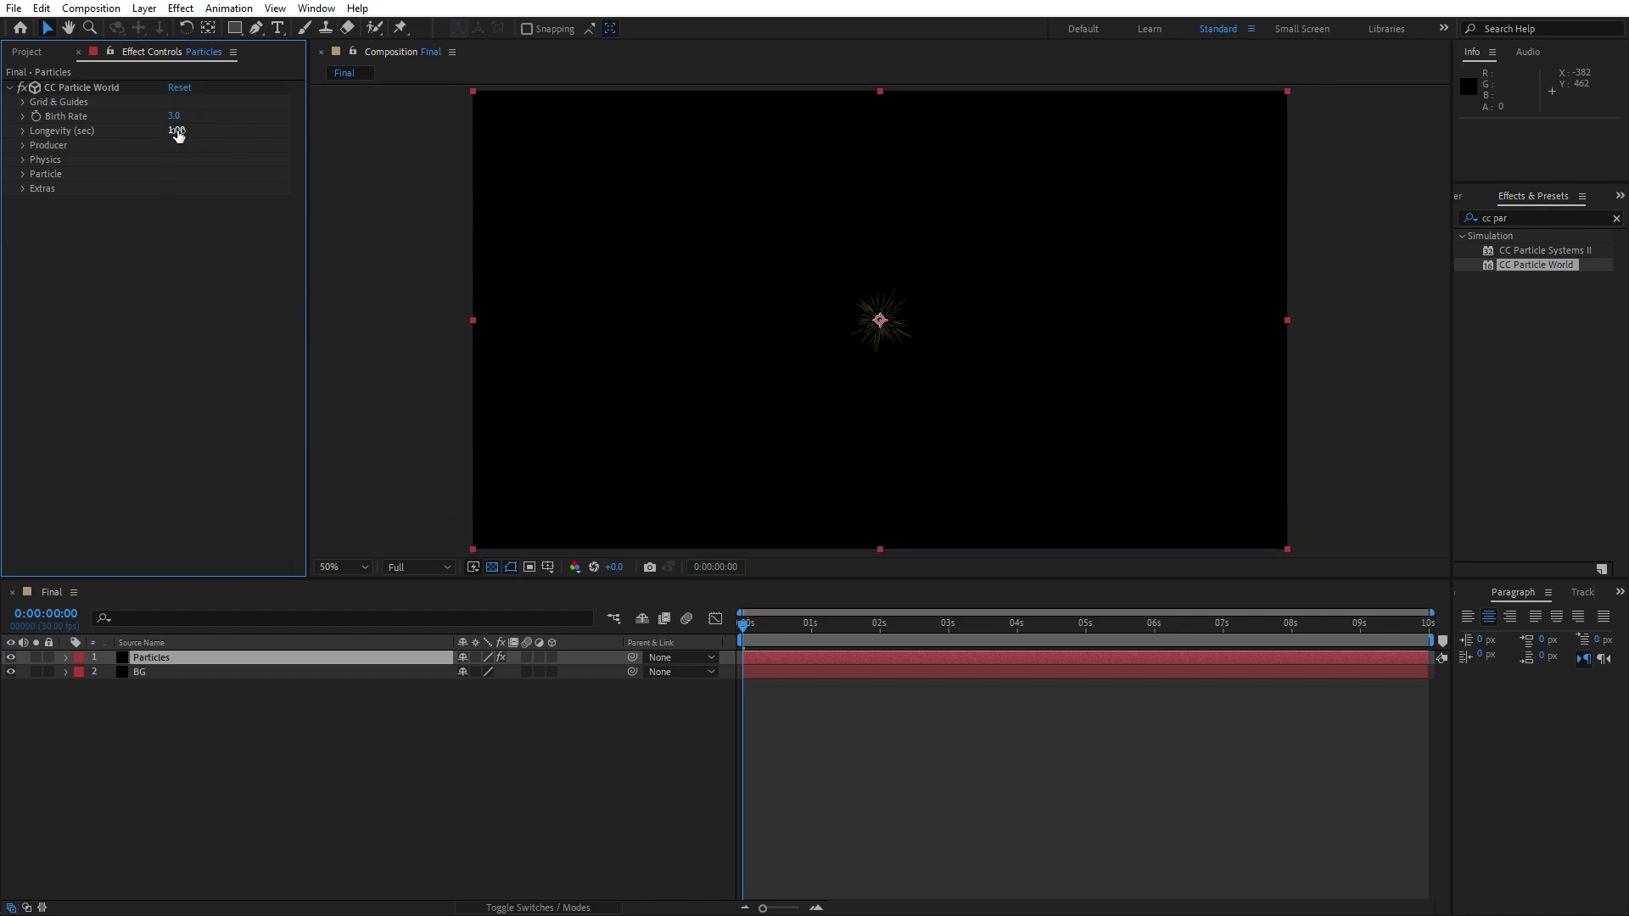
click(176, 132)
text(5)
click(214, 397)
click(799, 638)
key(space)
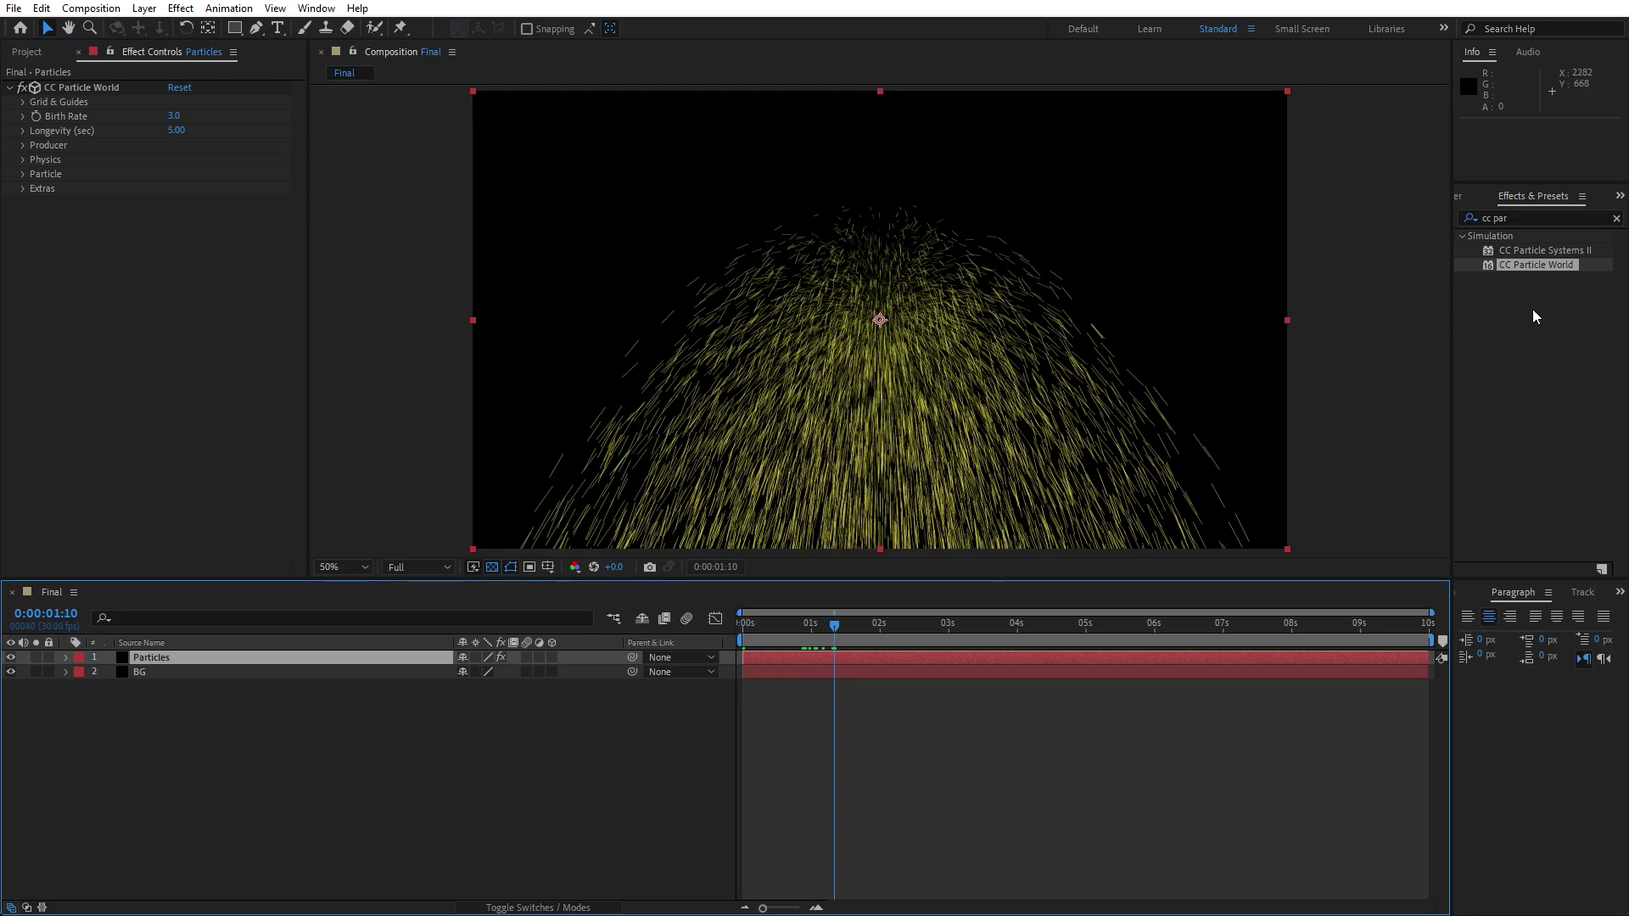
Add a Fill effect to Particles and colour it bright green (00FF1E).
click(1553, 218)
text(fill)
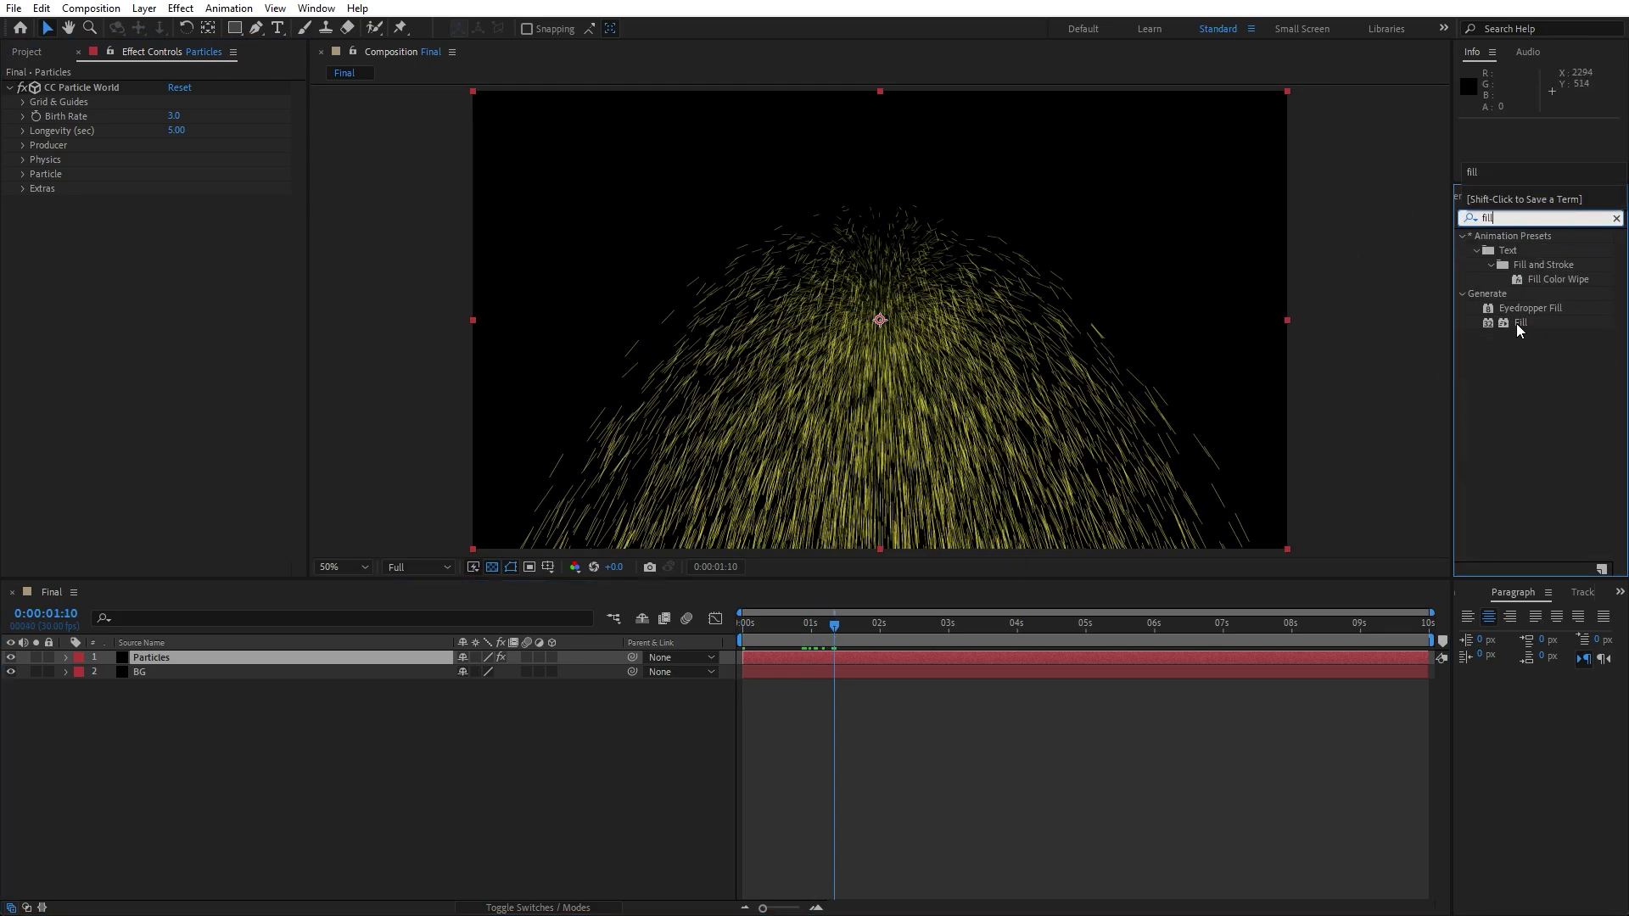
drag(1518, 326, 138, 365)
click(180, 248)
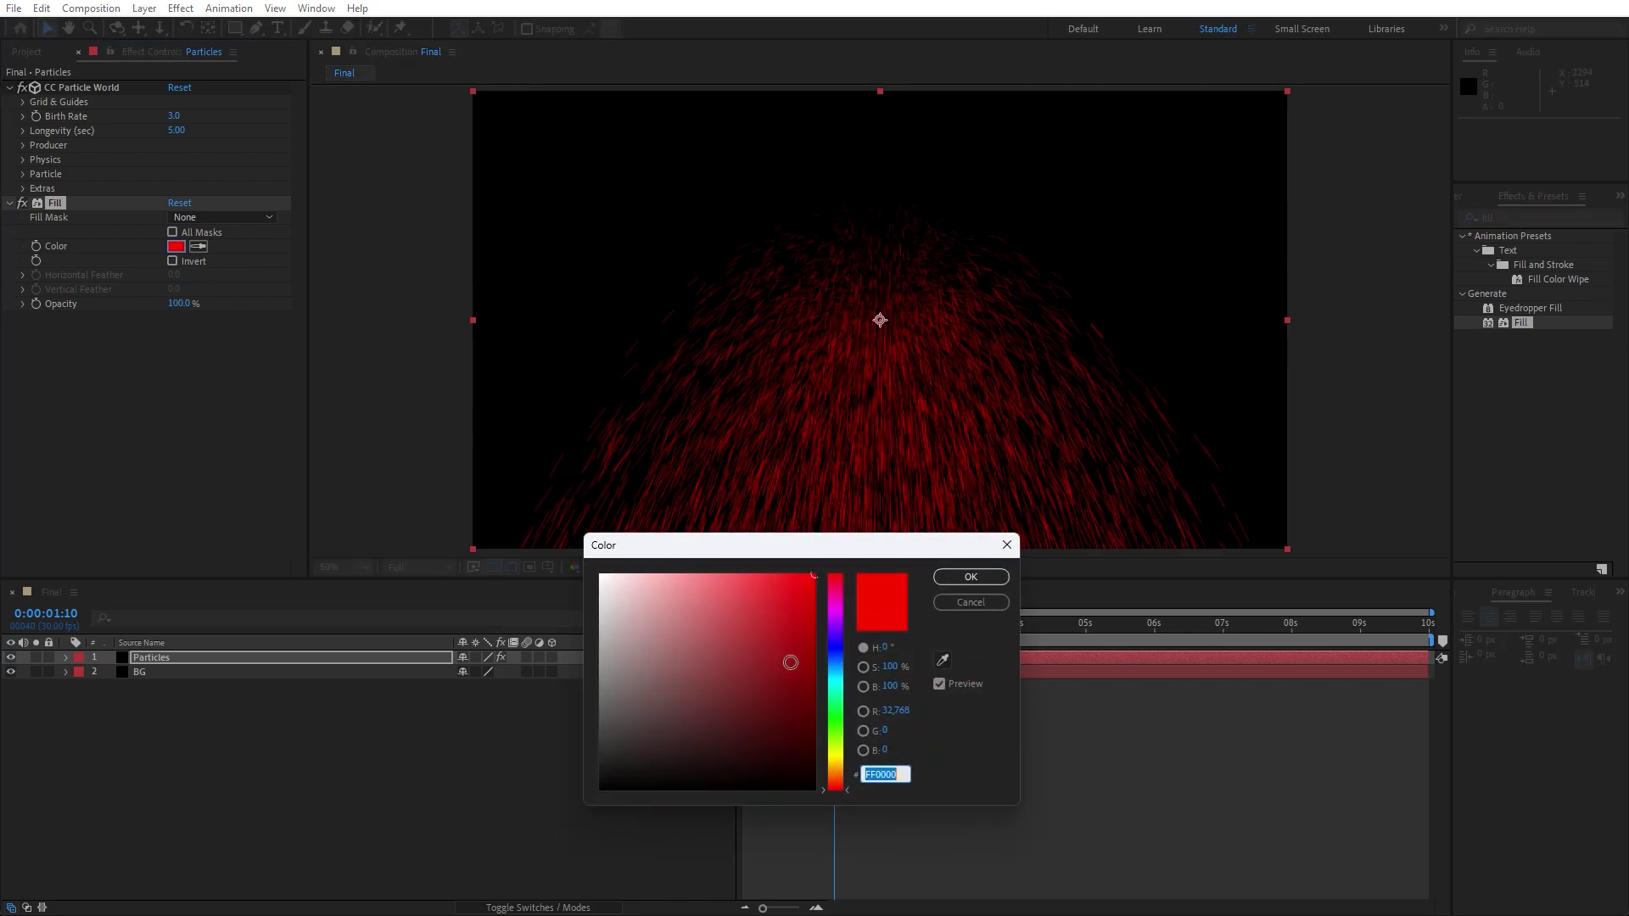
click(840, 715)
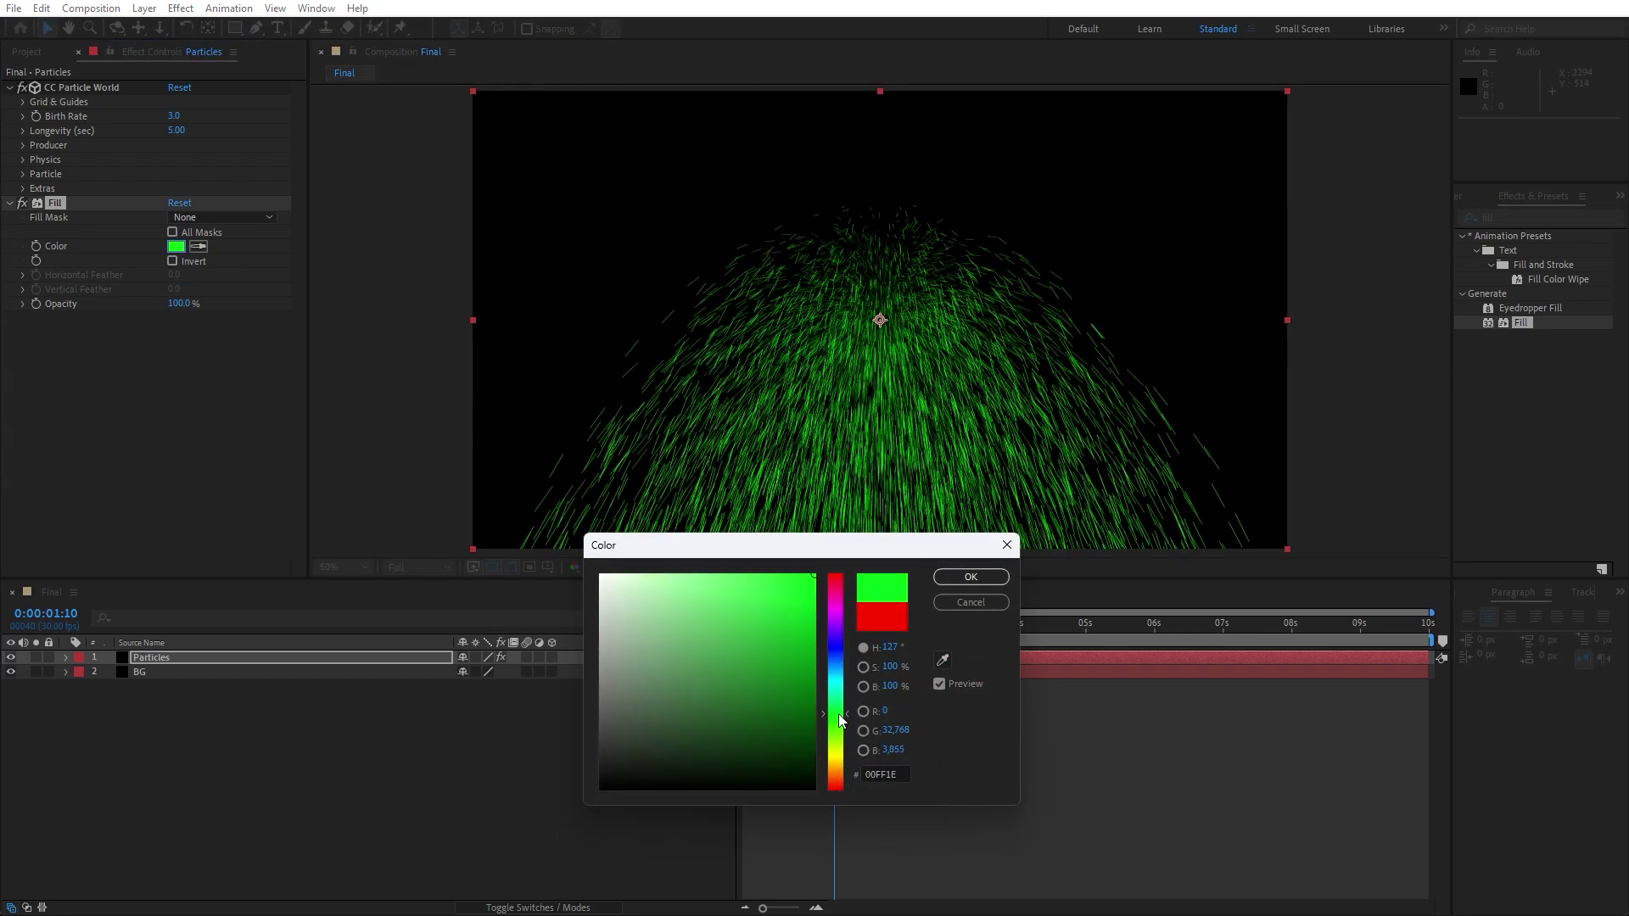
click(970, 577)
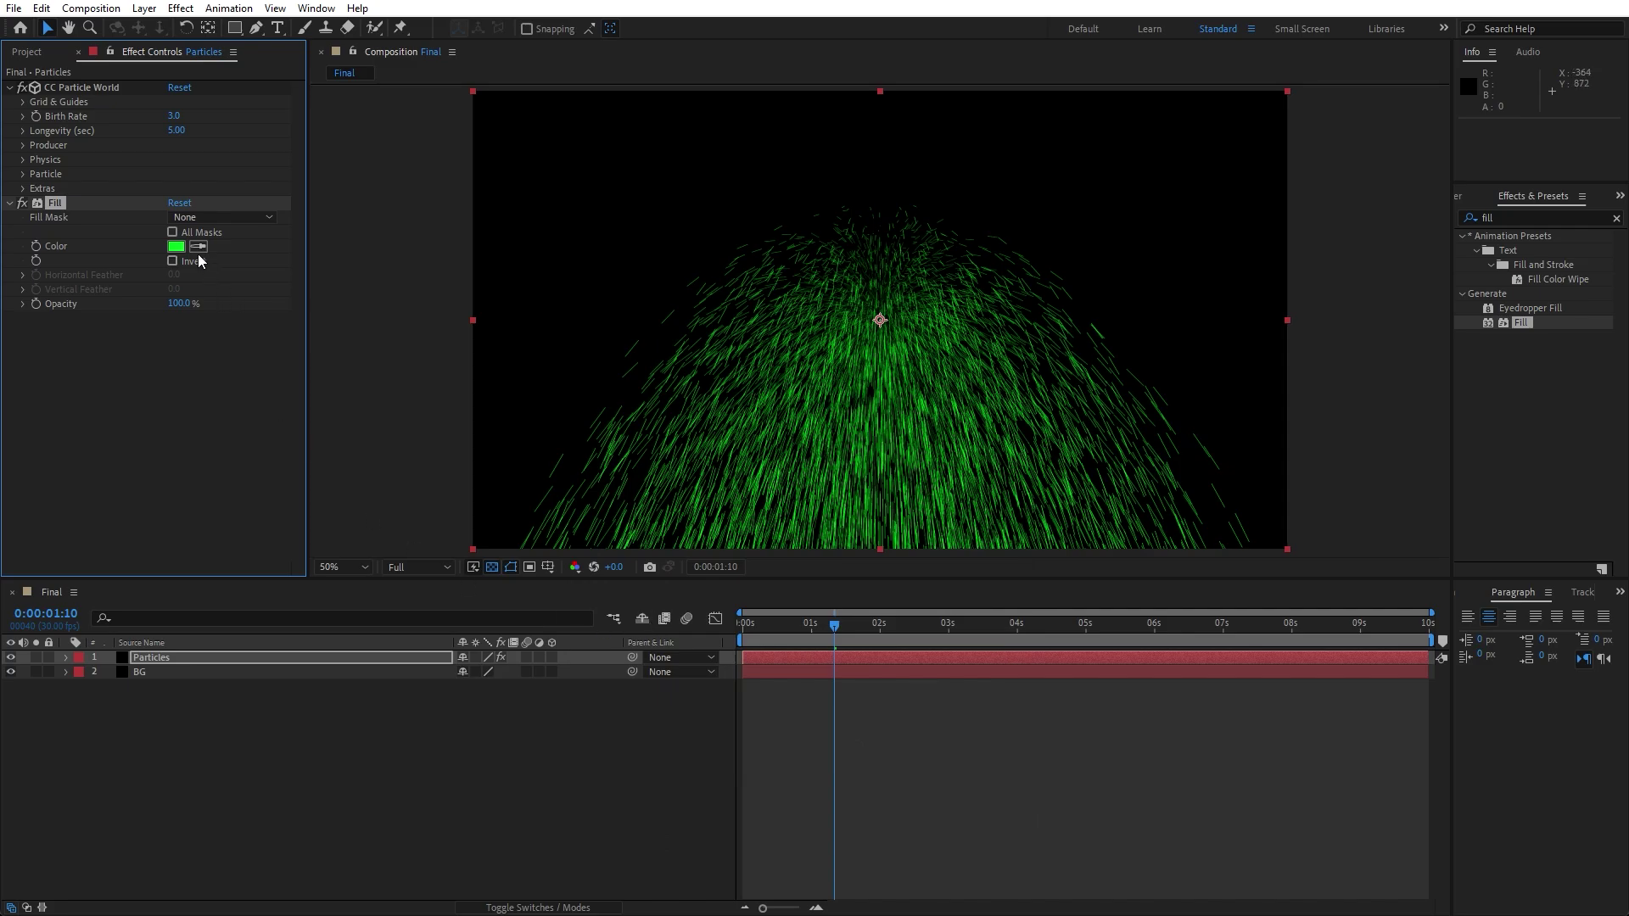
Widen the producer radius to X 0.605, Y 0.615 and set Animation to Direction Axis.
click(23, 145)
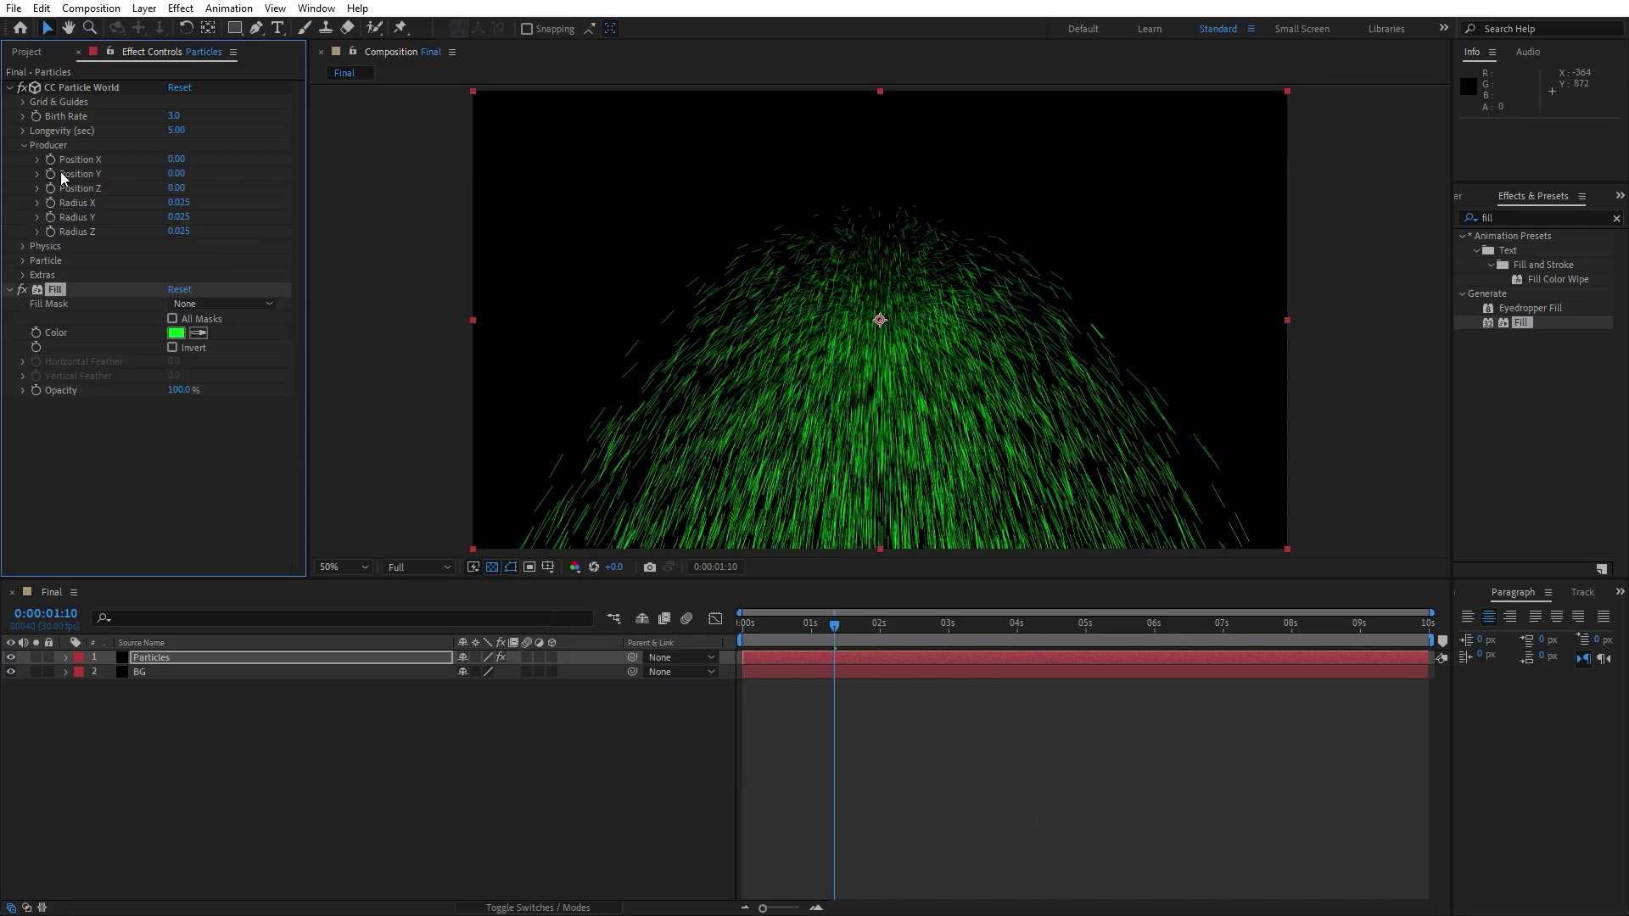
drag(174, 208, 250, 223)
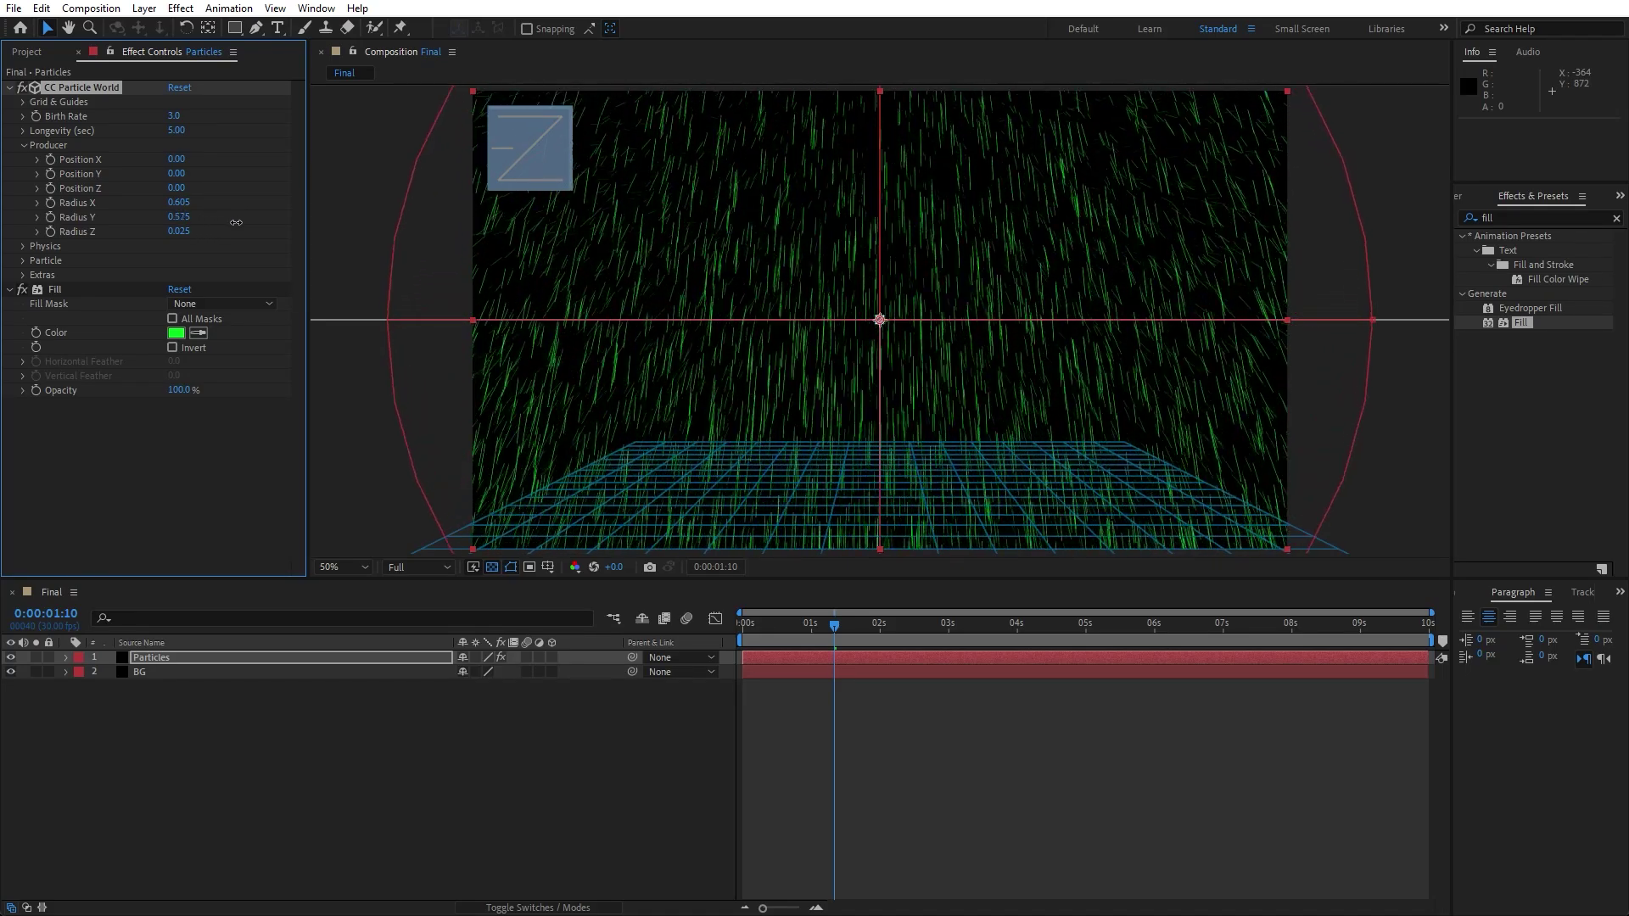
click(23, 247)
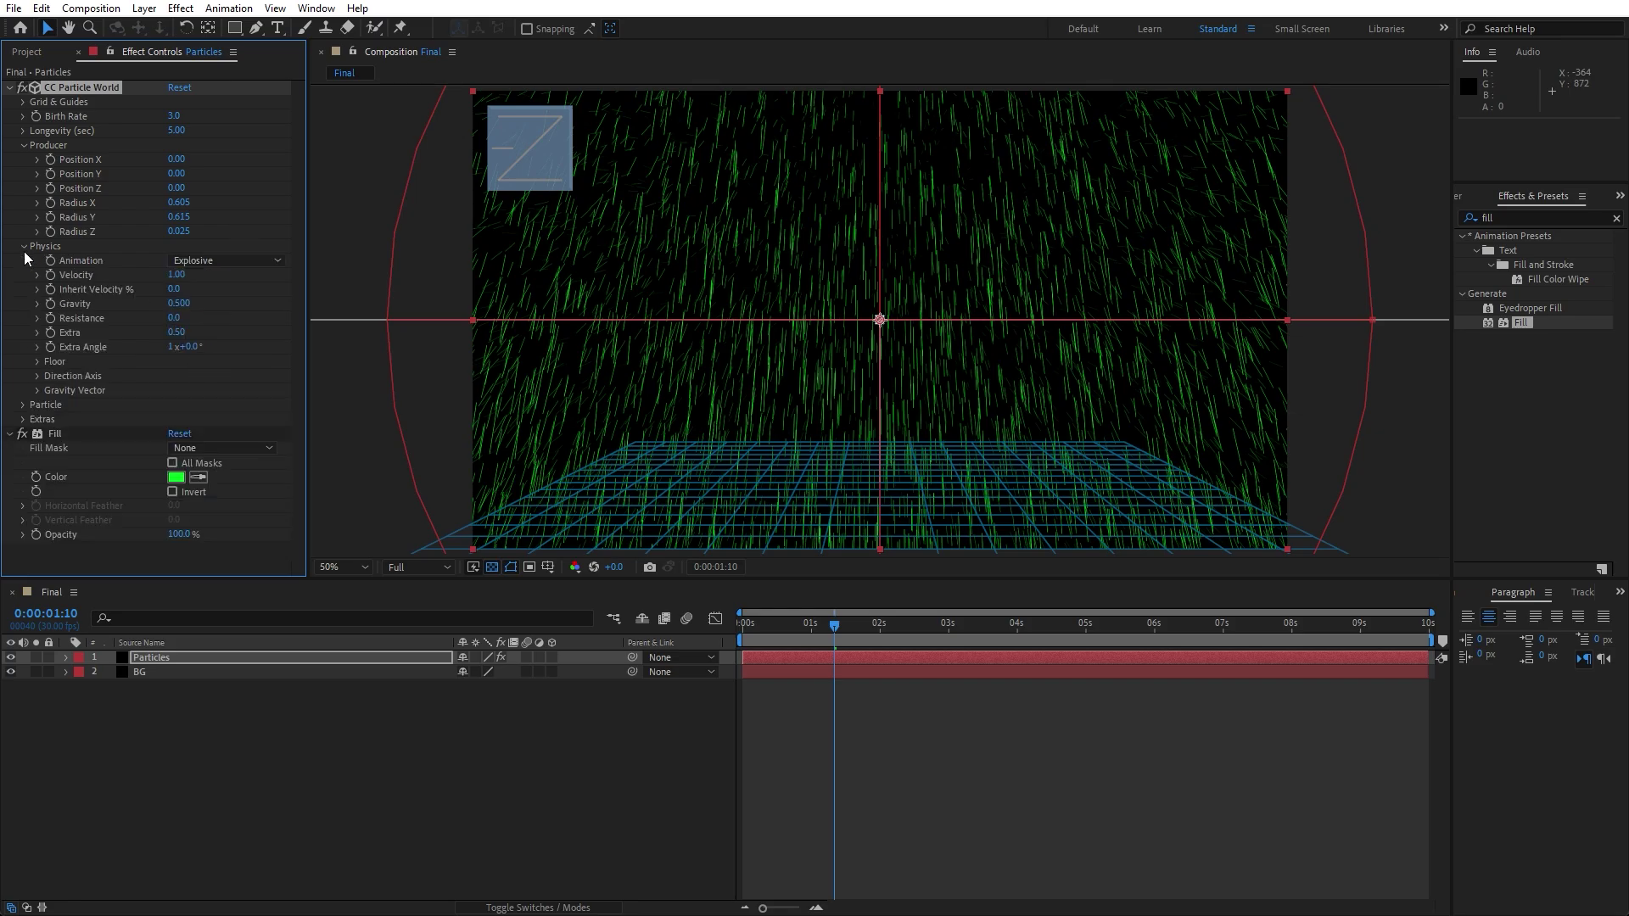
click(206, 261)
click(236, 299)
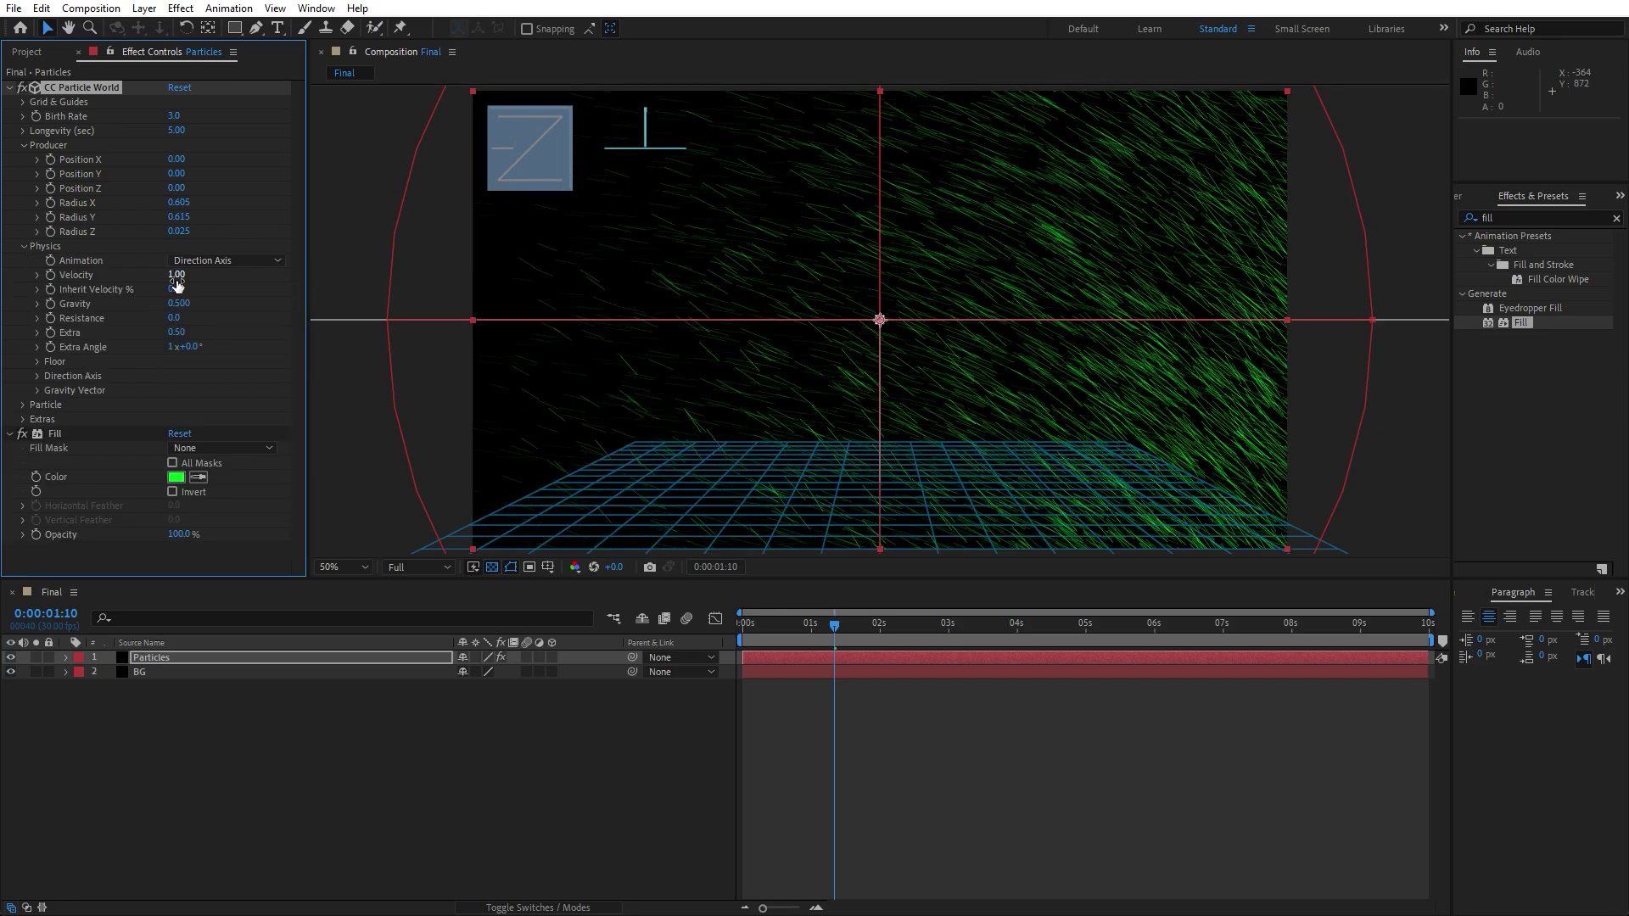
Set particle Velocity to 0.29 and Gravity to 0.
drag(176, 274, 134, 293)
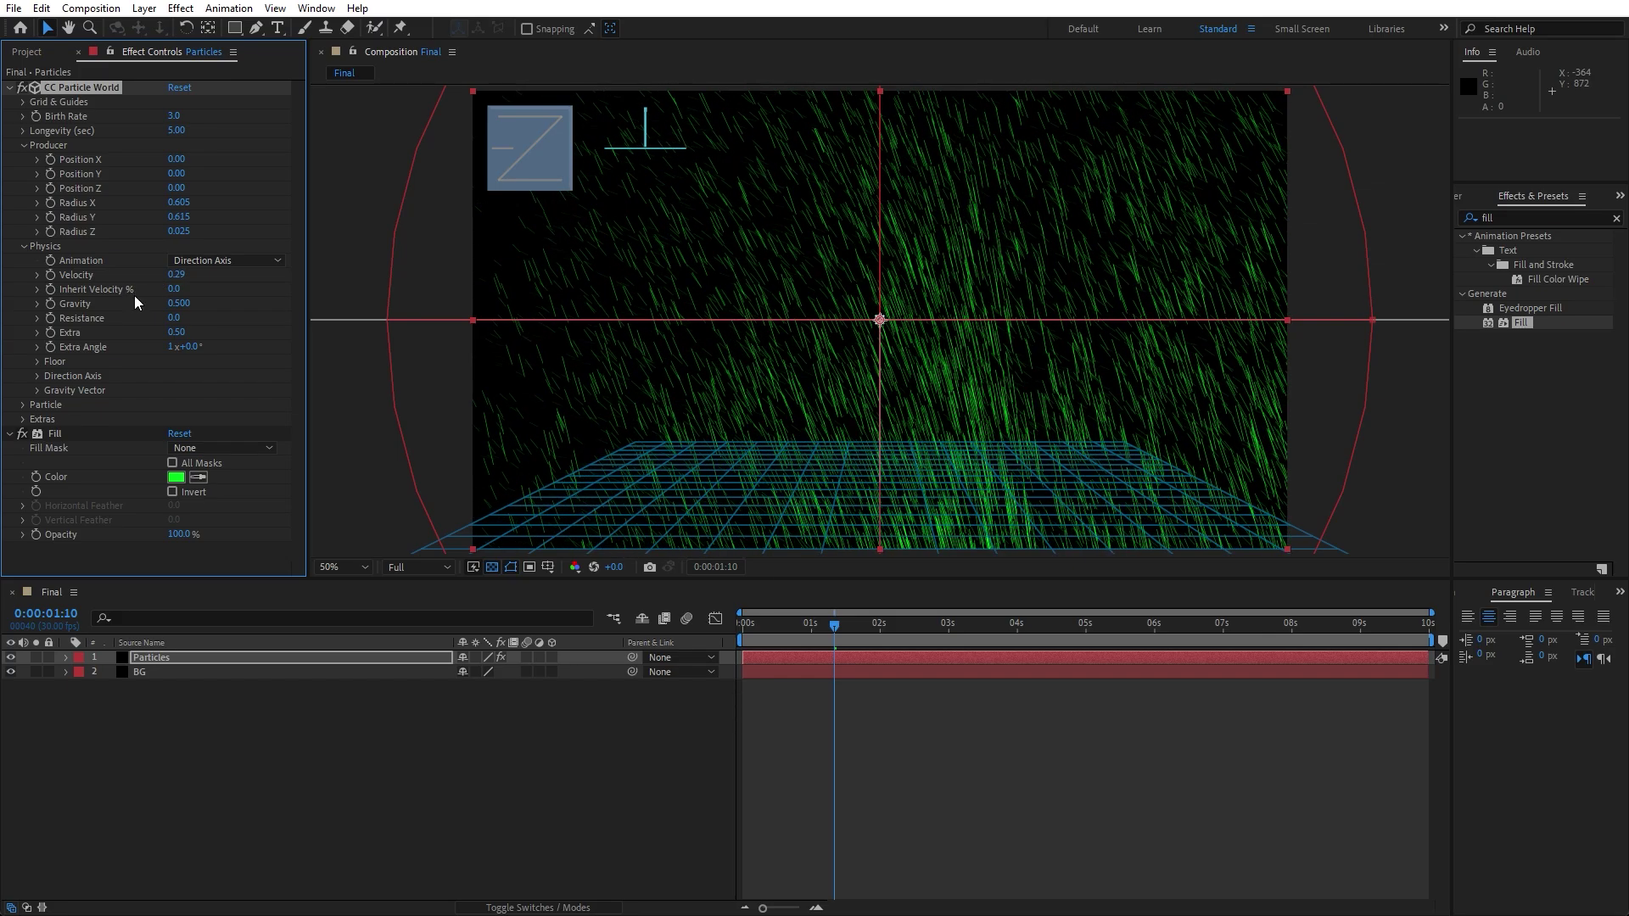
click(179, 303)
text(0)
click(231, 748)
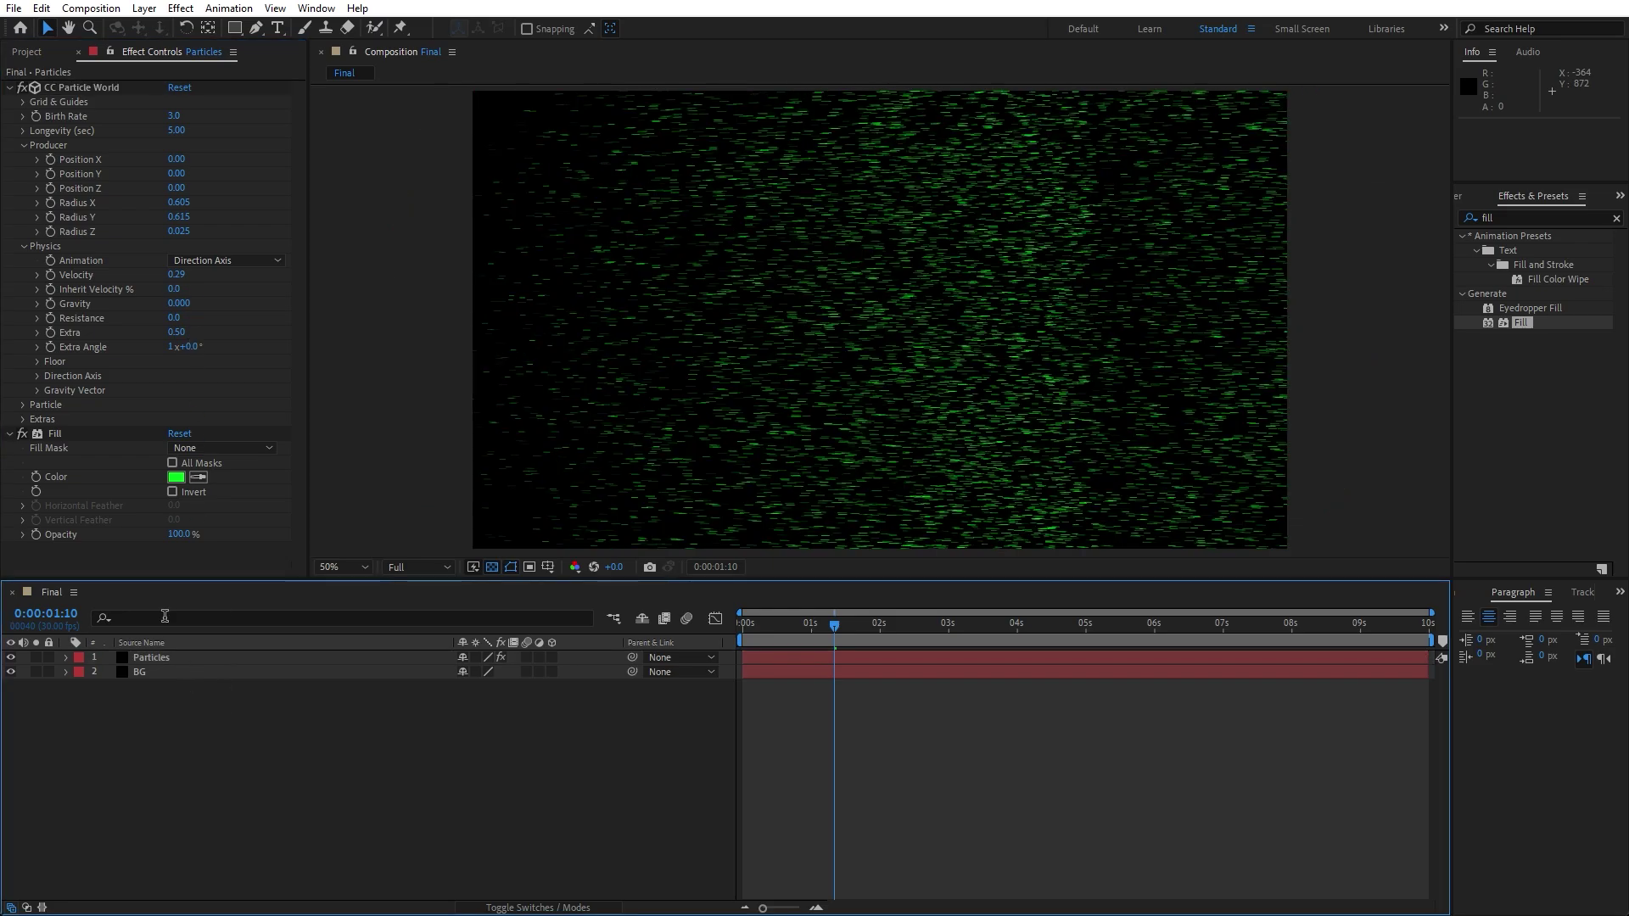
Make the particles Lens Convex with Birth Size 0.050 and Death Size 0.010.
click(24, 406)
scroll(23, 409, down, 2)
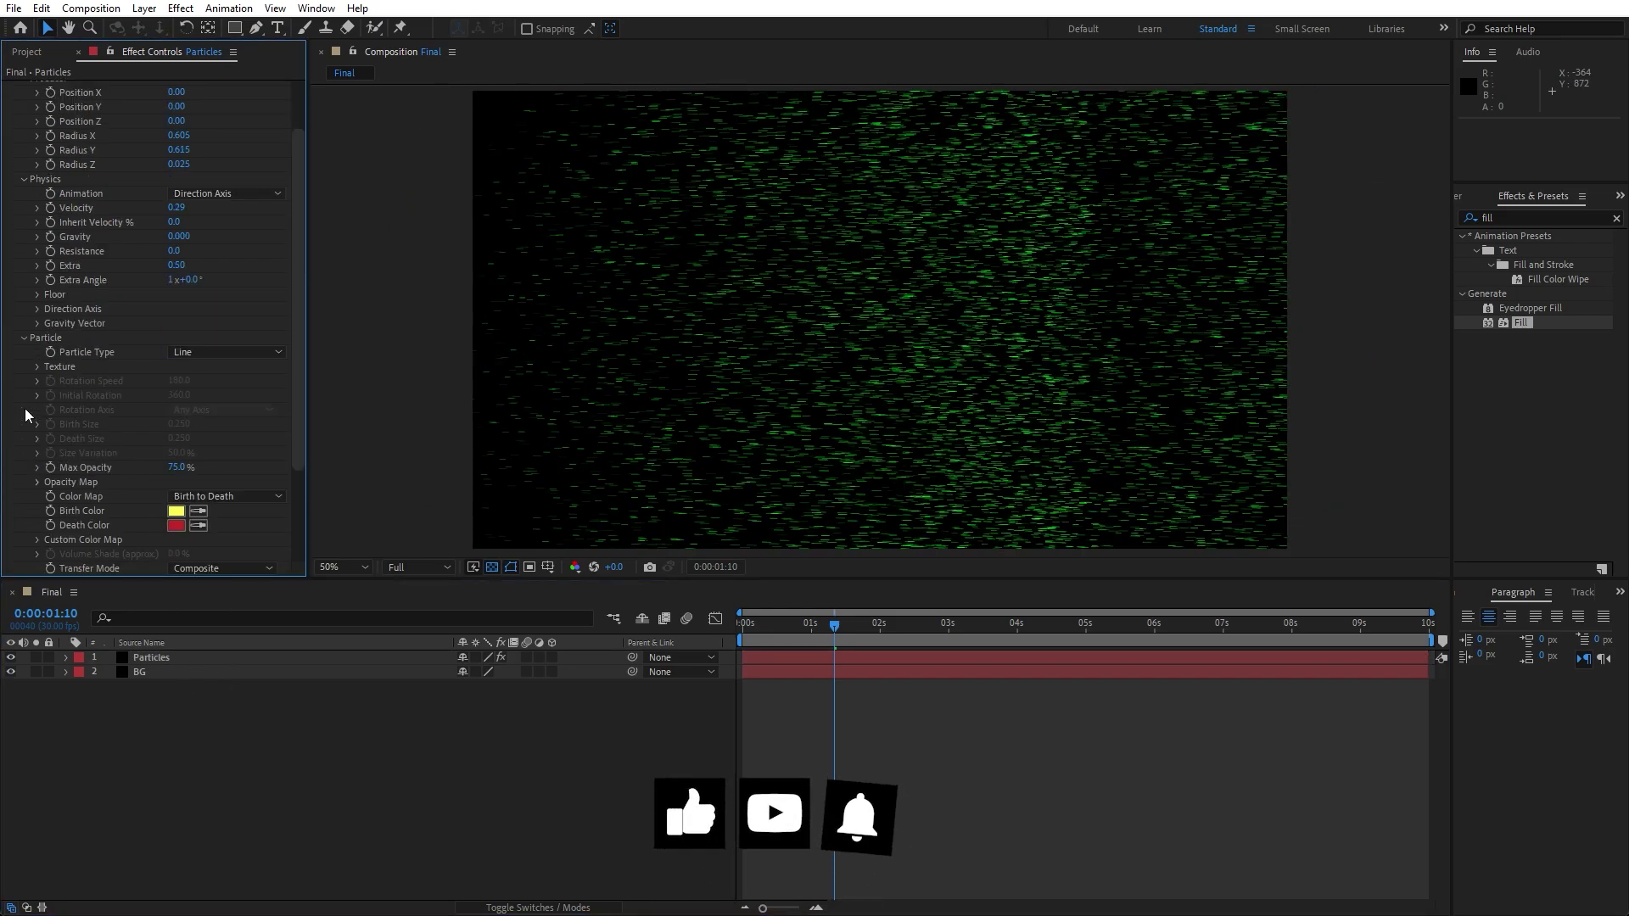
click(191, 355)
click(234, 654)
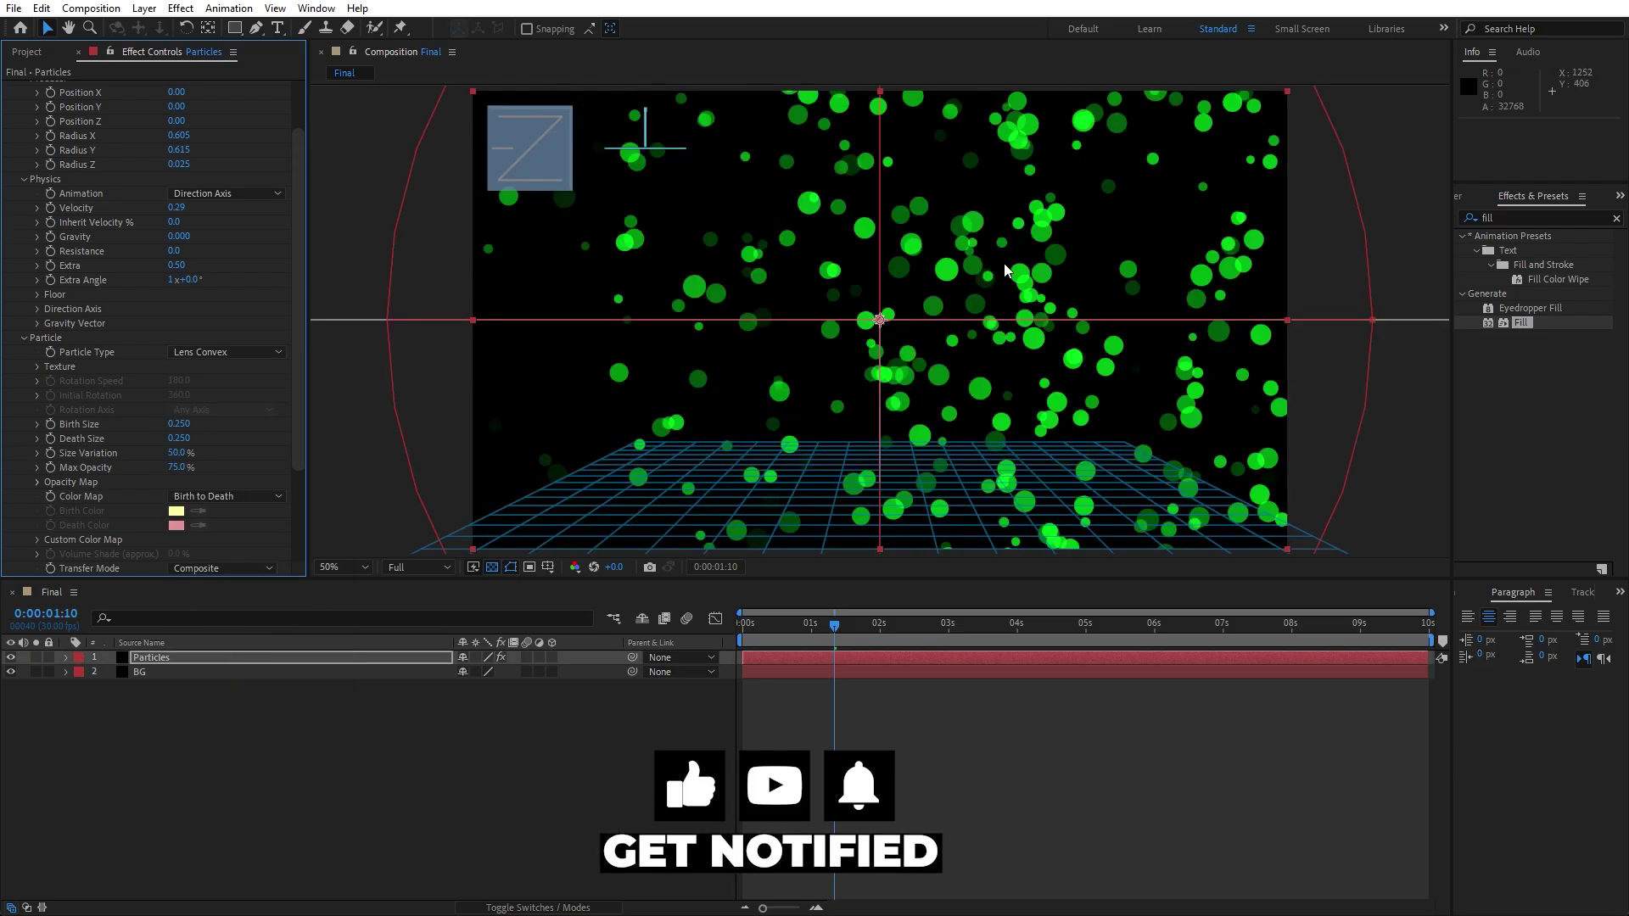
drag(194, 425, 167, 448)
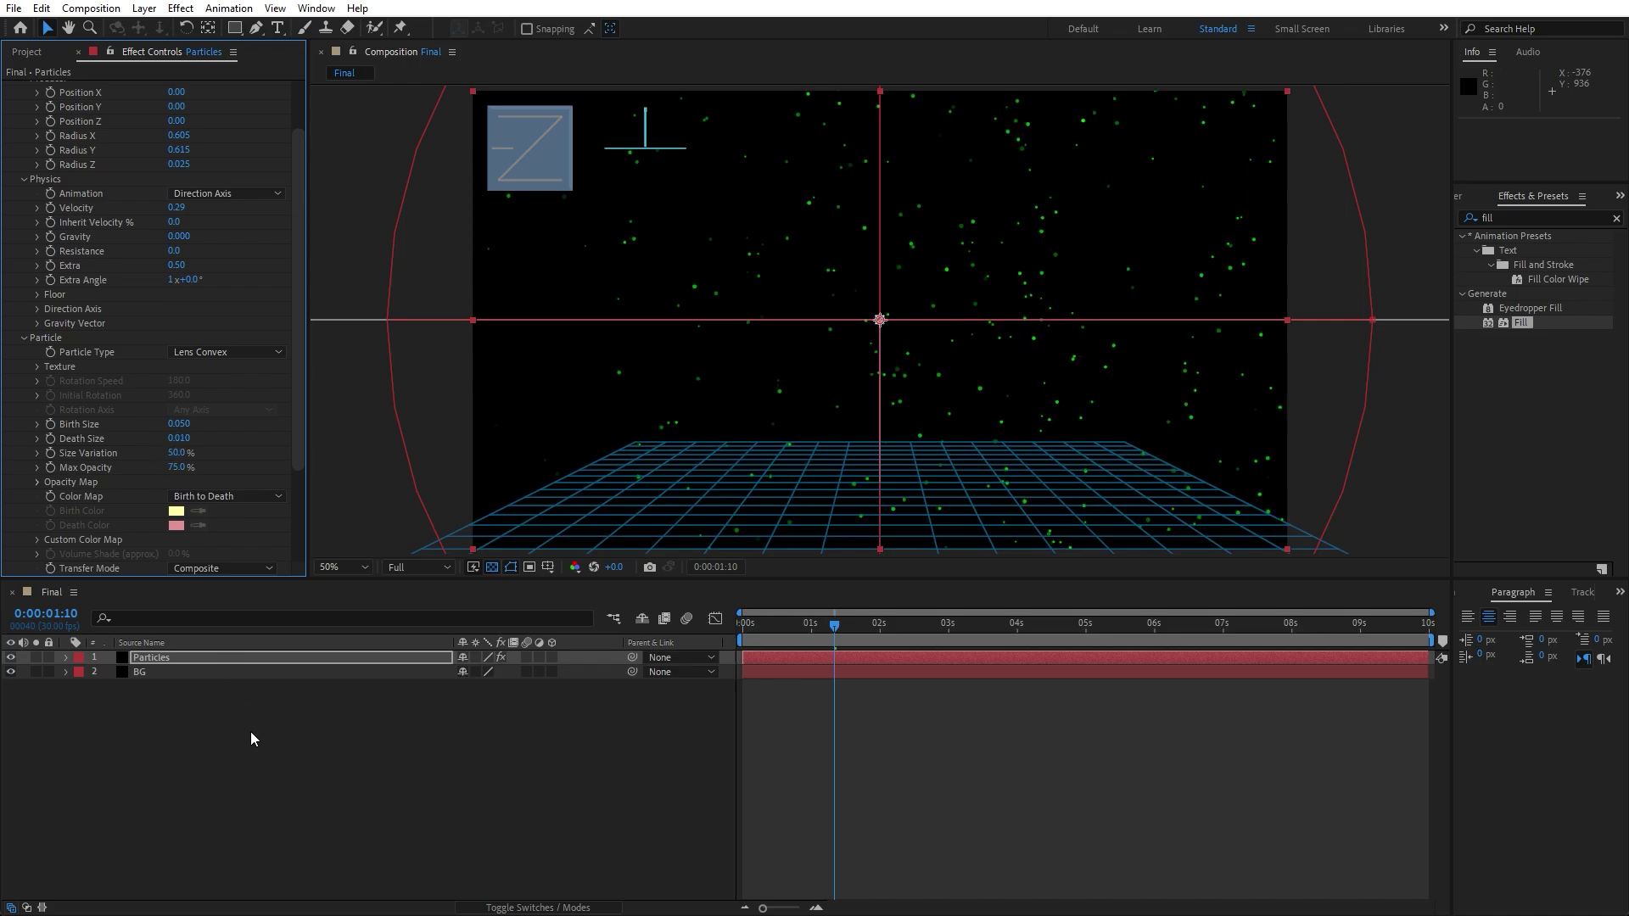
Collapse CC Particle World and Fill, then apply an Echo effect to Particles.
scroll(54, 256, up, 6)
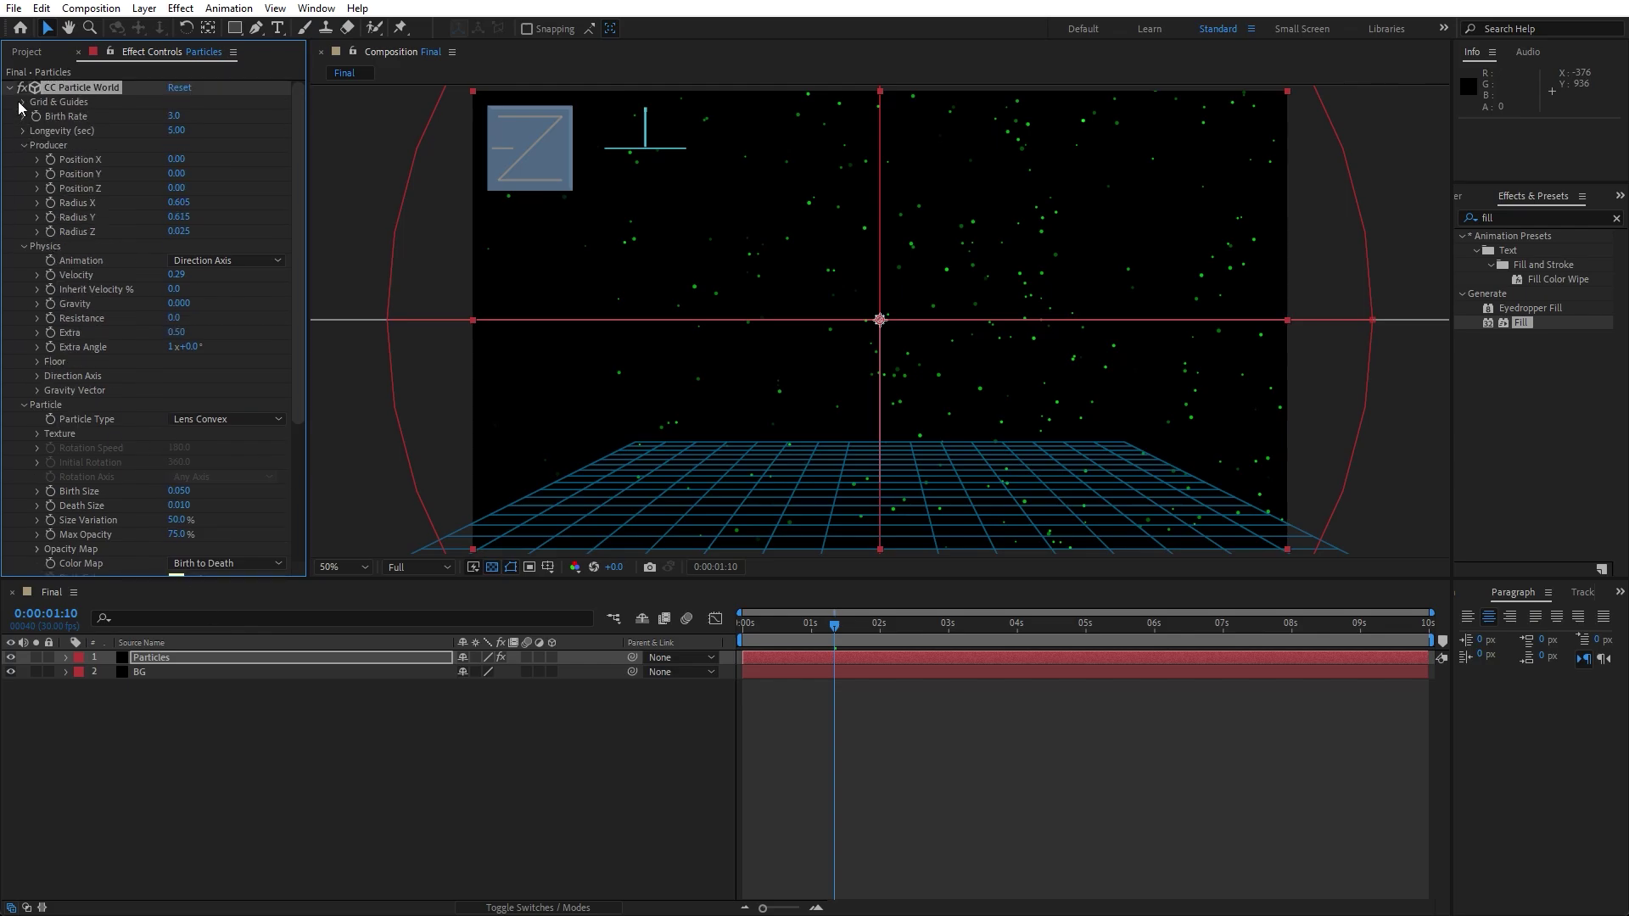
click(10, 88)
click(10, 102)
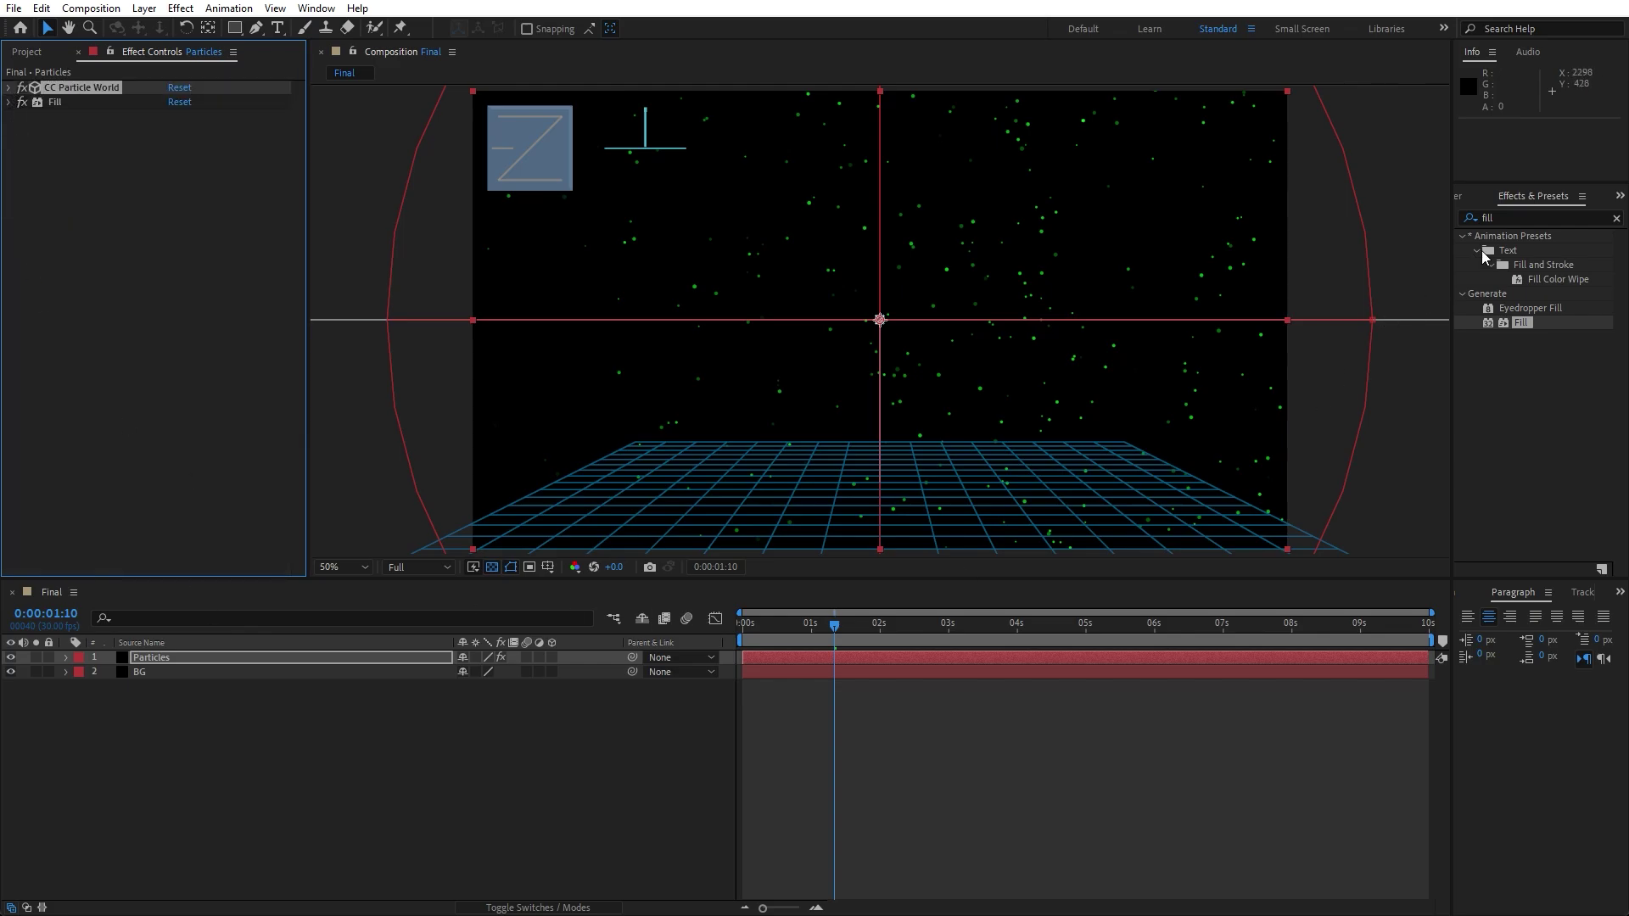
click(1483, 213)
double_click(1484, 214)
text(ech)
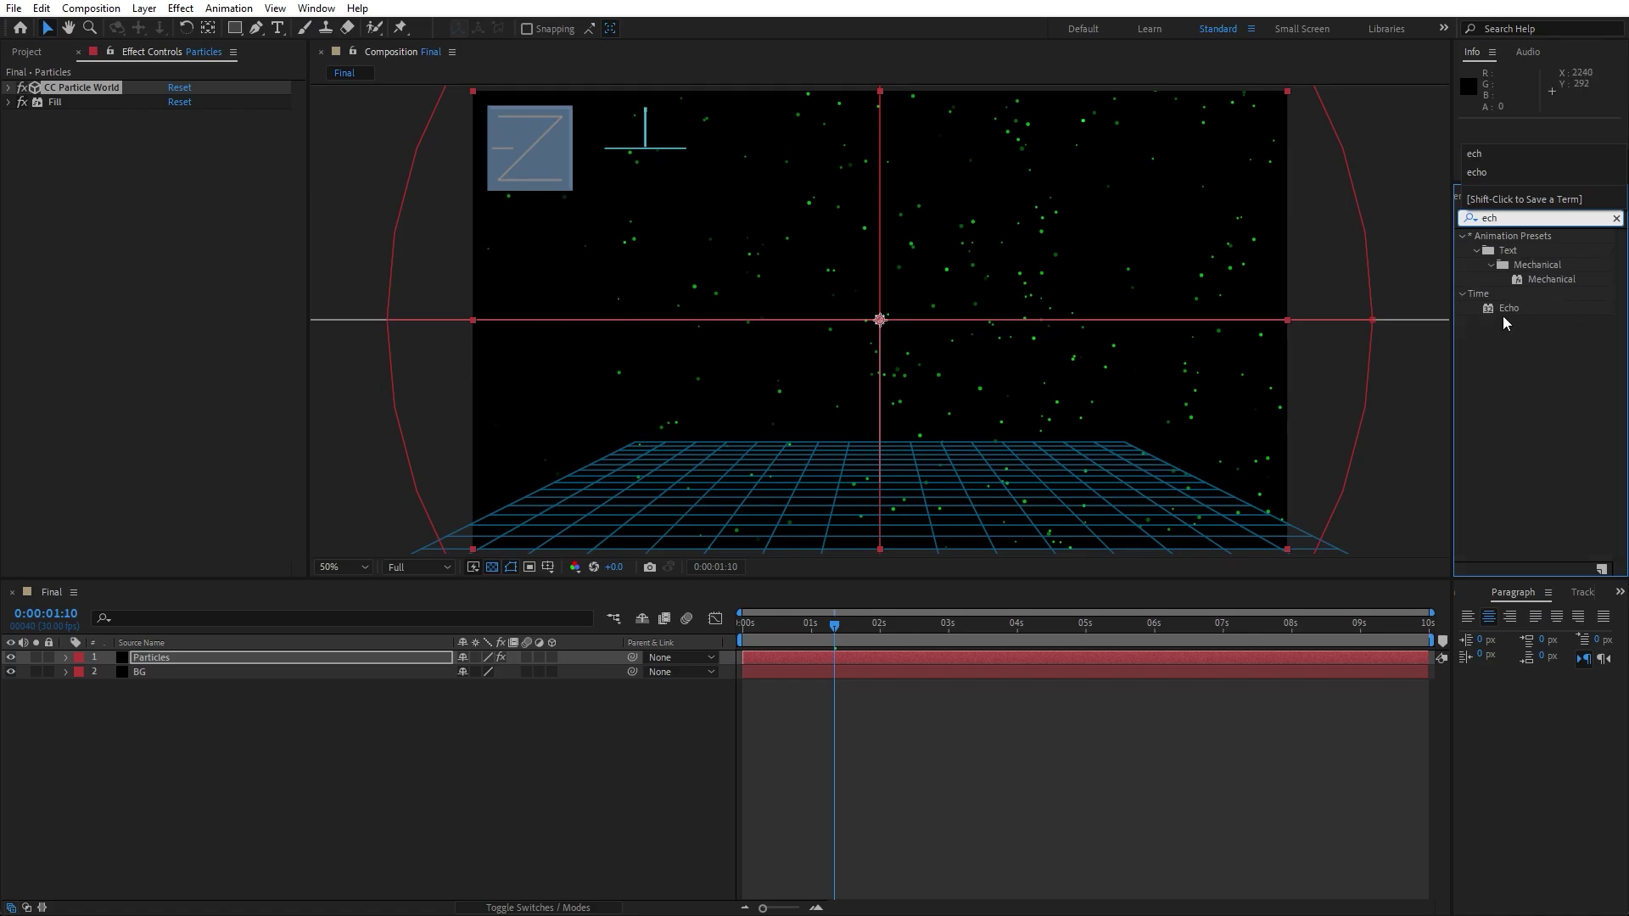
drag(1504, 316, 208, 660)
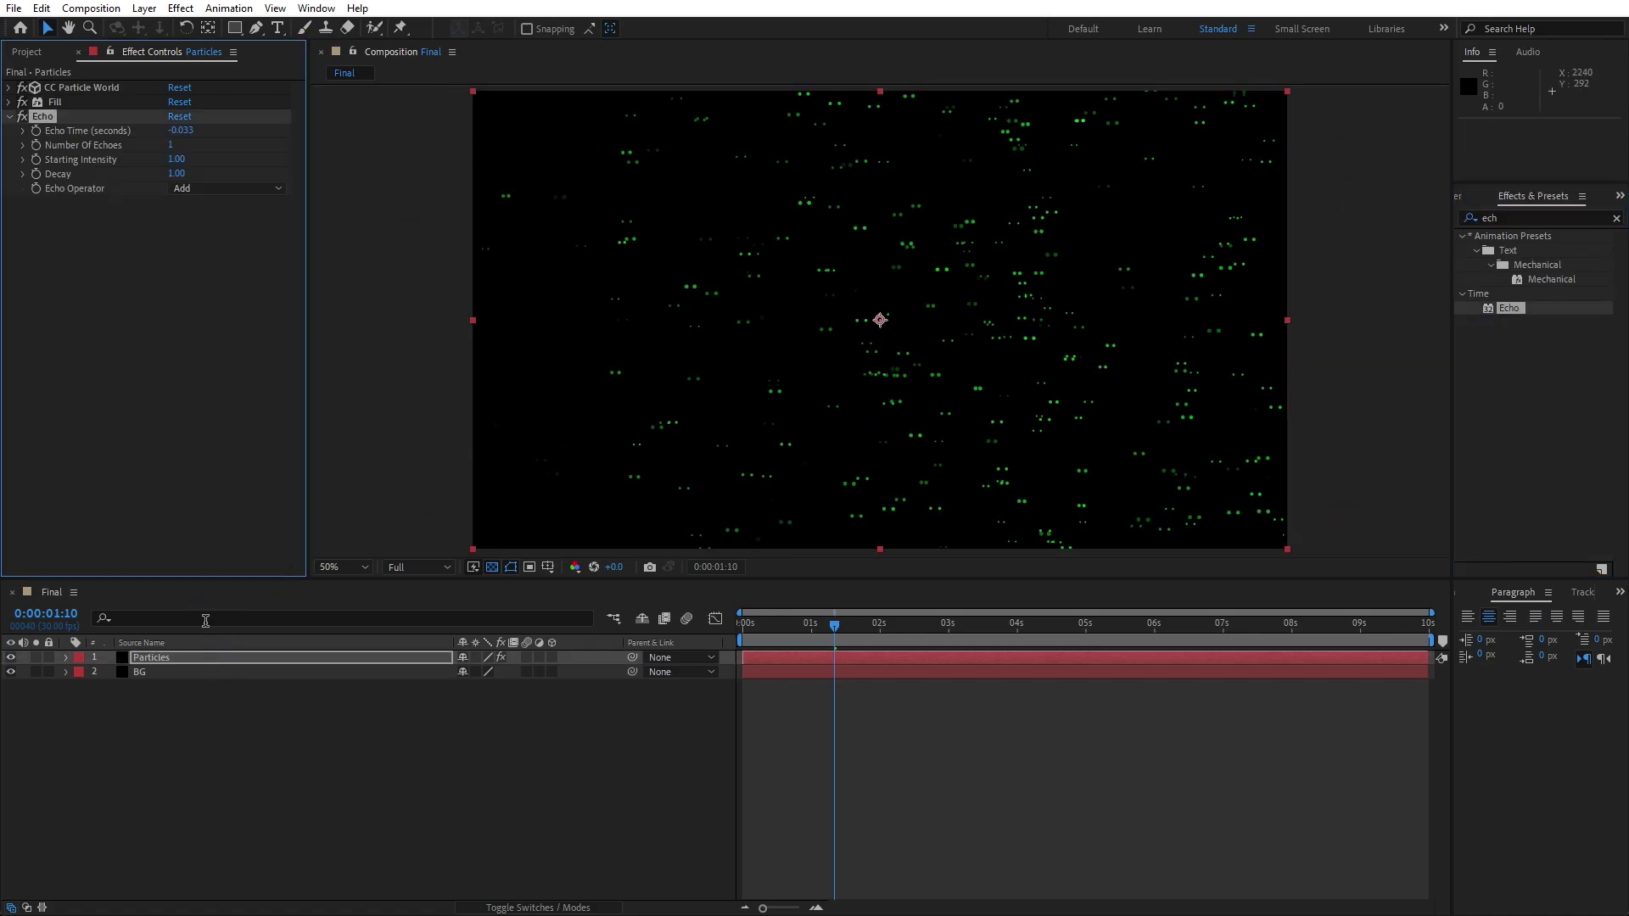
Set Echo Time to -0.010 and Echoes to 65, and begin entering Decay 0.95.
click(180, 131)
text(-)
key(Return)
click(173, 145)
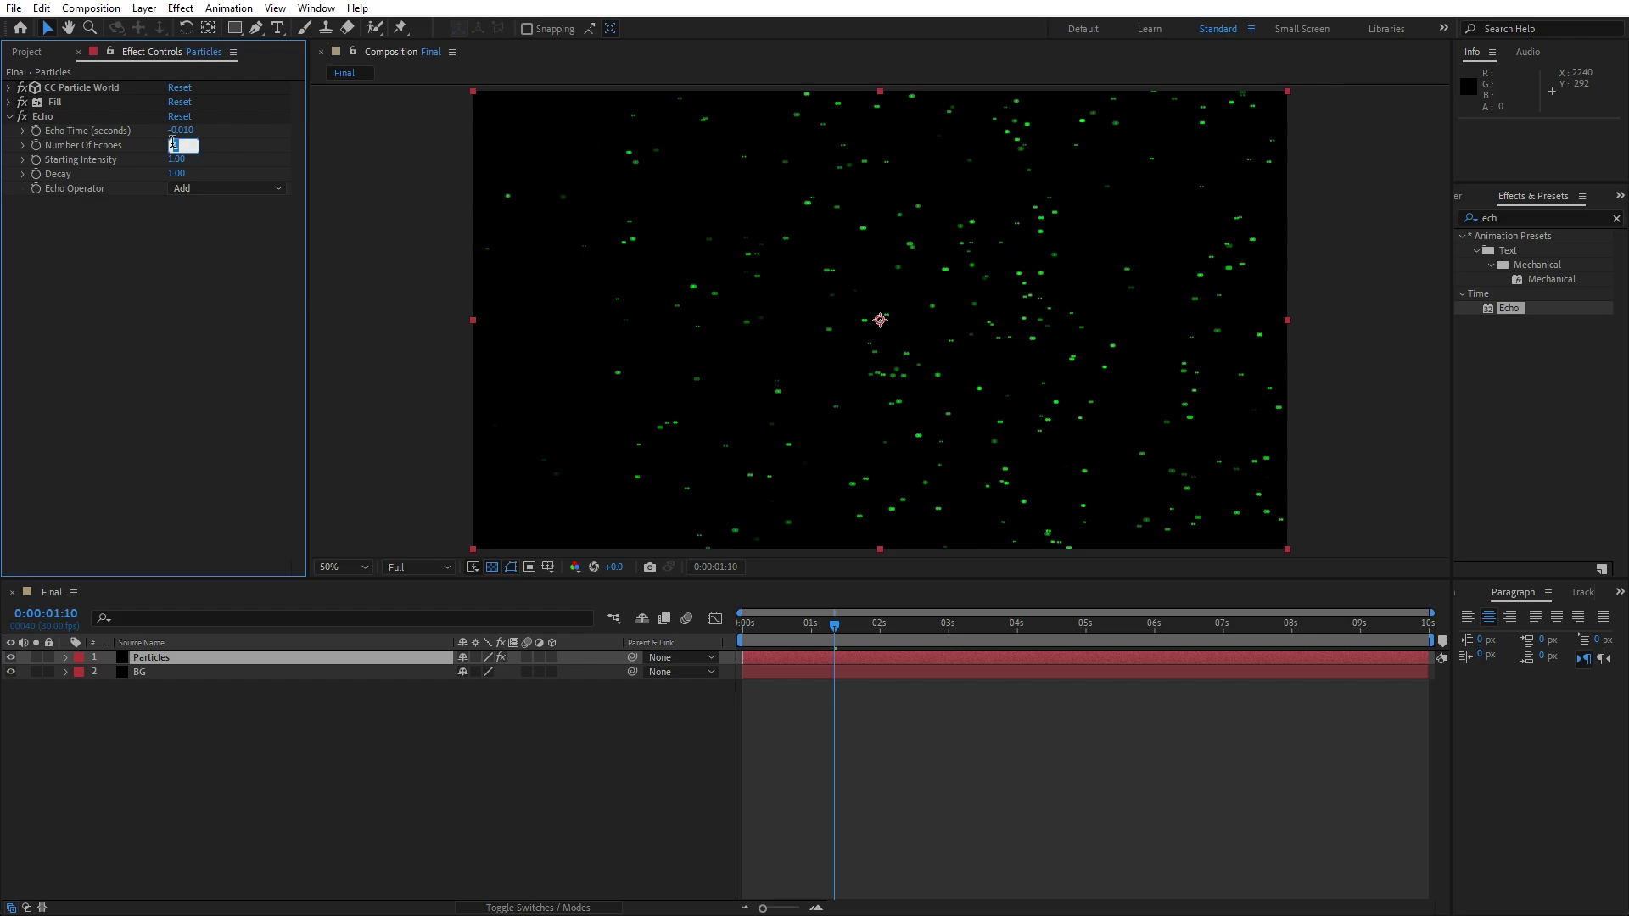
text(65)
key(Return)
click(176, 174)
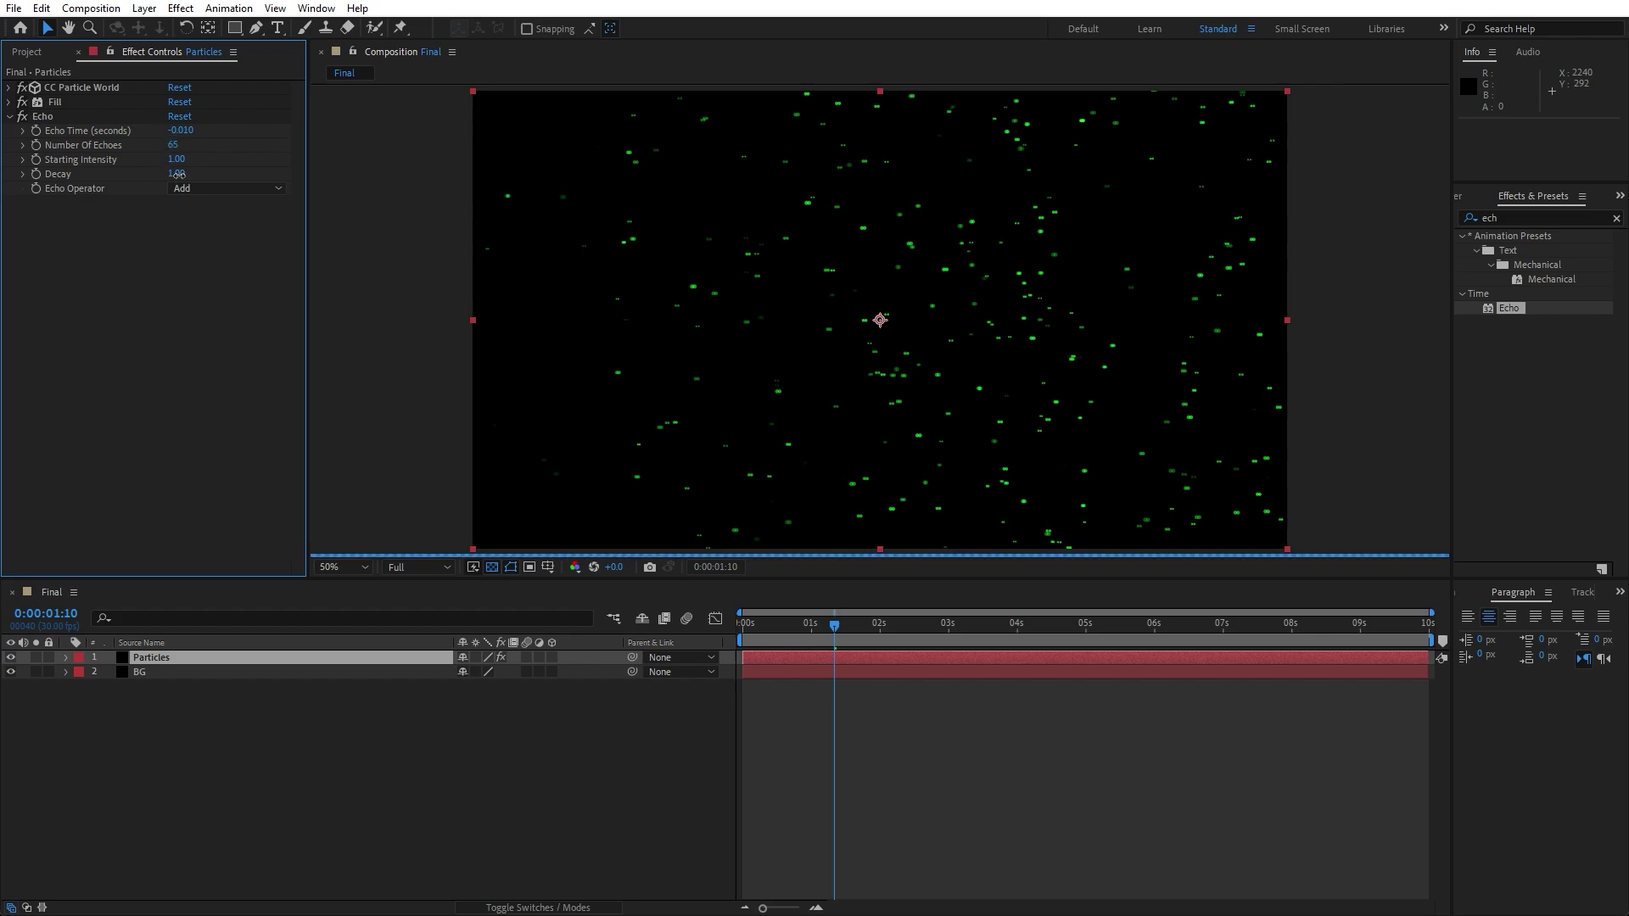
Confirm Decay 0.95, make Particles 3D with Z Orientation 90°, then move to 0:00:02:19.
key(Return)
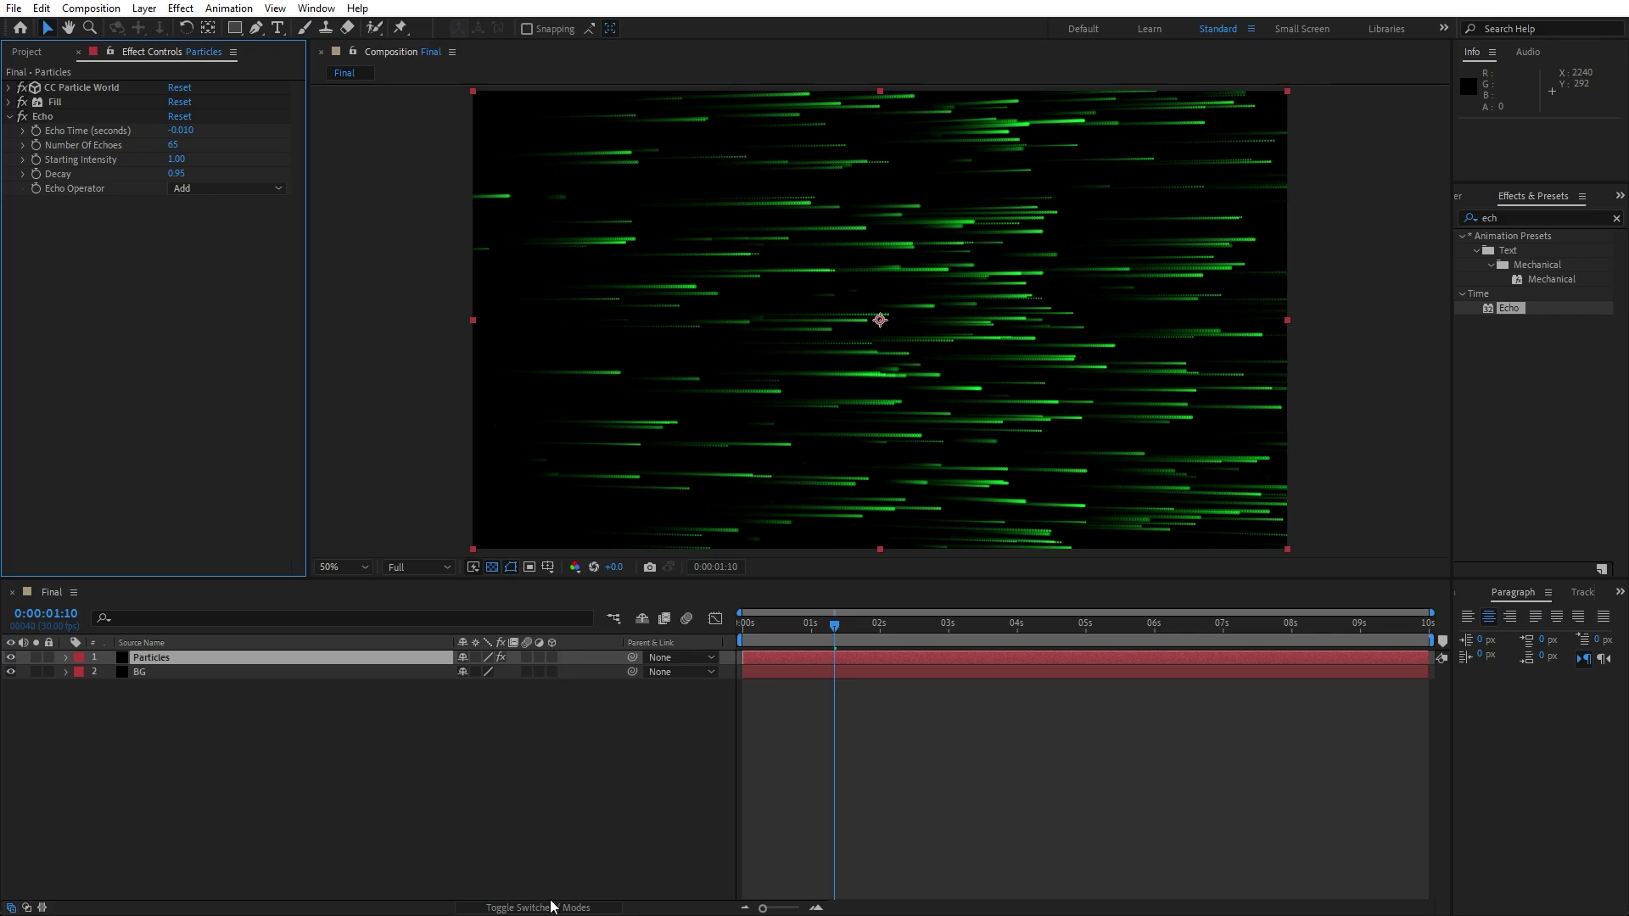
click(552, 658)
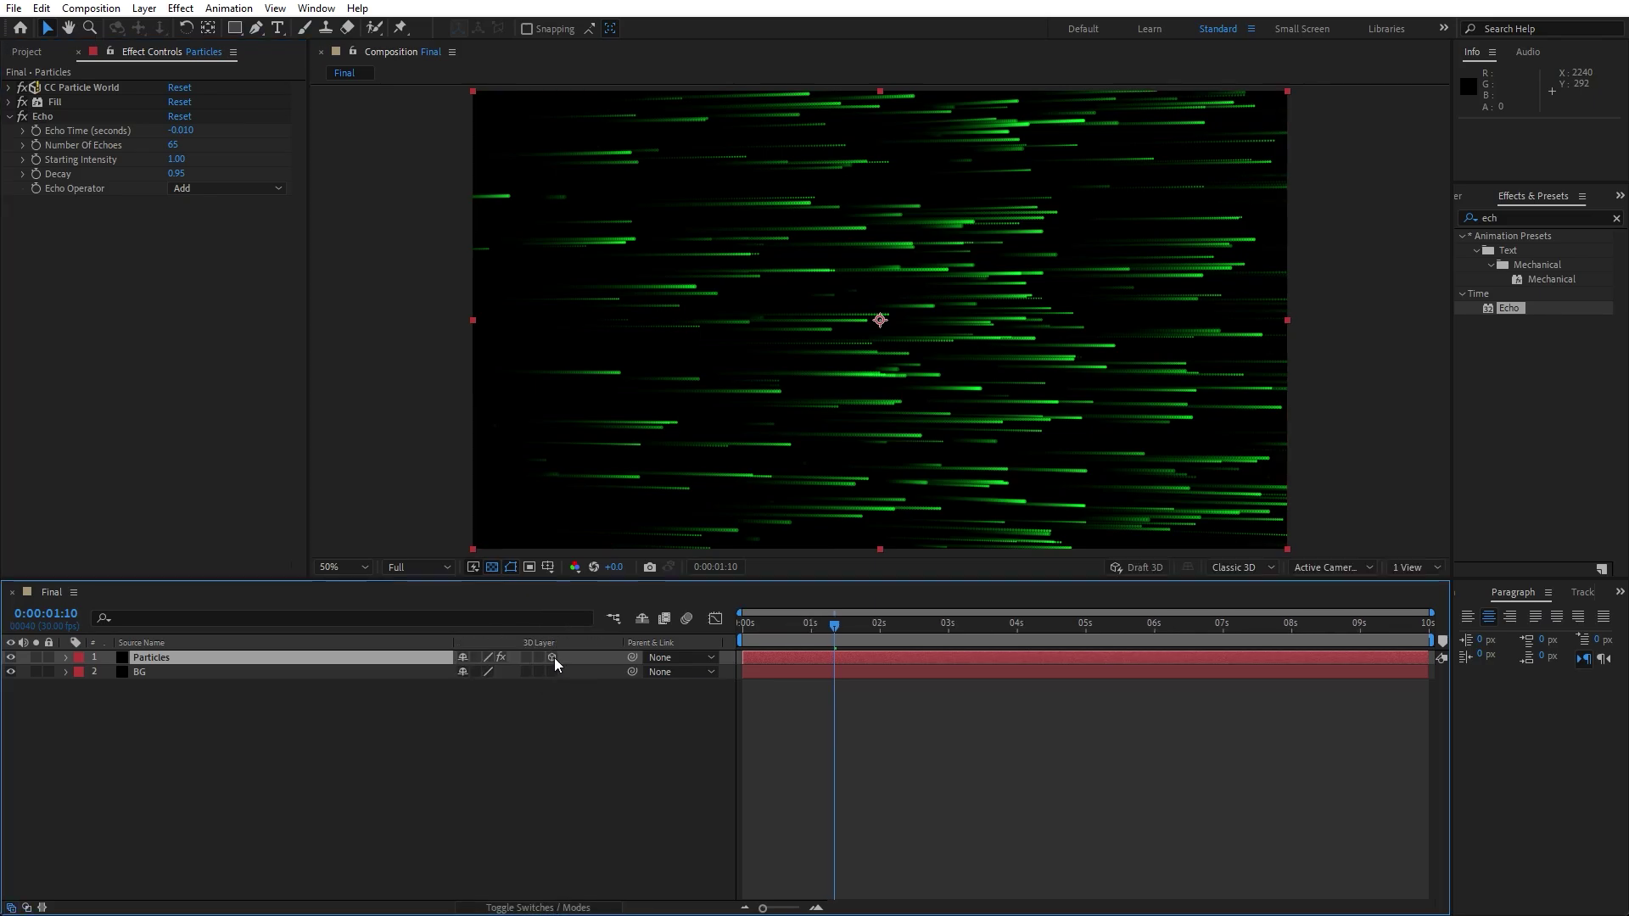
key(r)
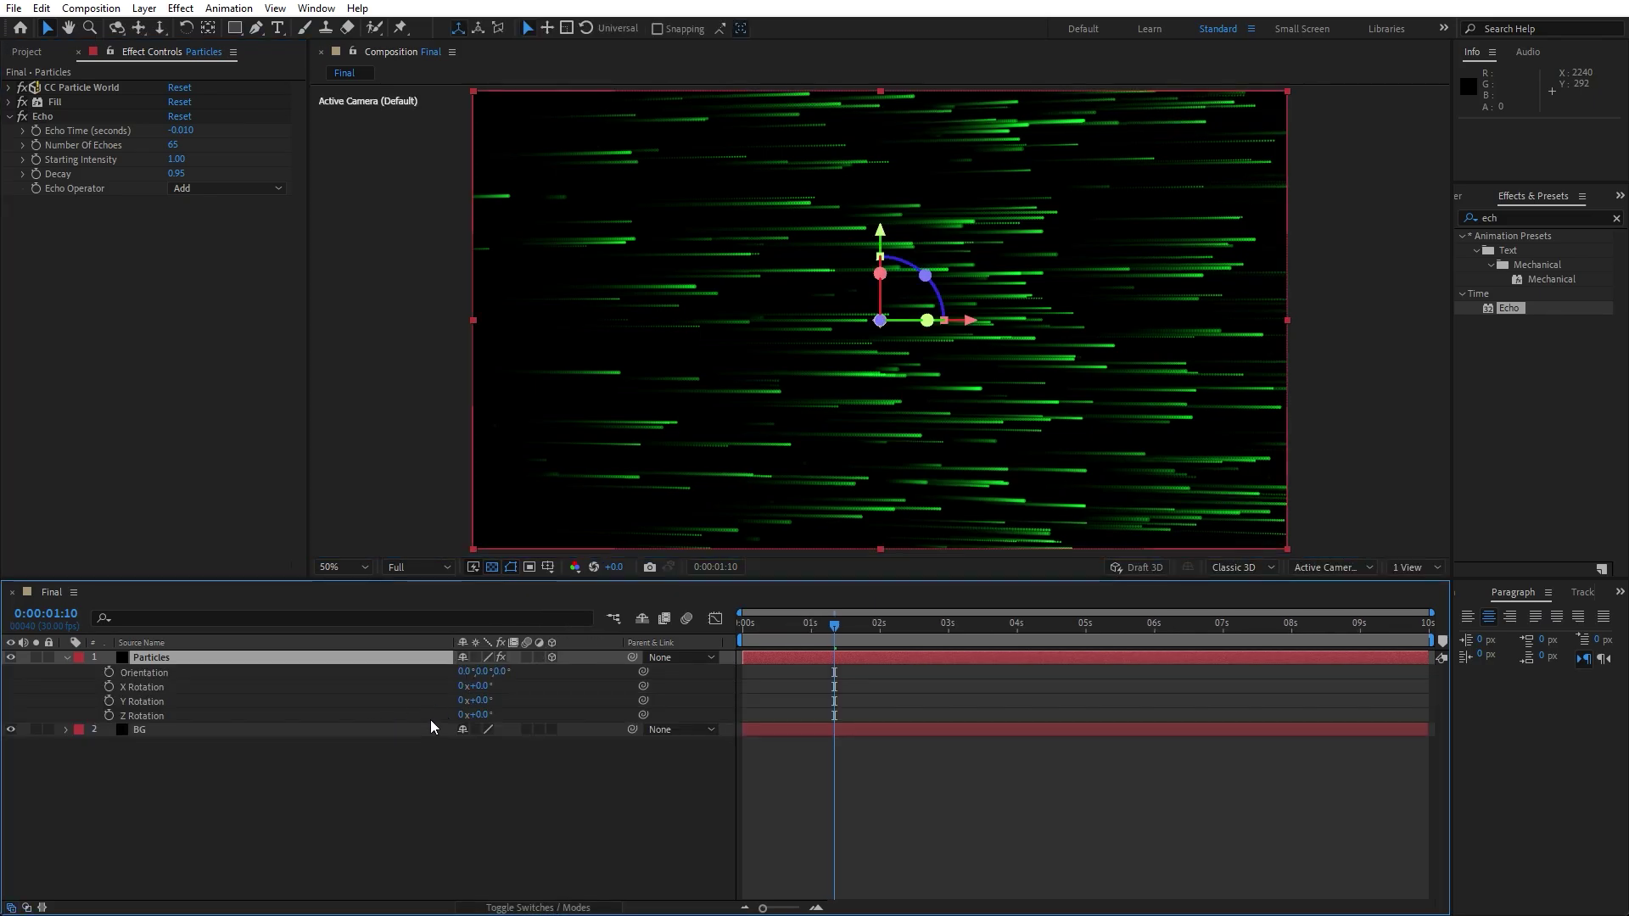
click(510, 671)
text(90)
key(Return)
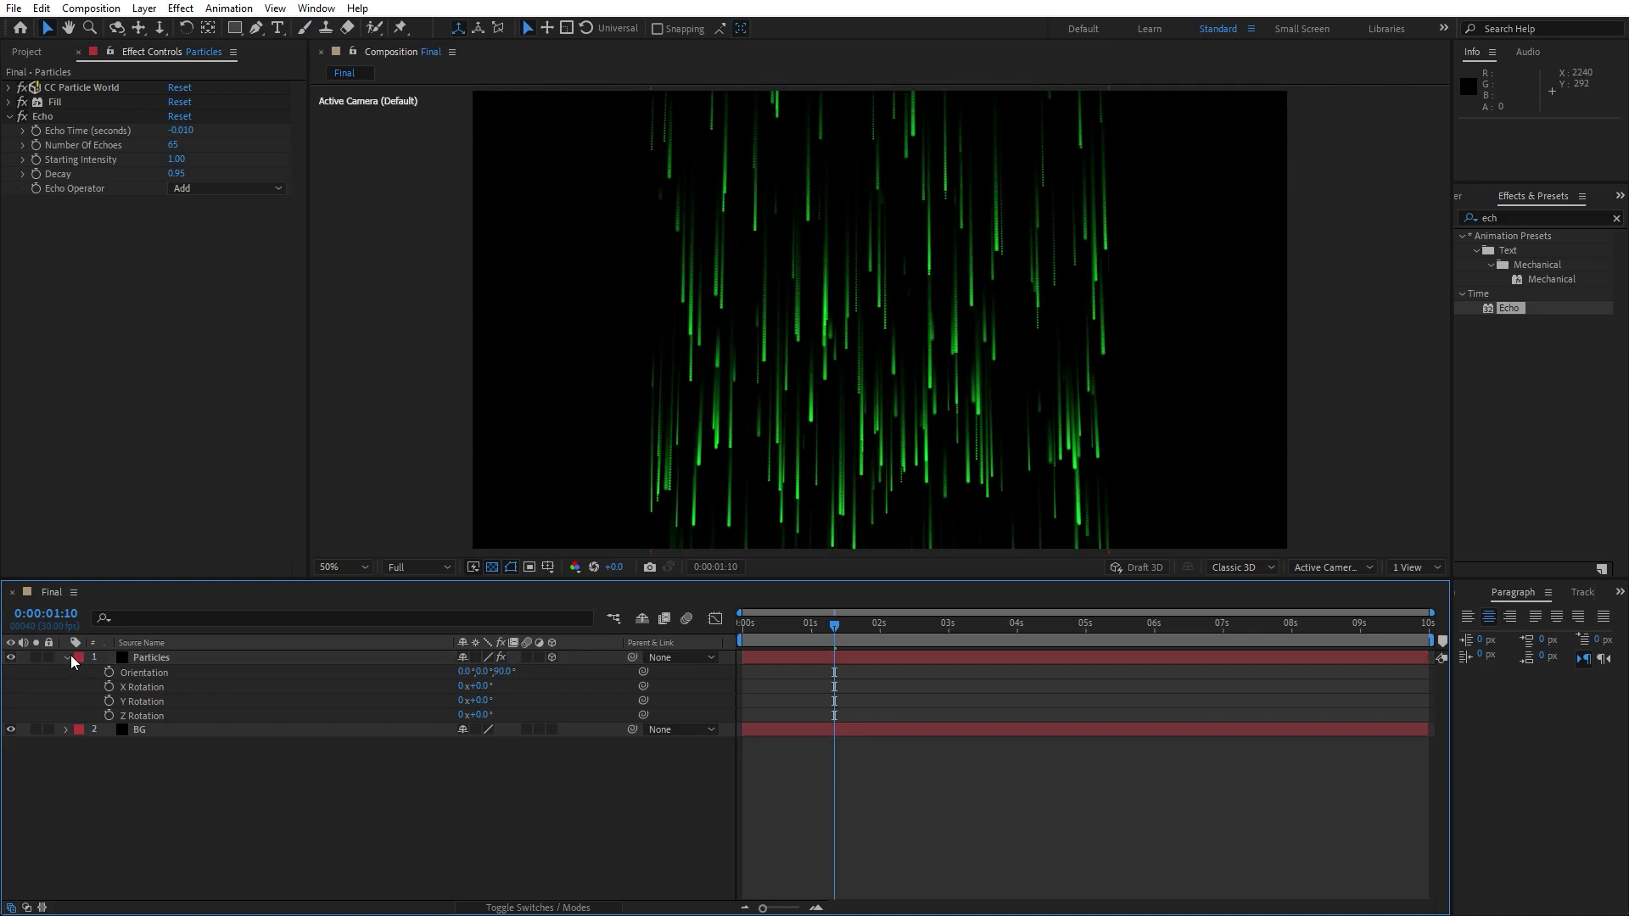
click(67, 658)
drag(849, 625, 924, 626)
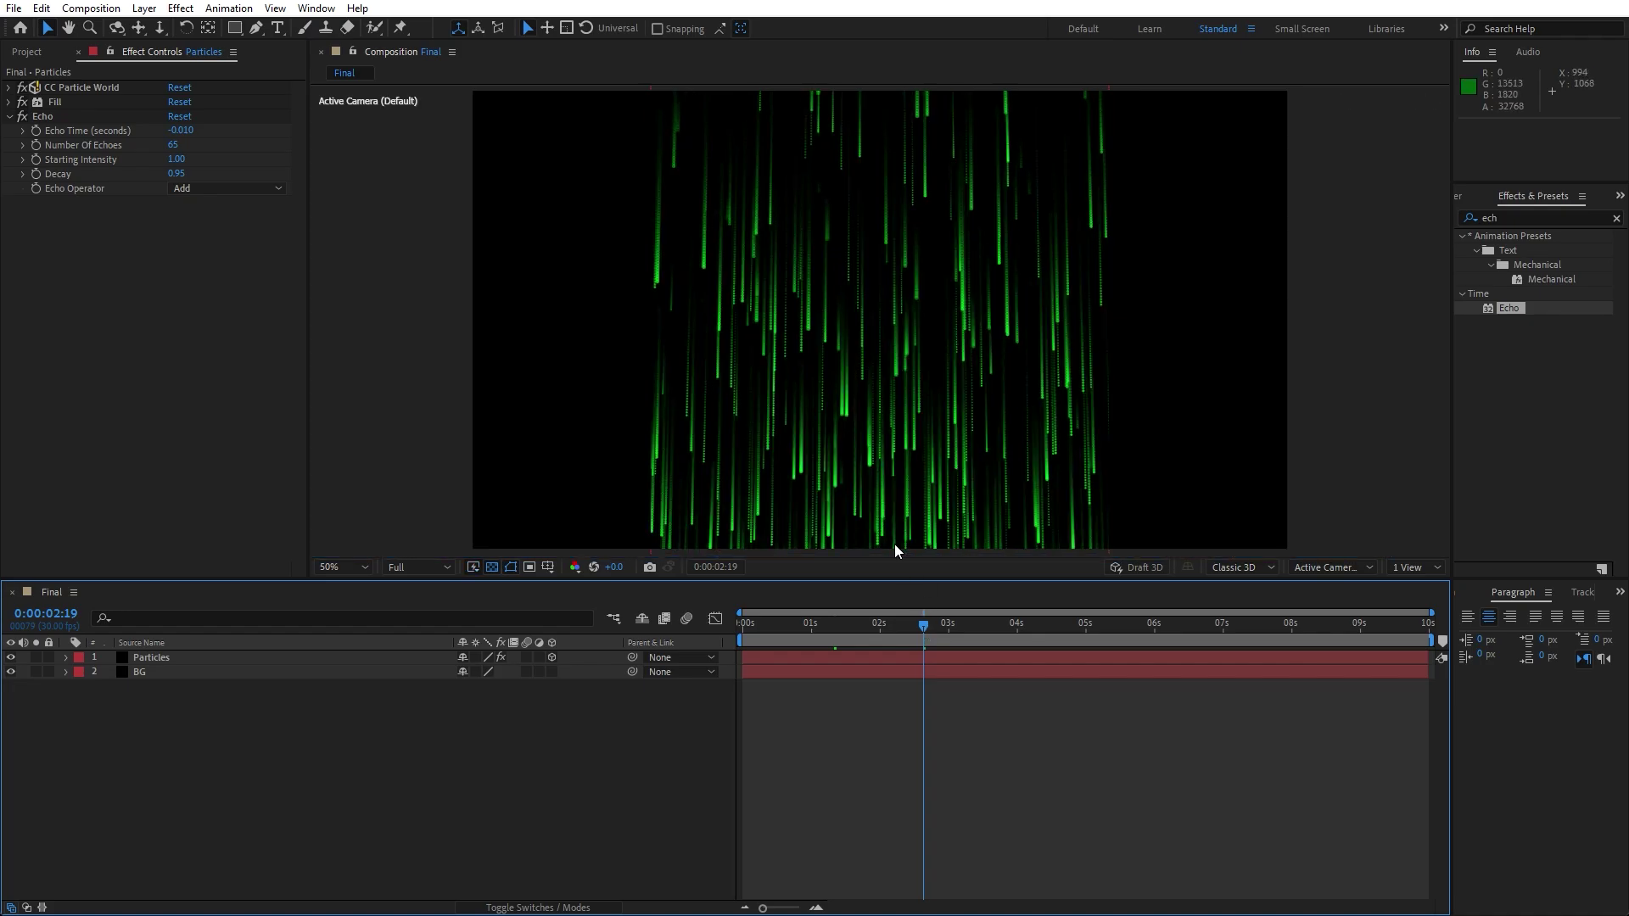
Apply Gaussian Blur to Particles with Blurriness 6.
click(1540, 219)
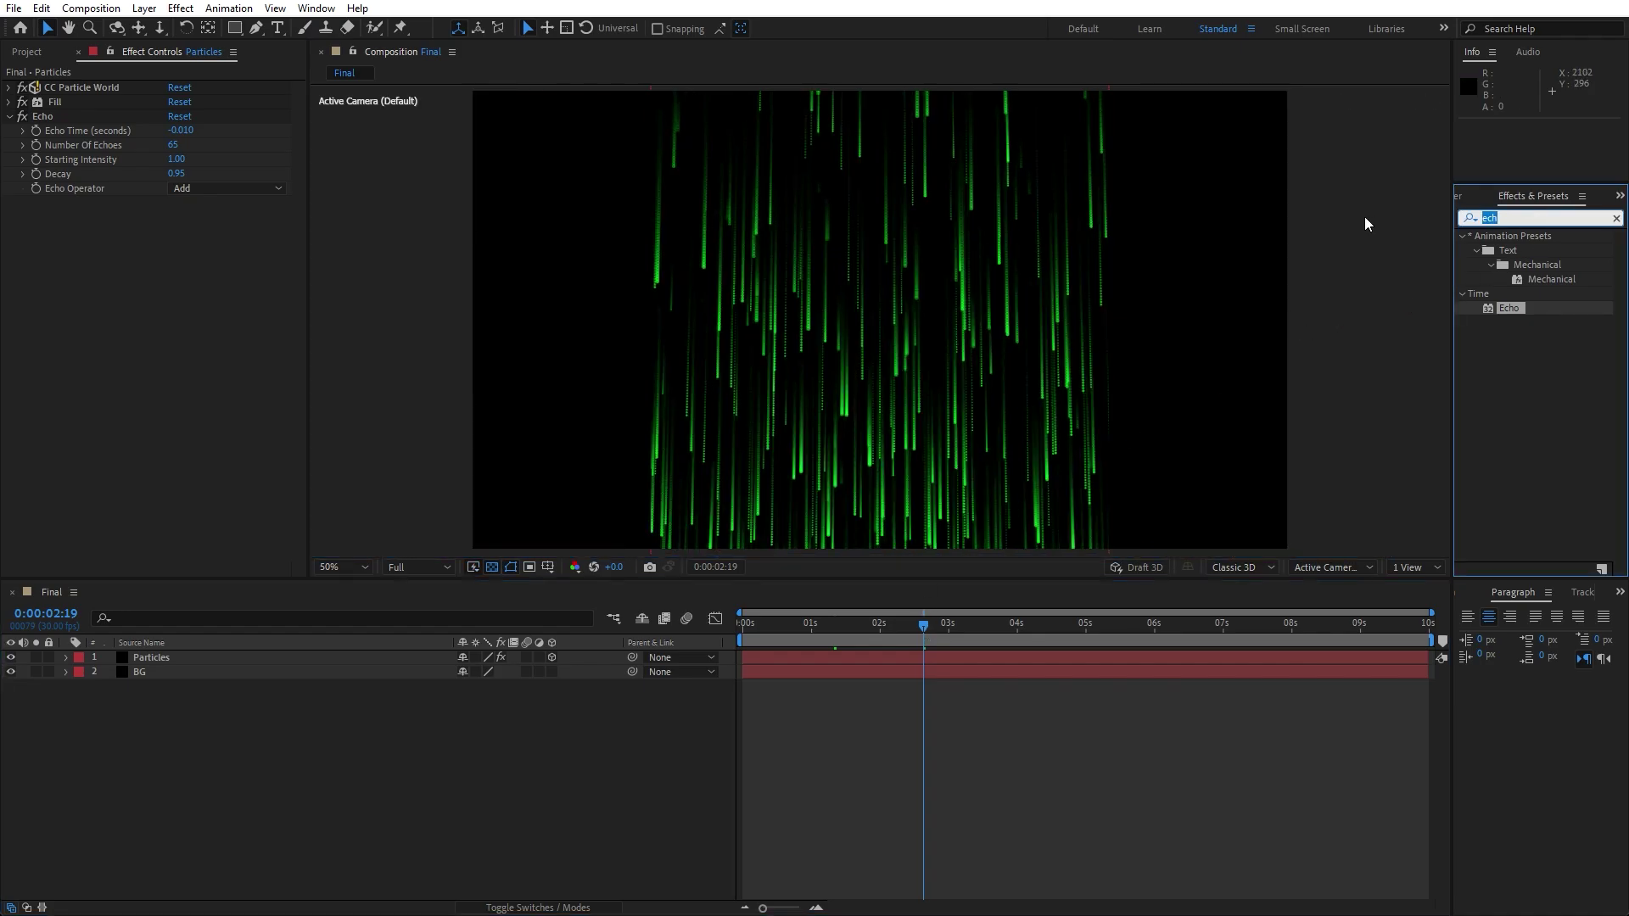
text(gaus)
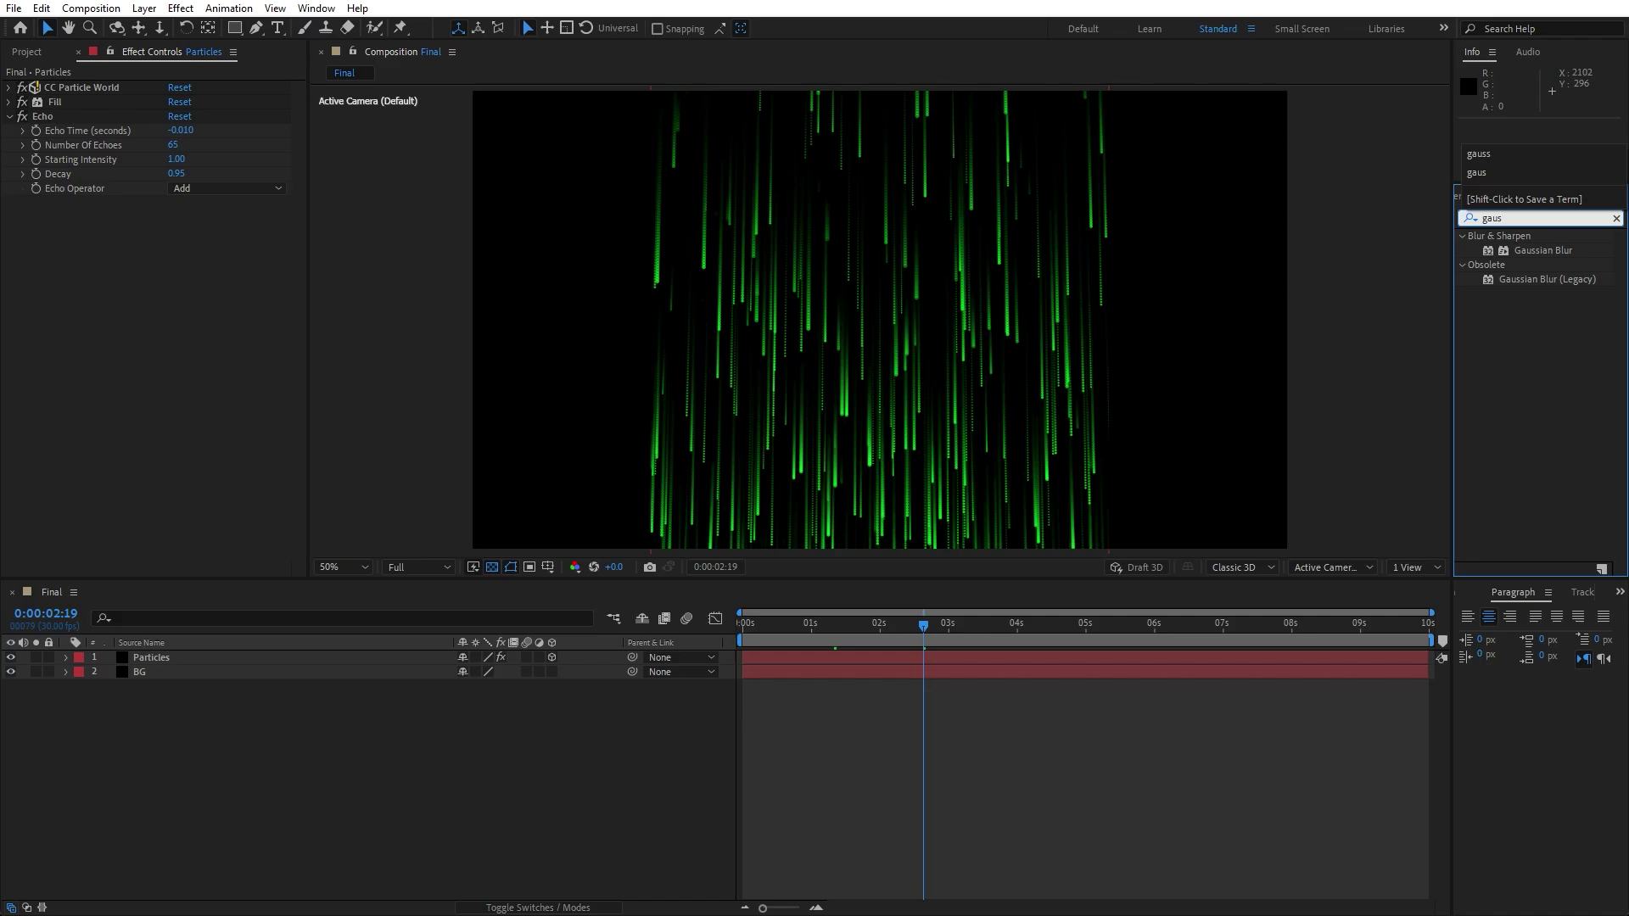
drag(1515, 252, 162, 659)
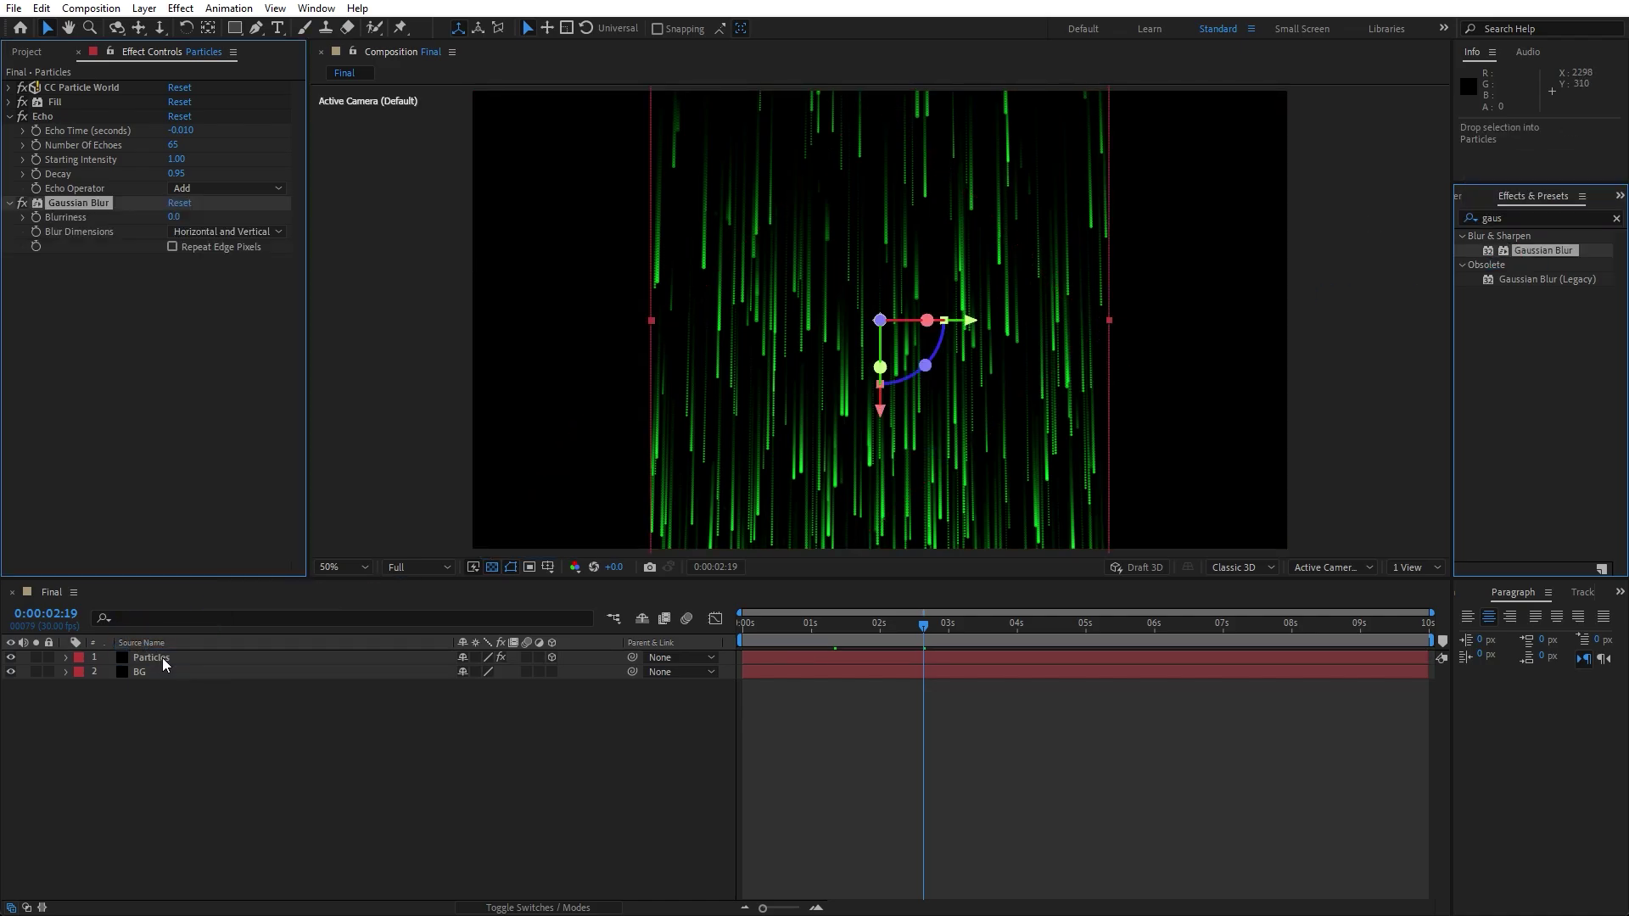
click(174, 217)
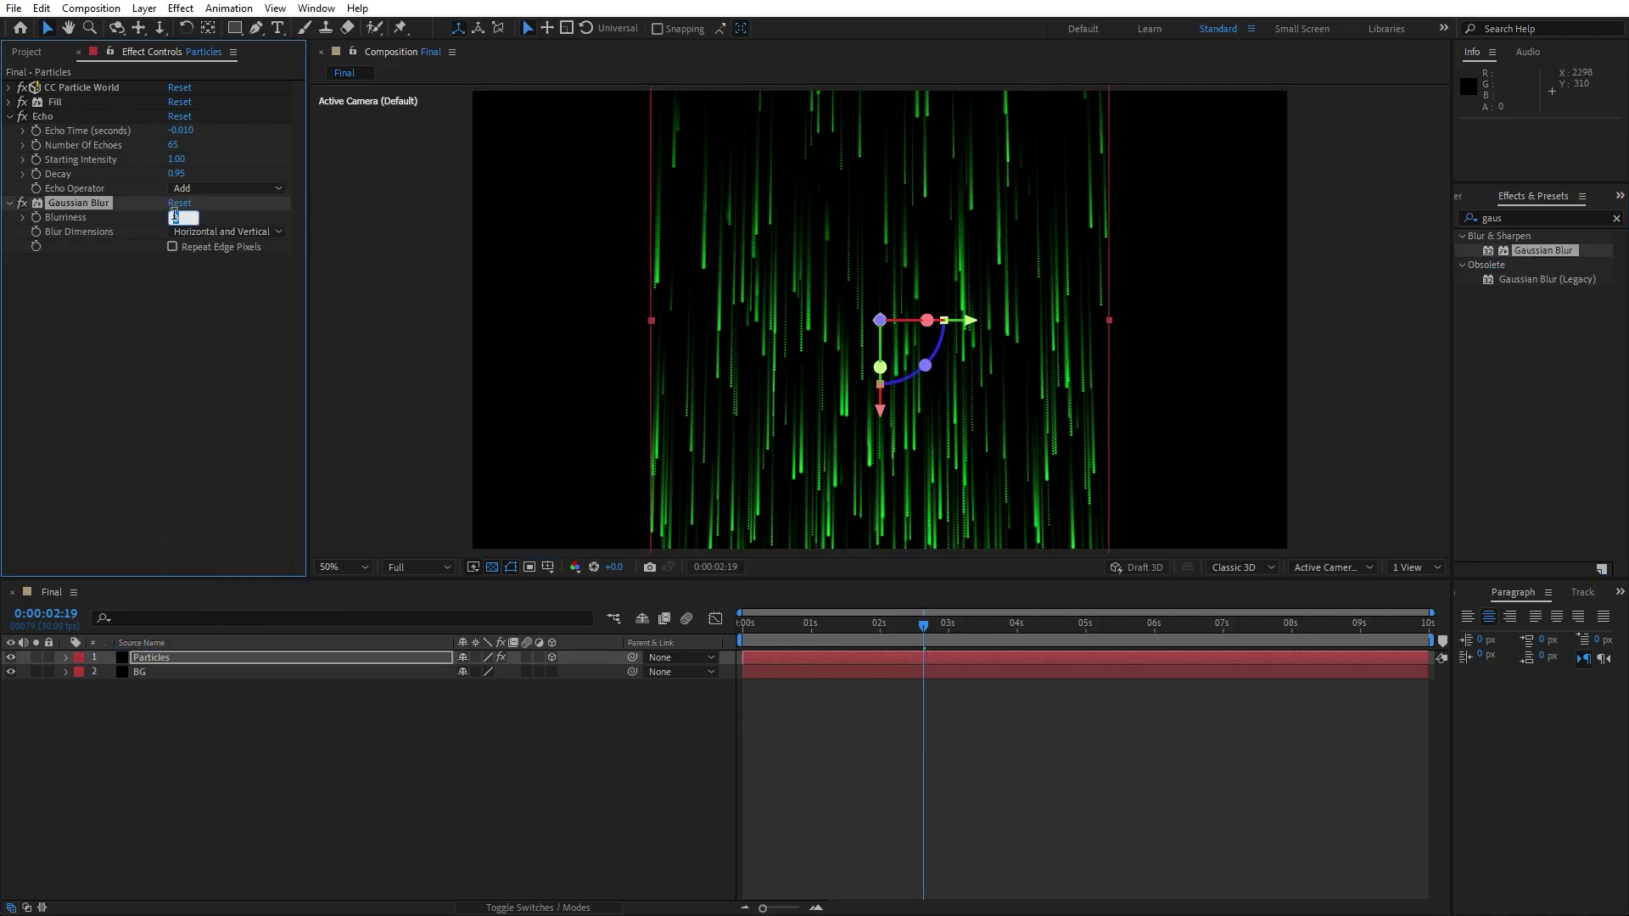
text(6)
click(217, 366)
click(8, 117)
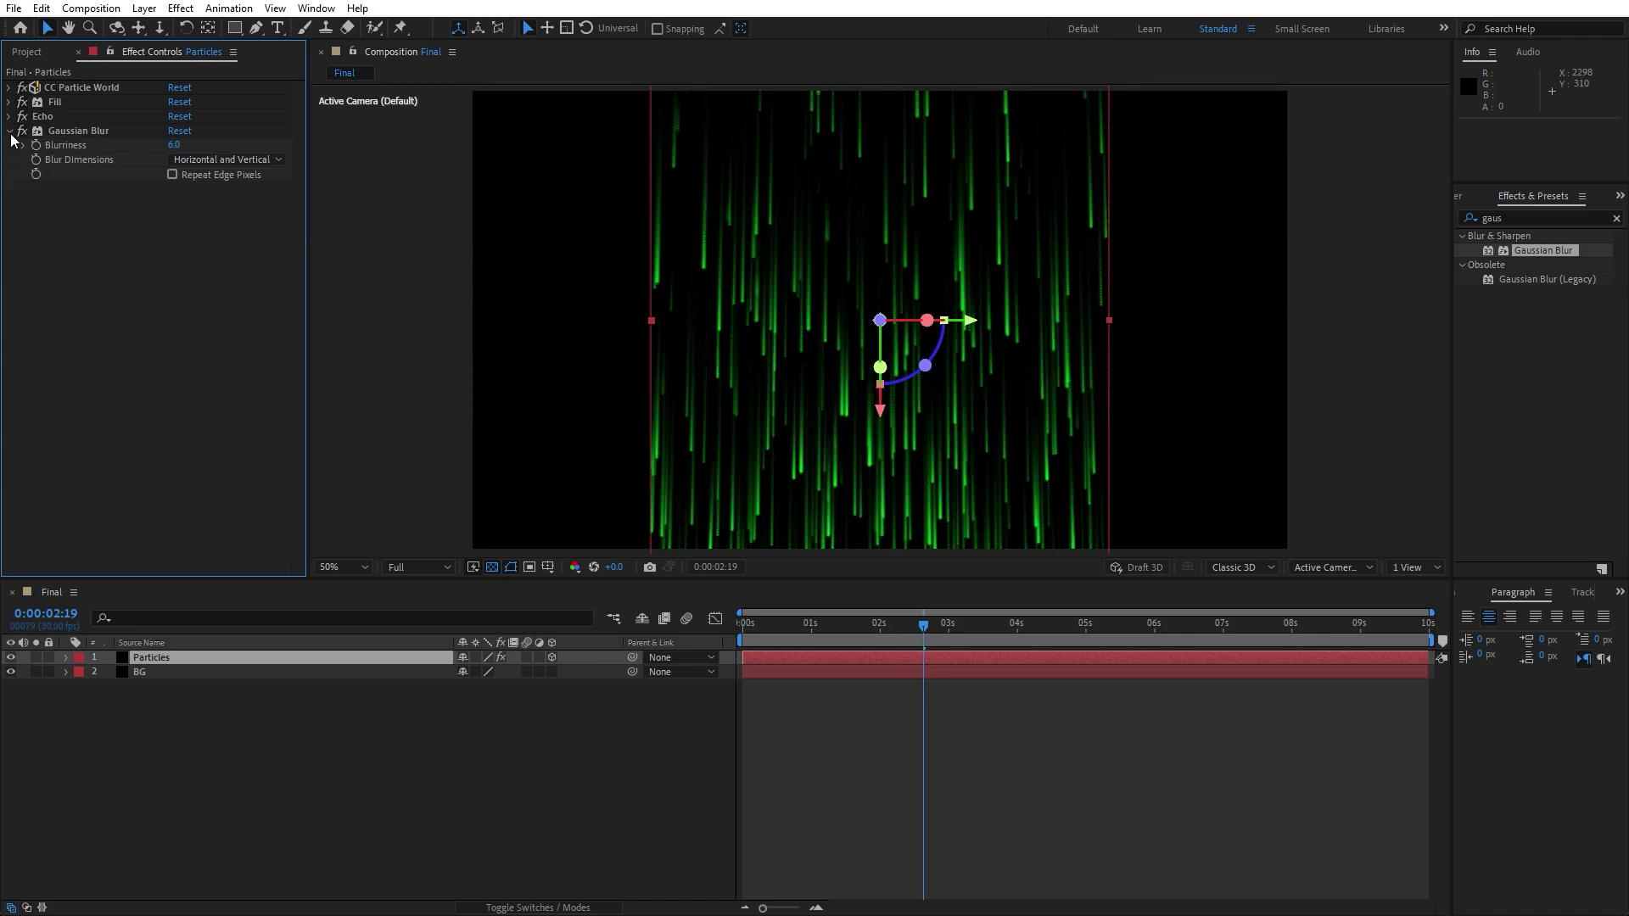
click(9, 131)
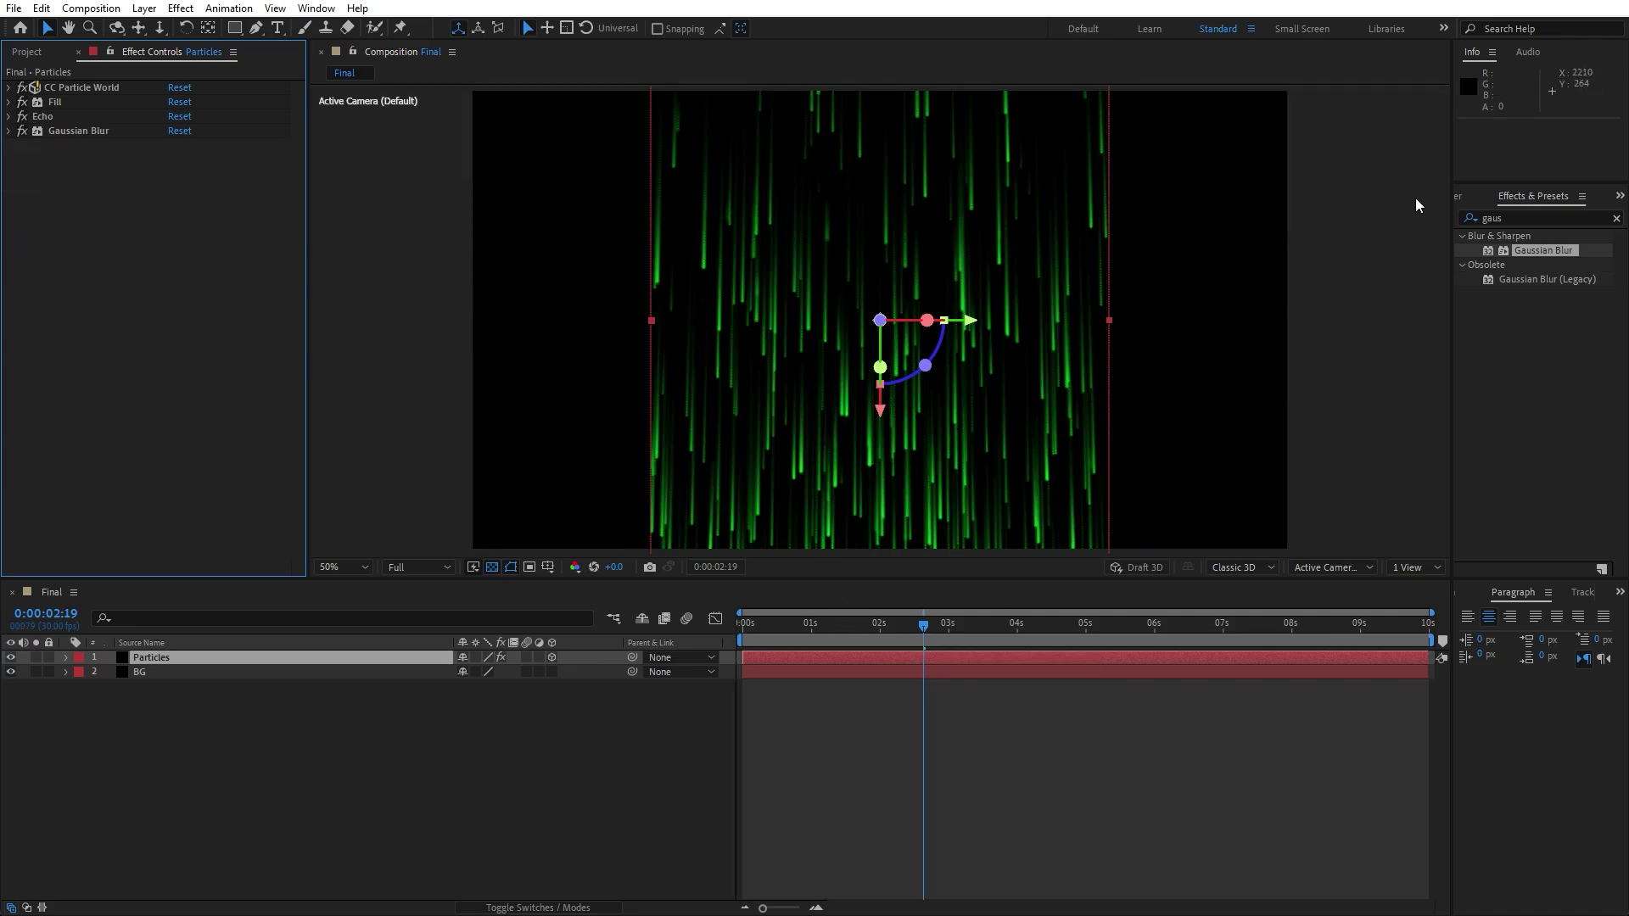
Apply Motion Tile with Output Width and Output Height of 250.
click(1518, 218)
text(motion t)
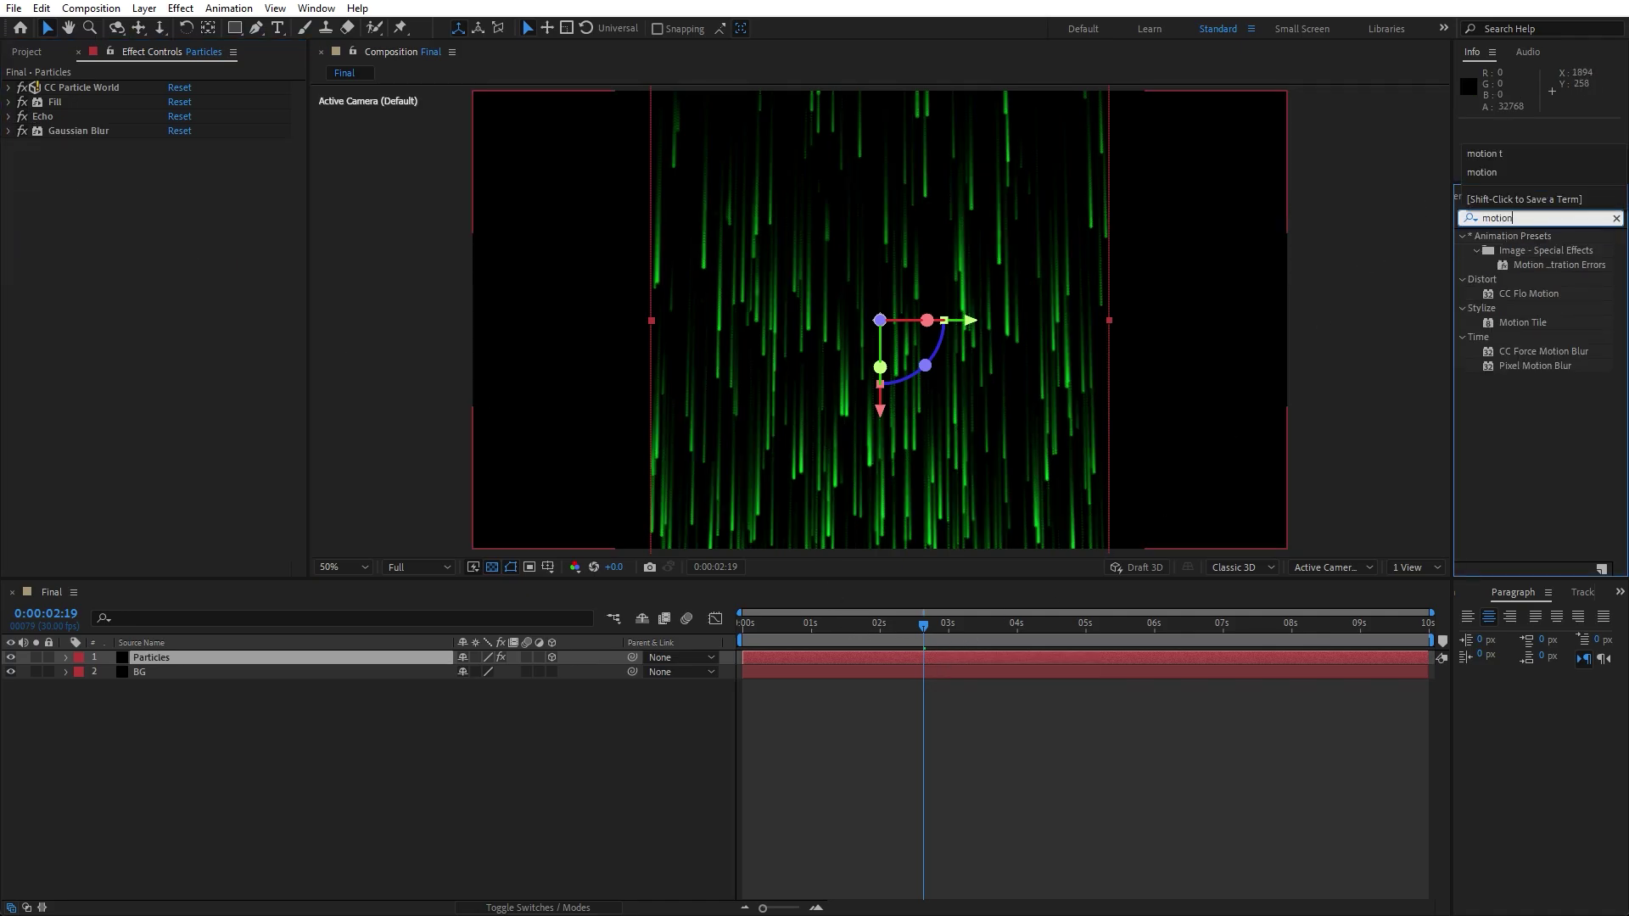
double_click(1510, 252)
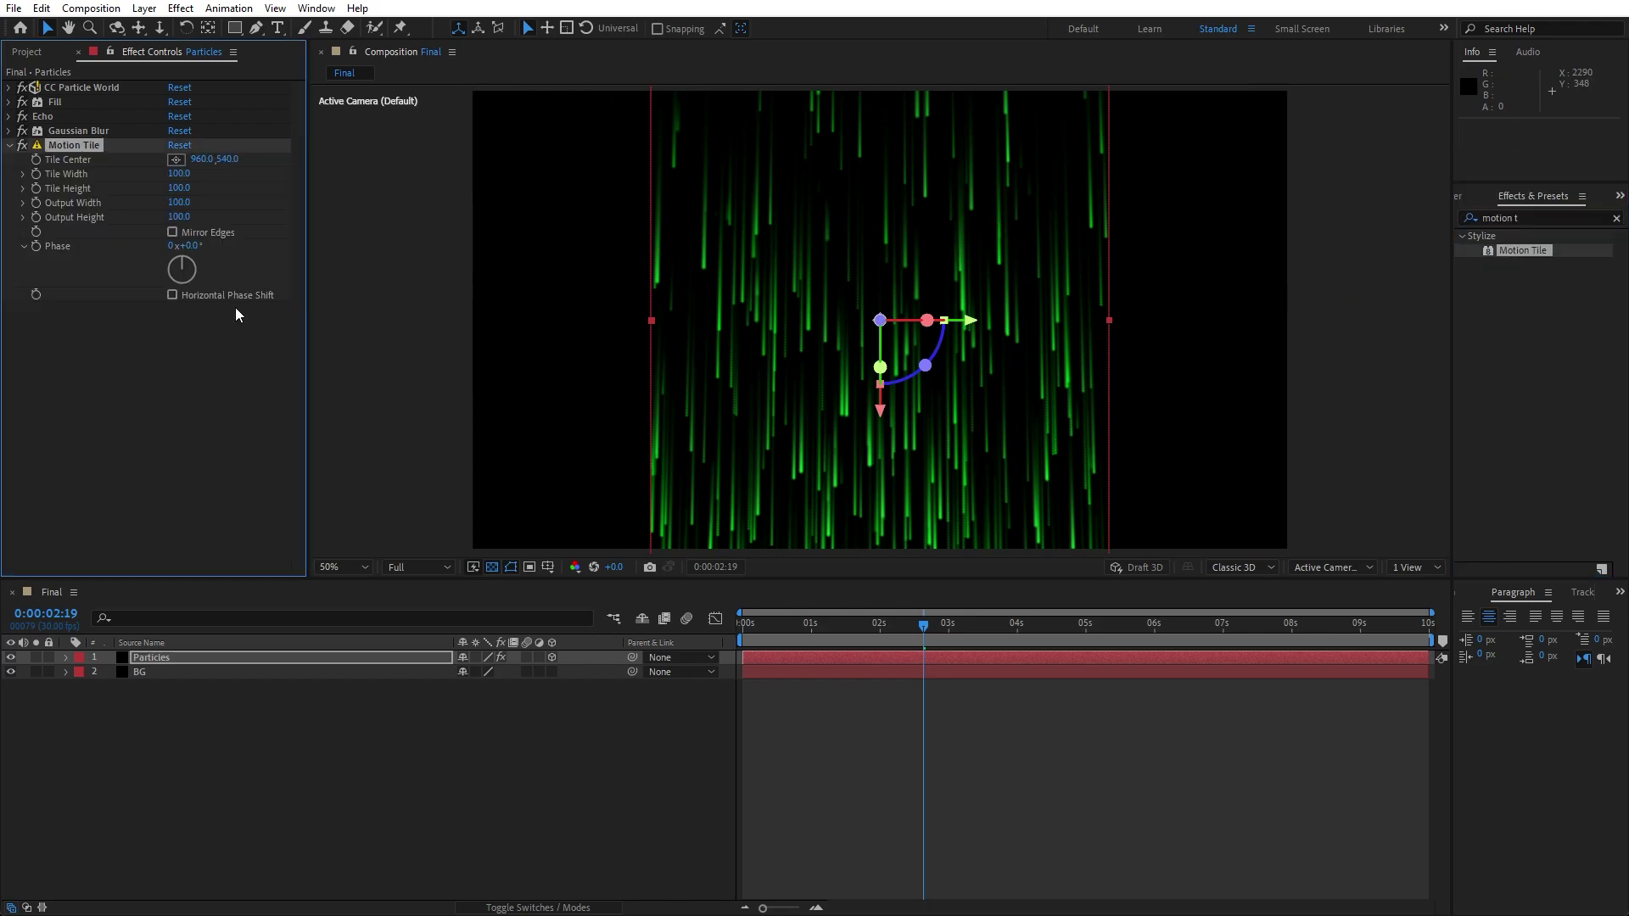
click(182, 203)
text(250)
key(Tab)
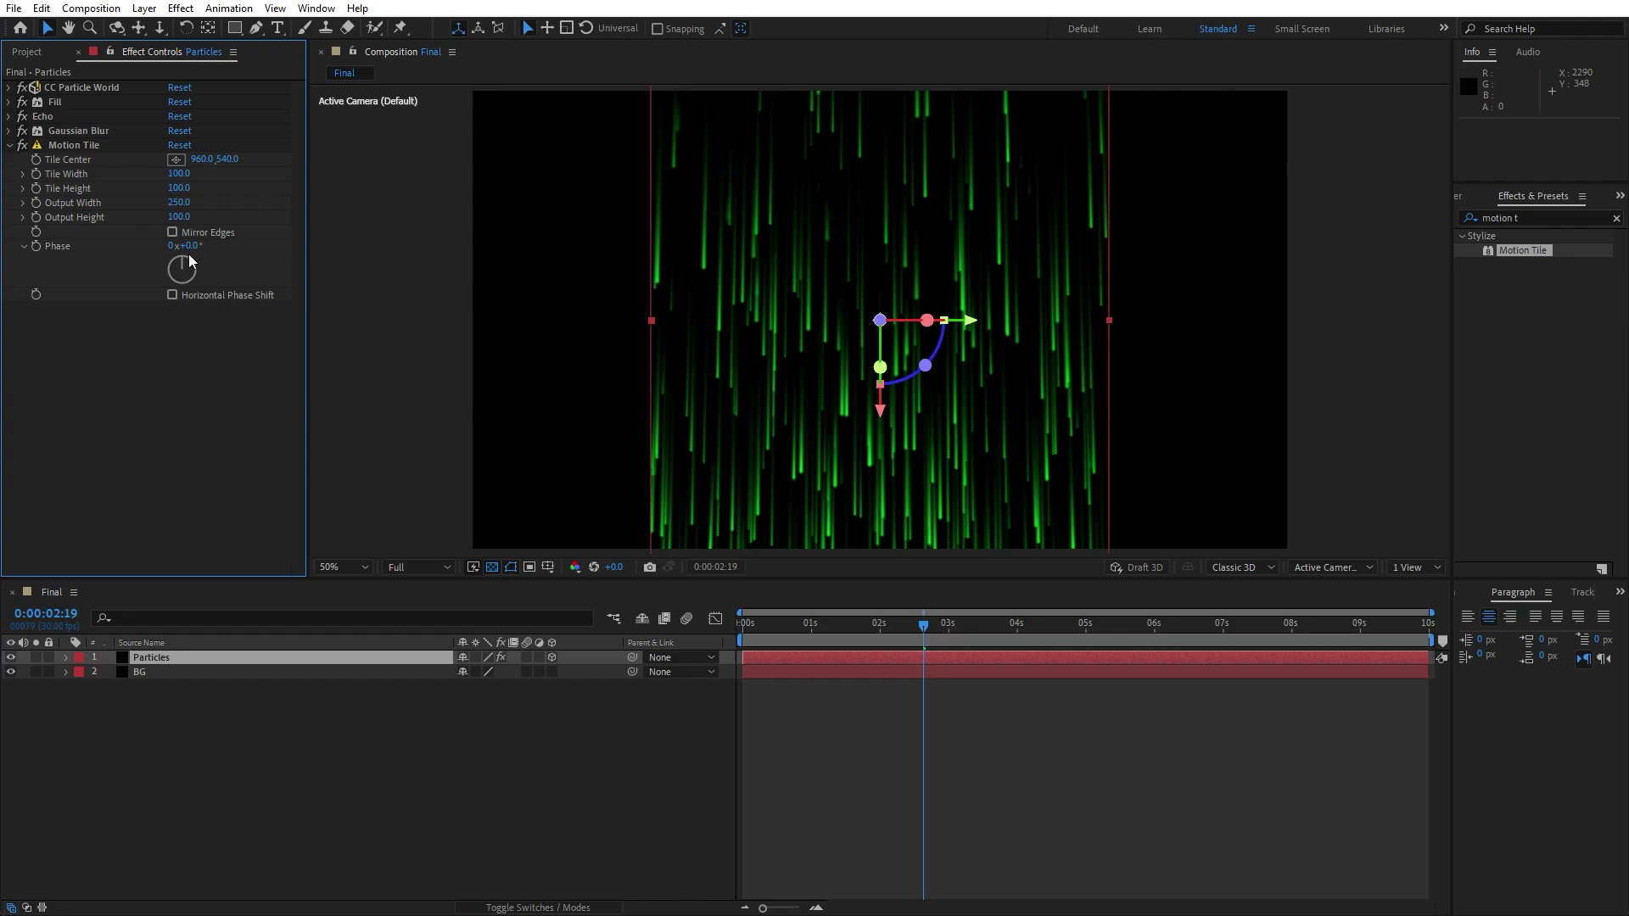
text(250)
click(478, 803)
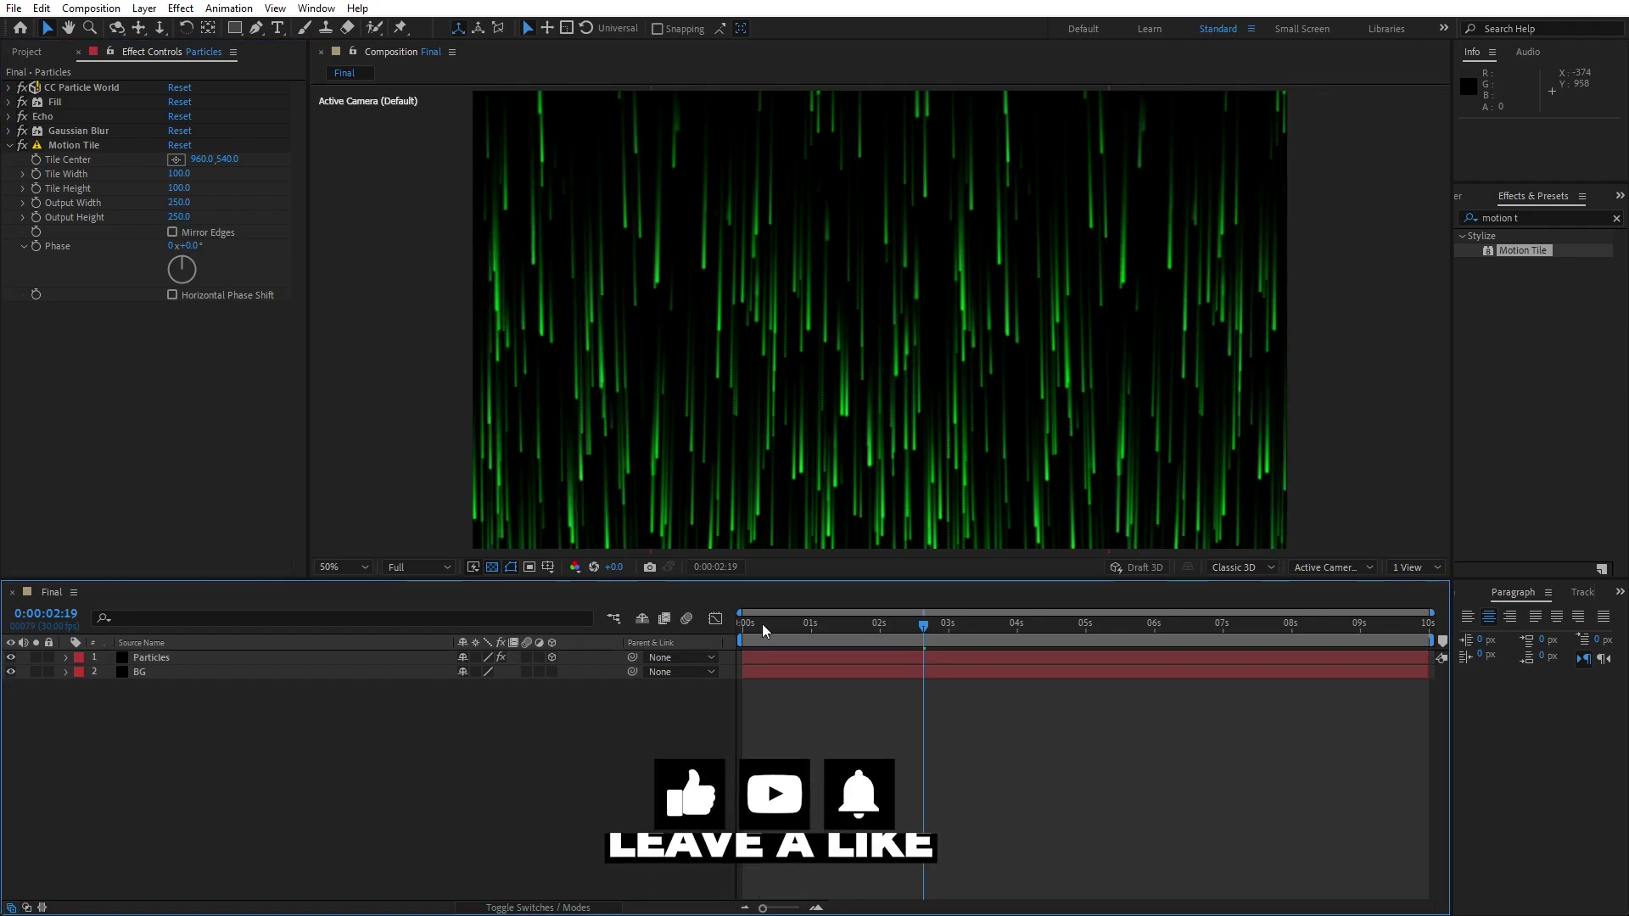
Zoom the viewer to 25%, raise Particles Position to 960, 236, and preview.
key(comma)
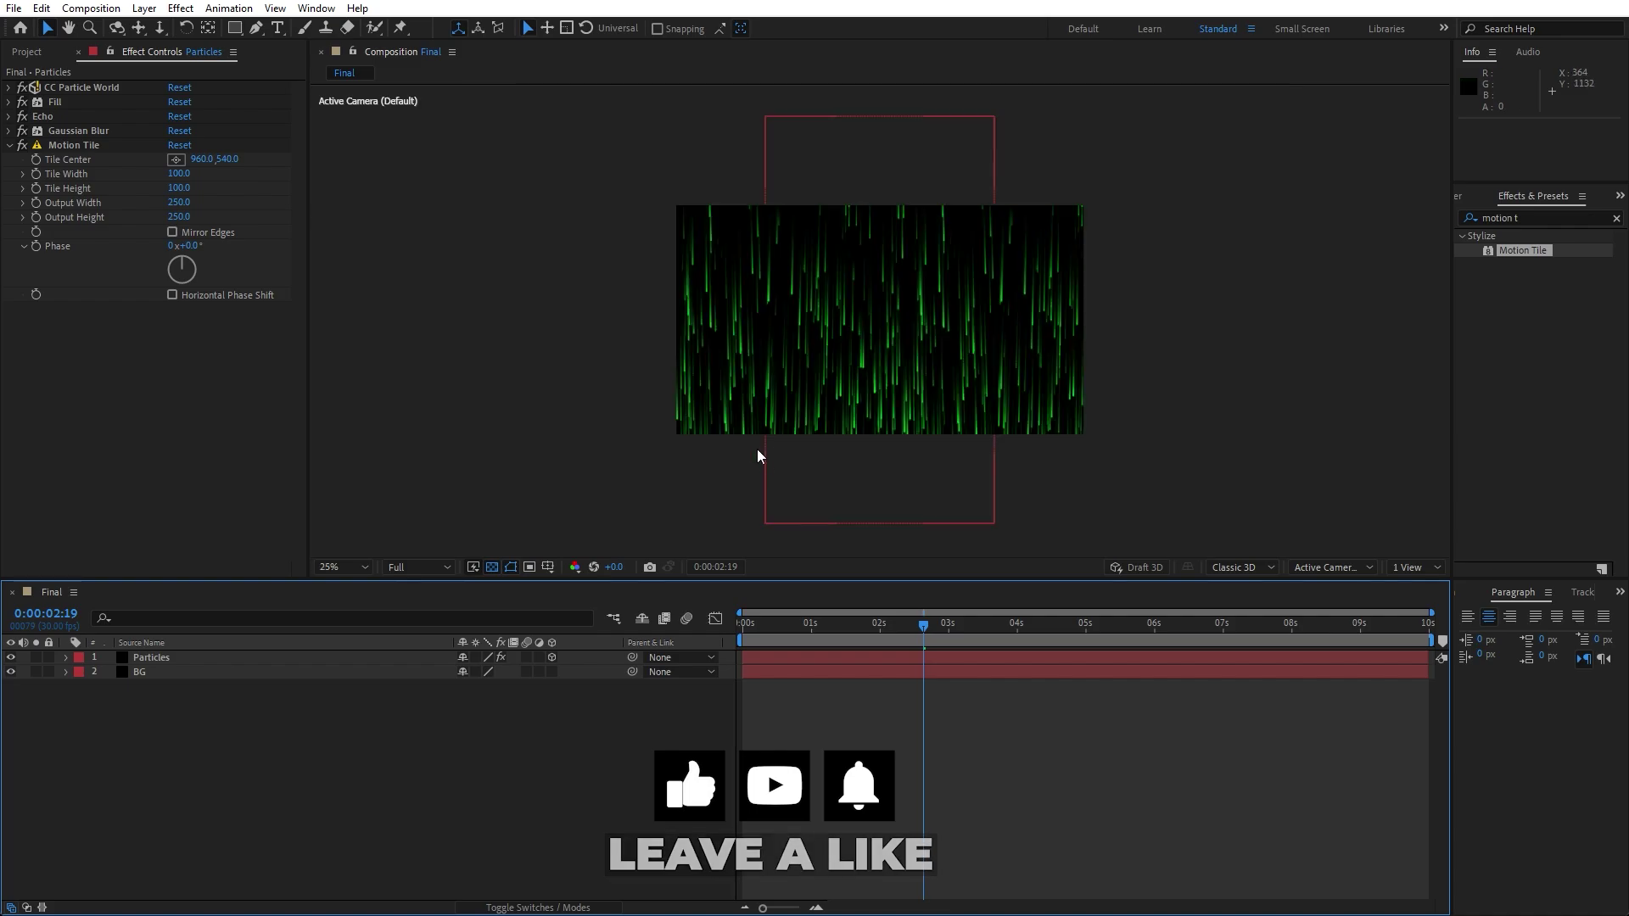
key(period)
key(comma)
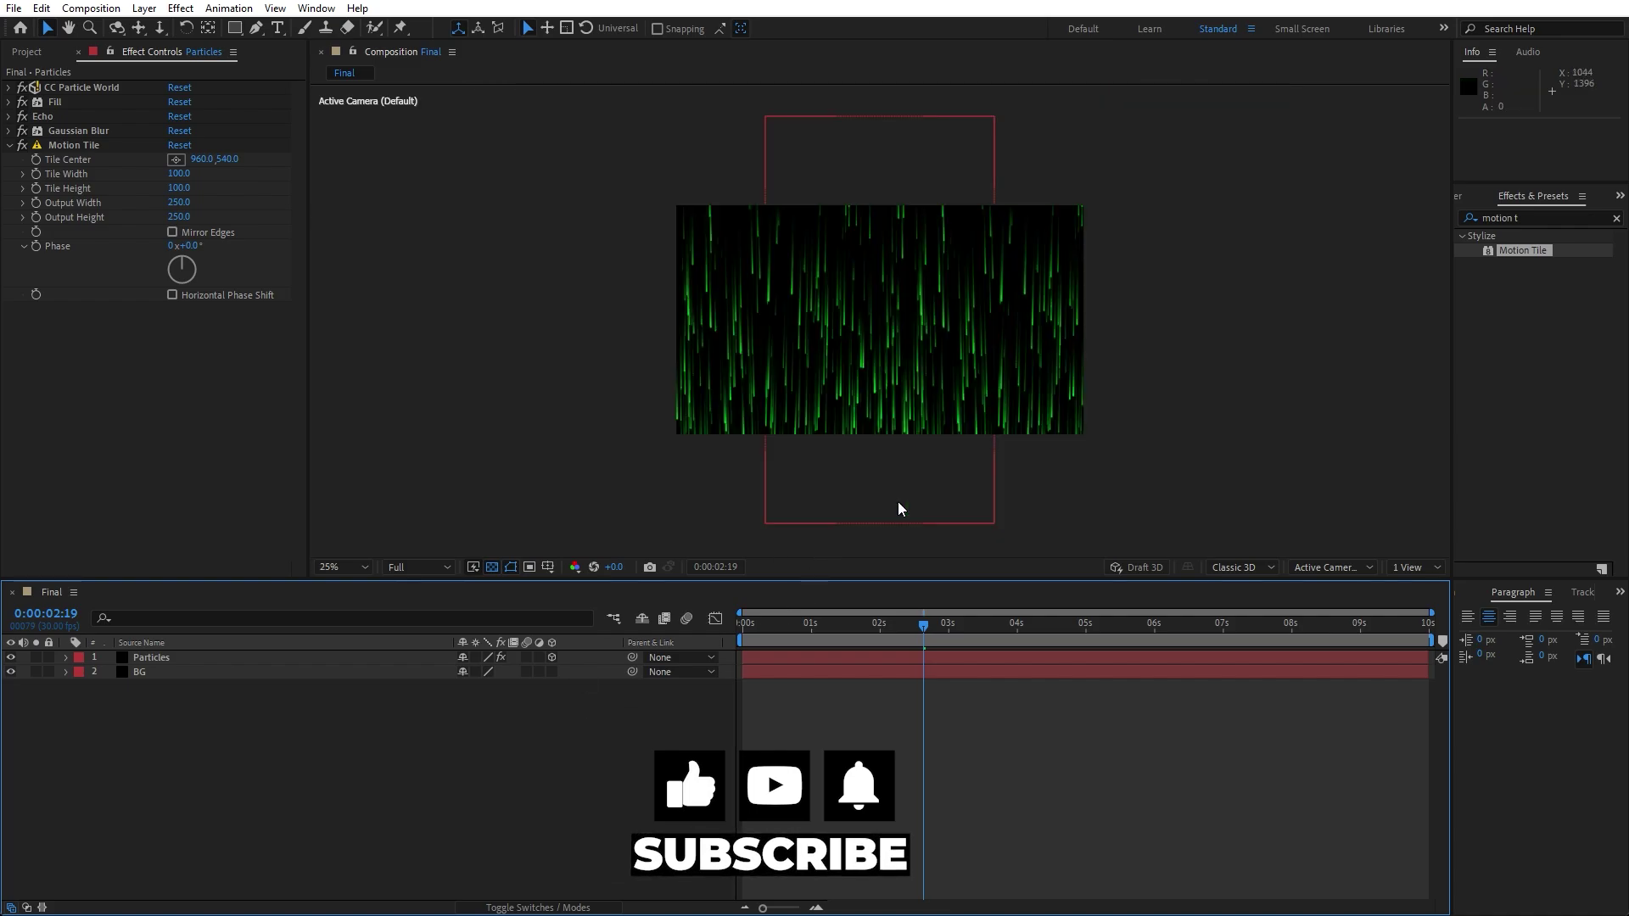
click(171, 658)
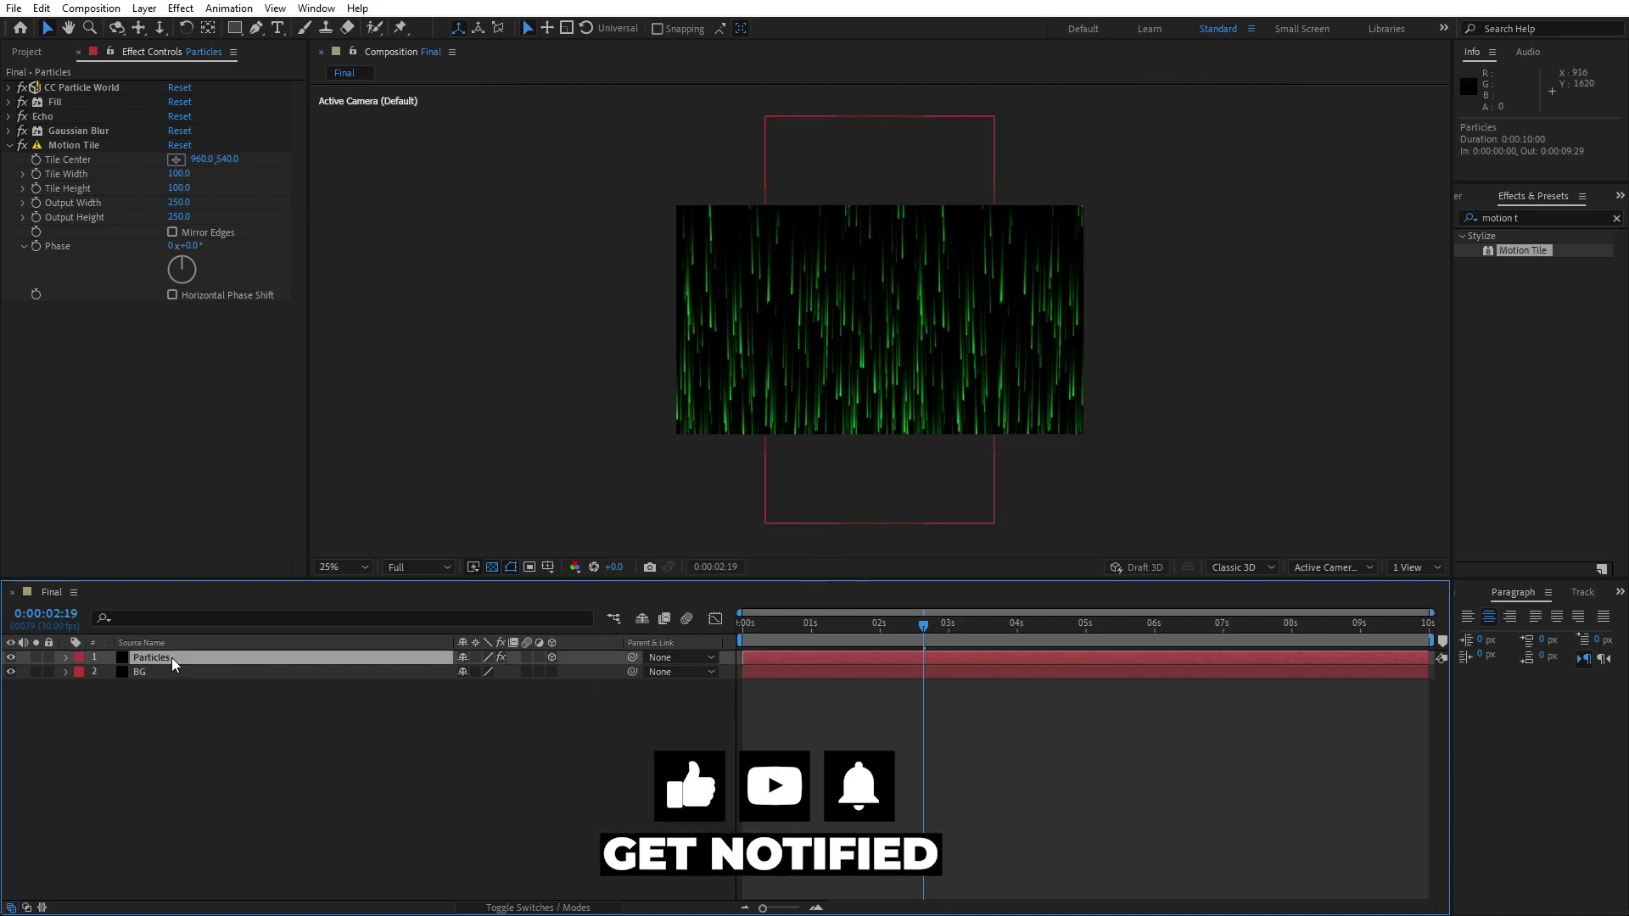
key(p)
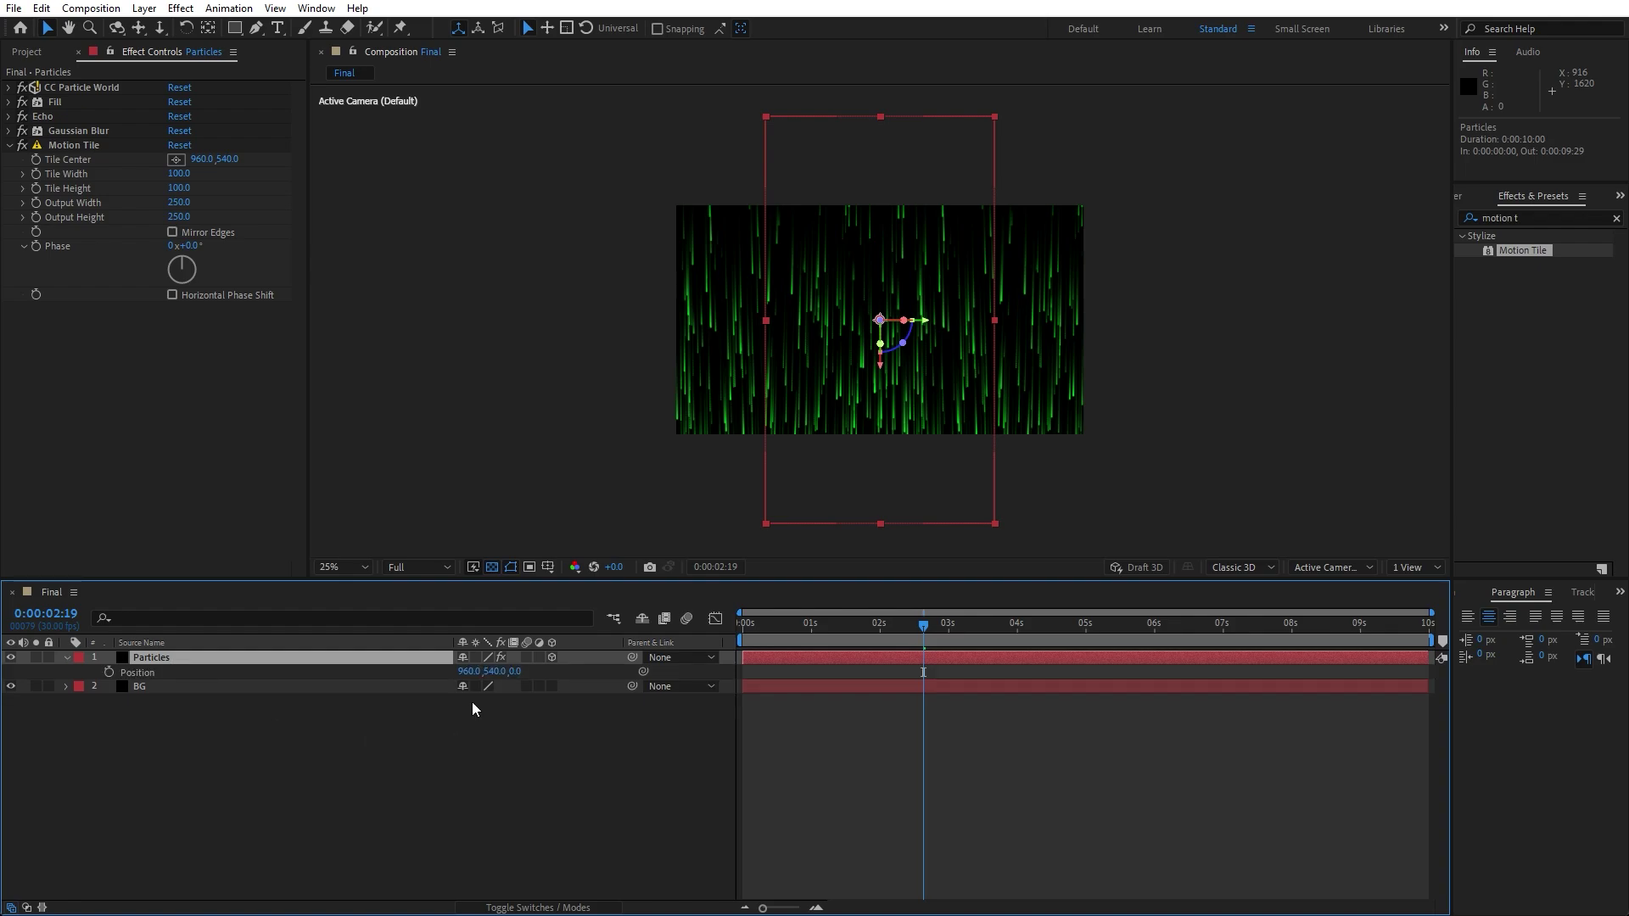
drag(500, 672, 266, 651)
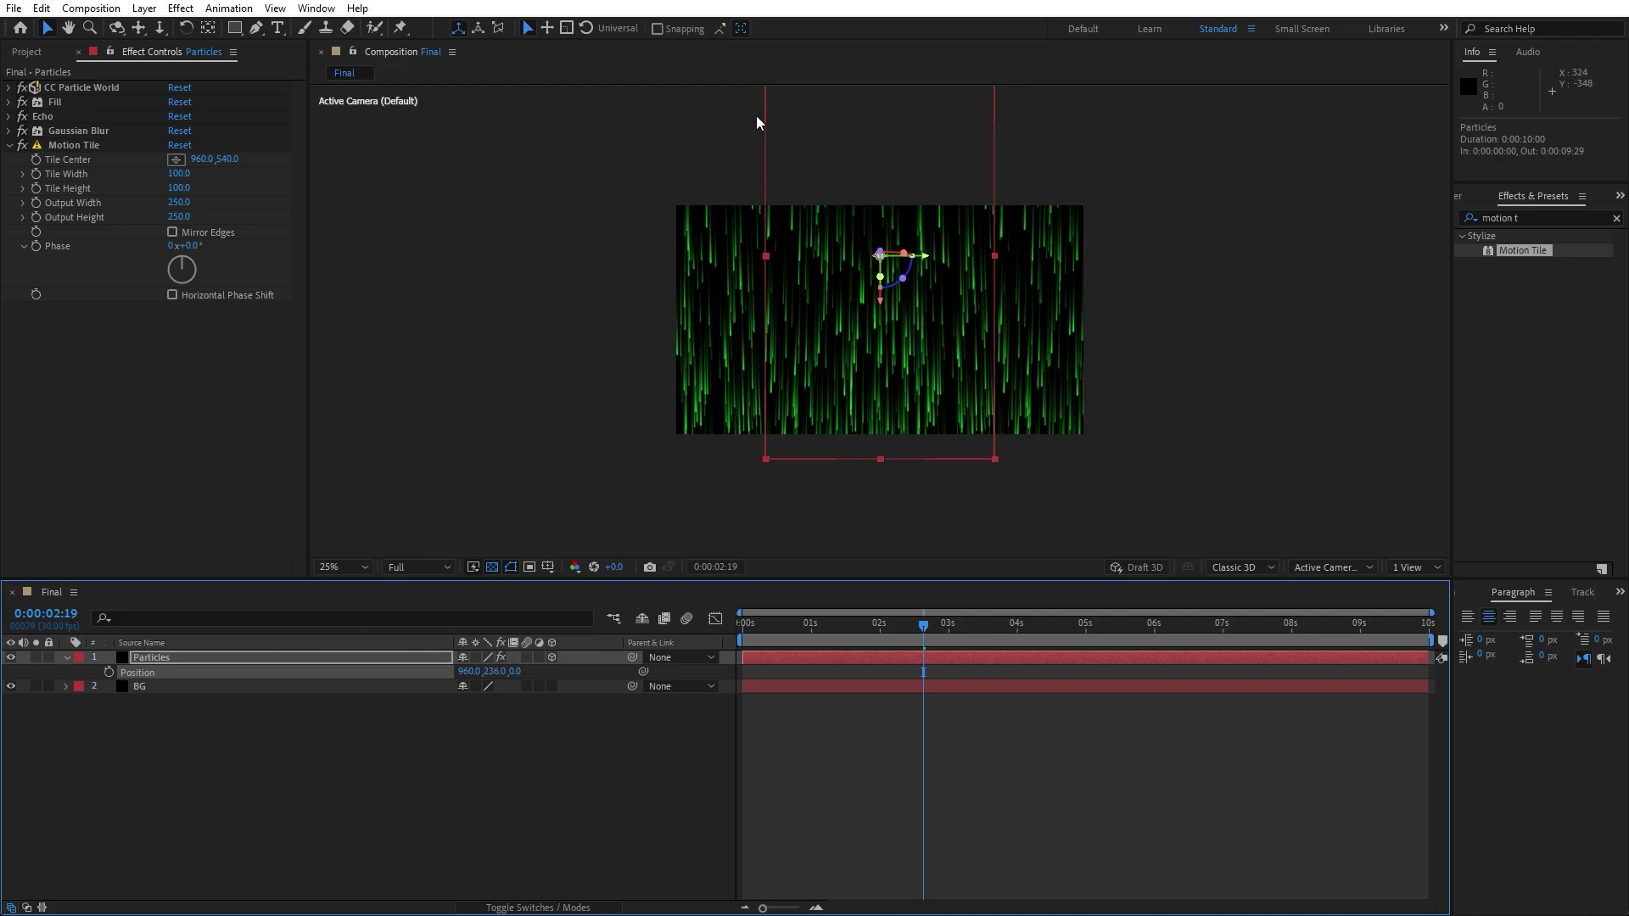
click(511, 569)
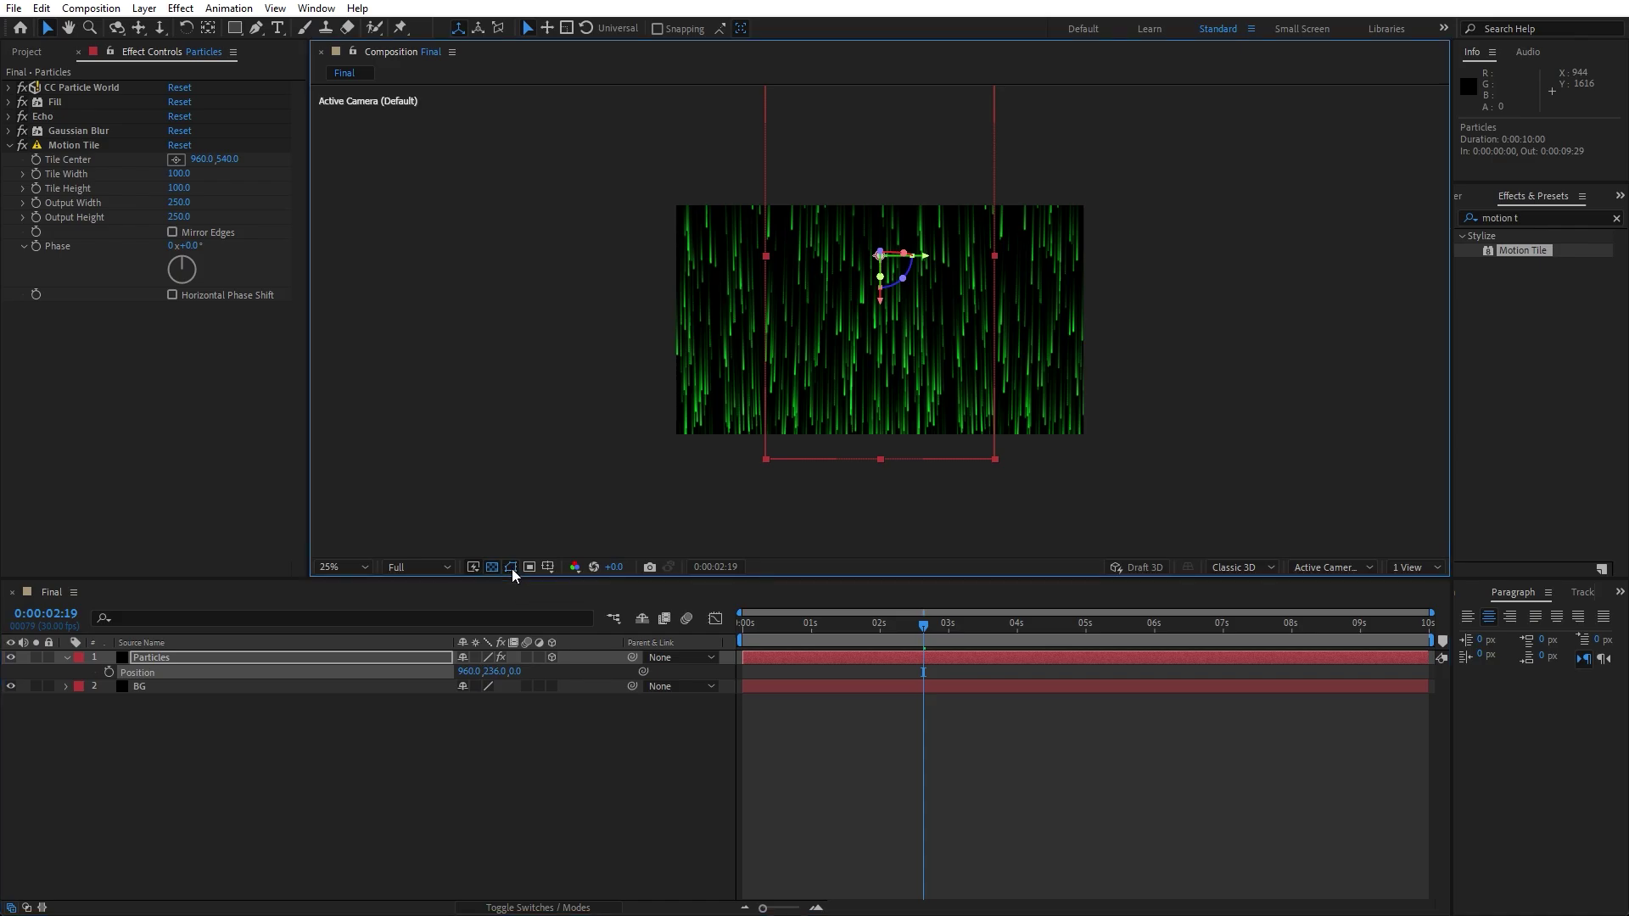
click(725, 640)
key(space)
Shift Particles to start at -0:00:02:08, extend it to the comp end, and preview.
click(68, 659)
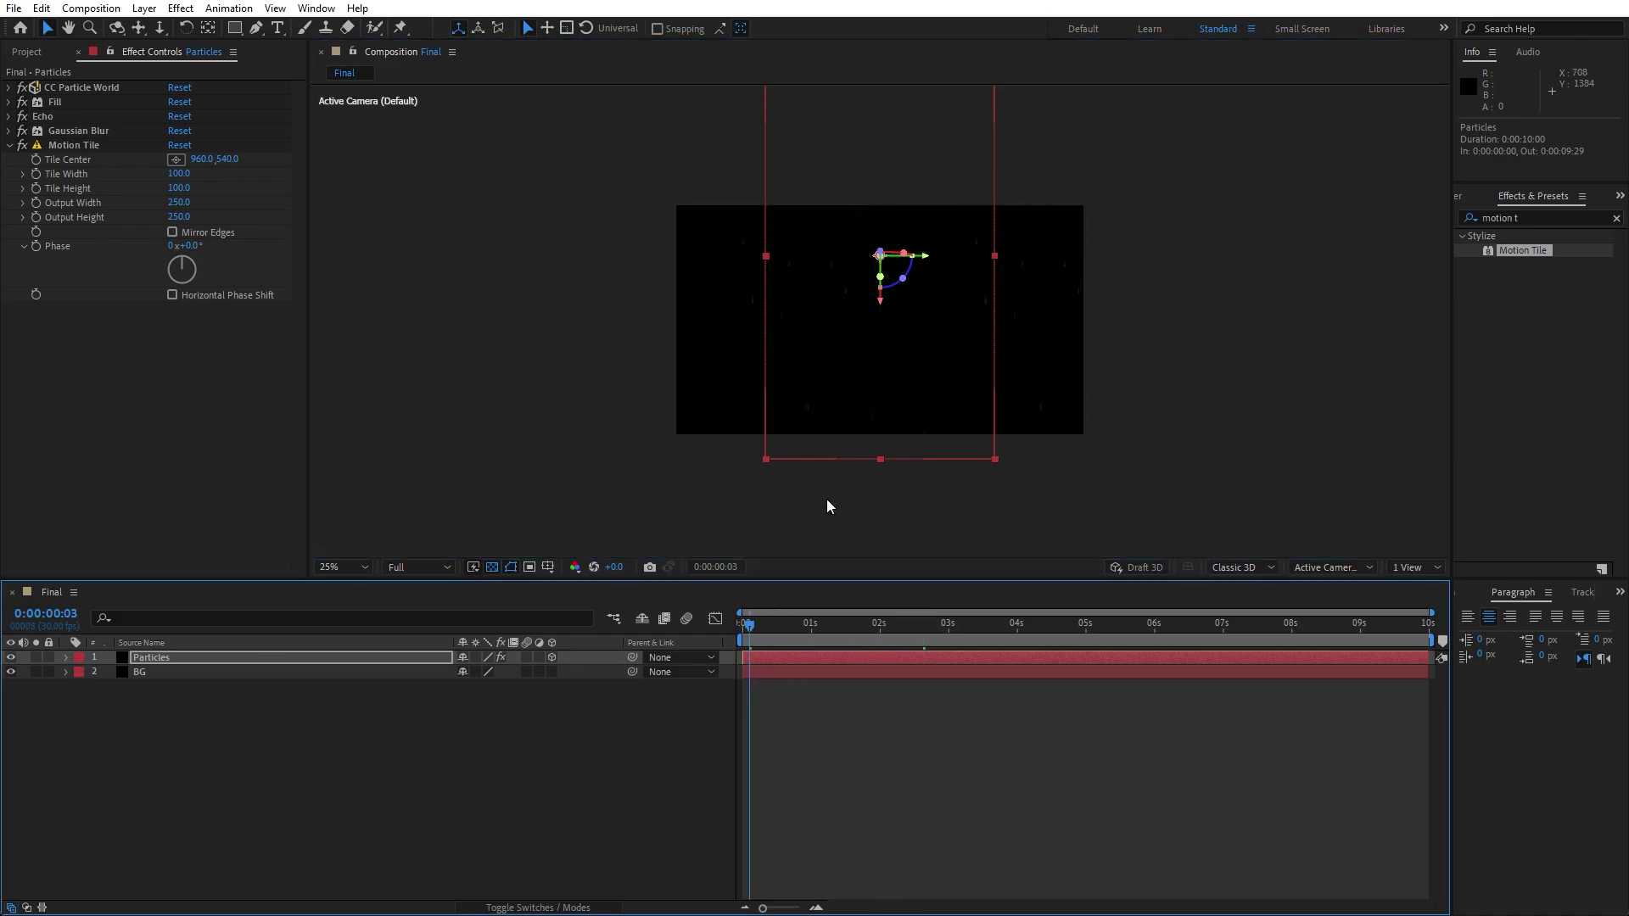
key(period)
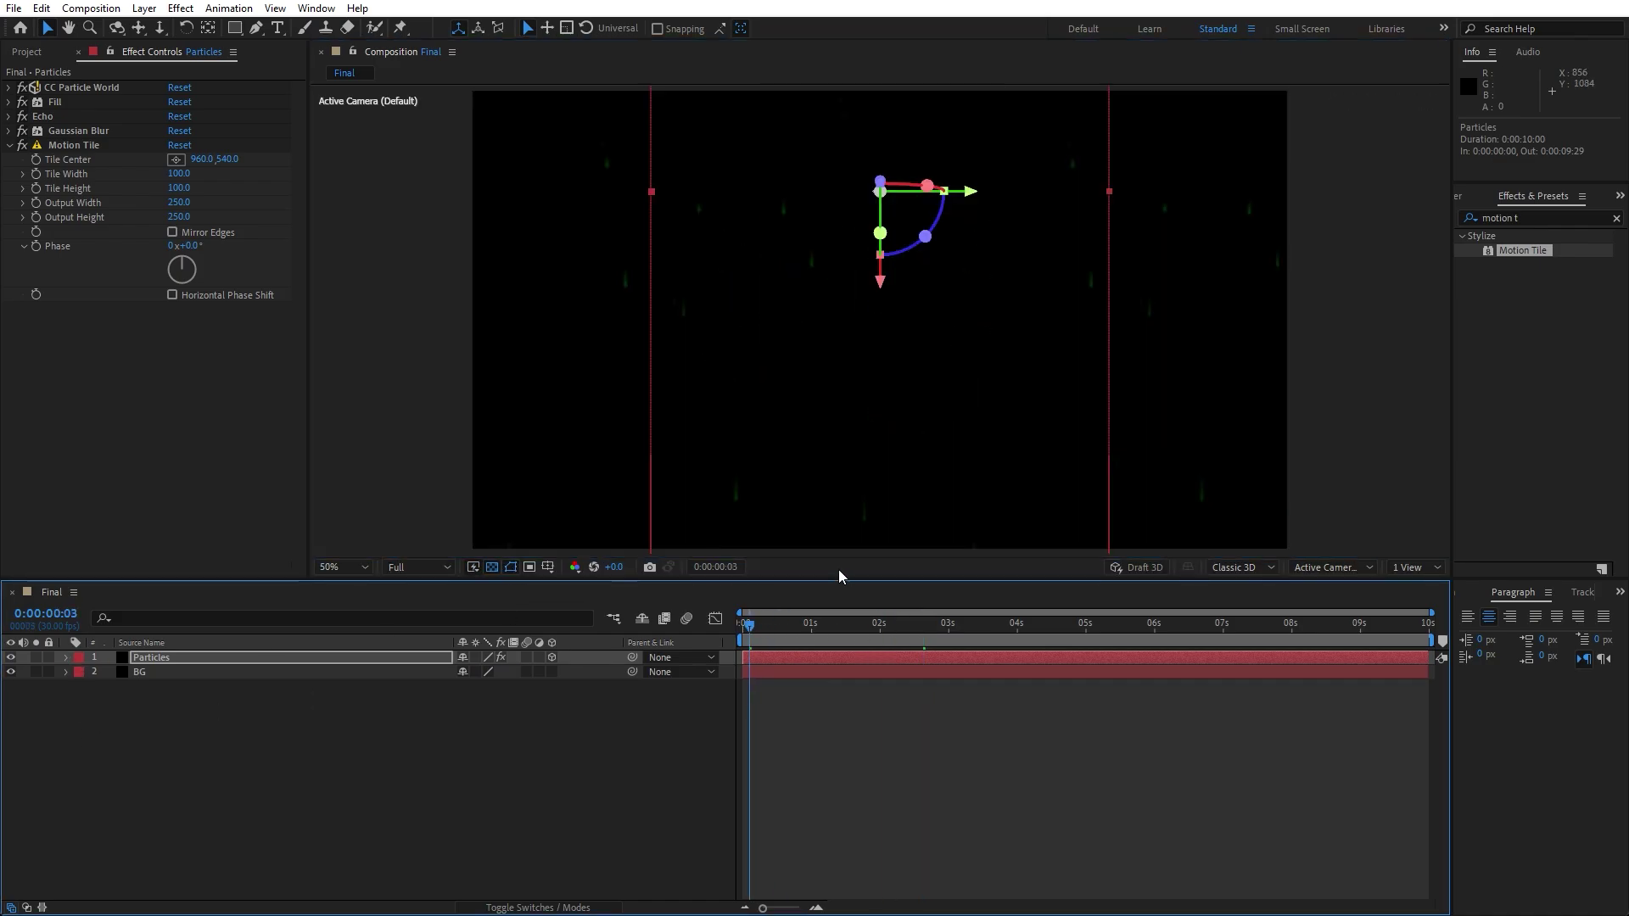
click(163, 666)
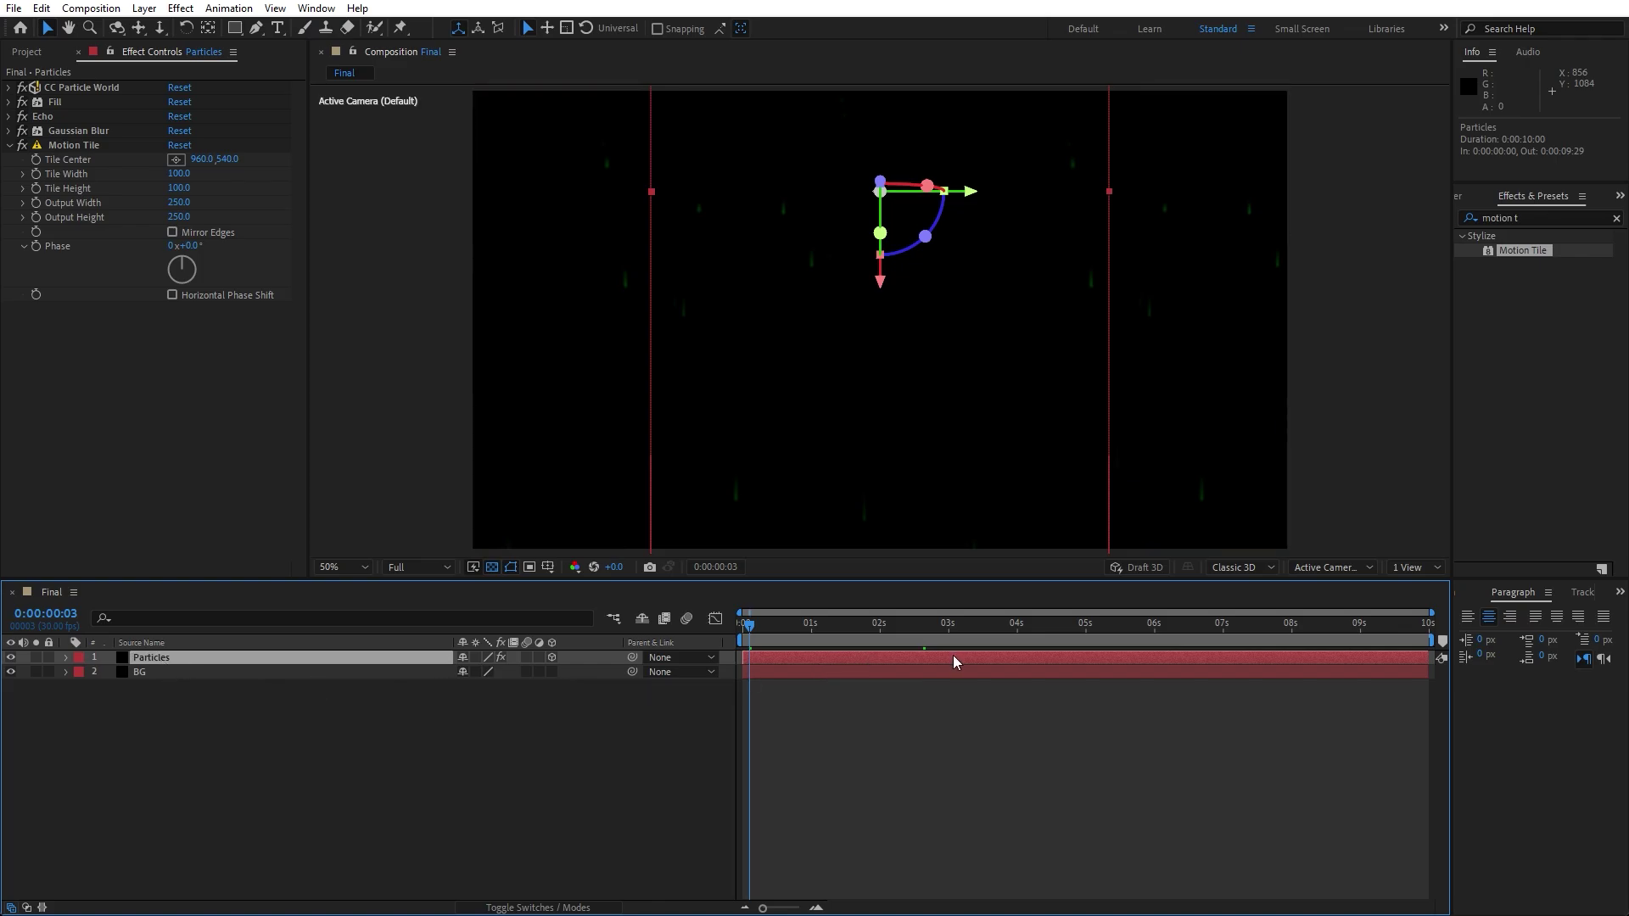
drag(953, 655, 797, 655)
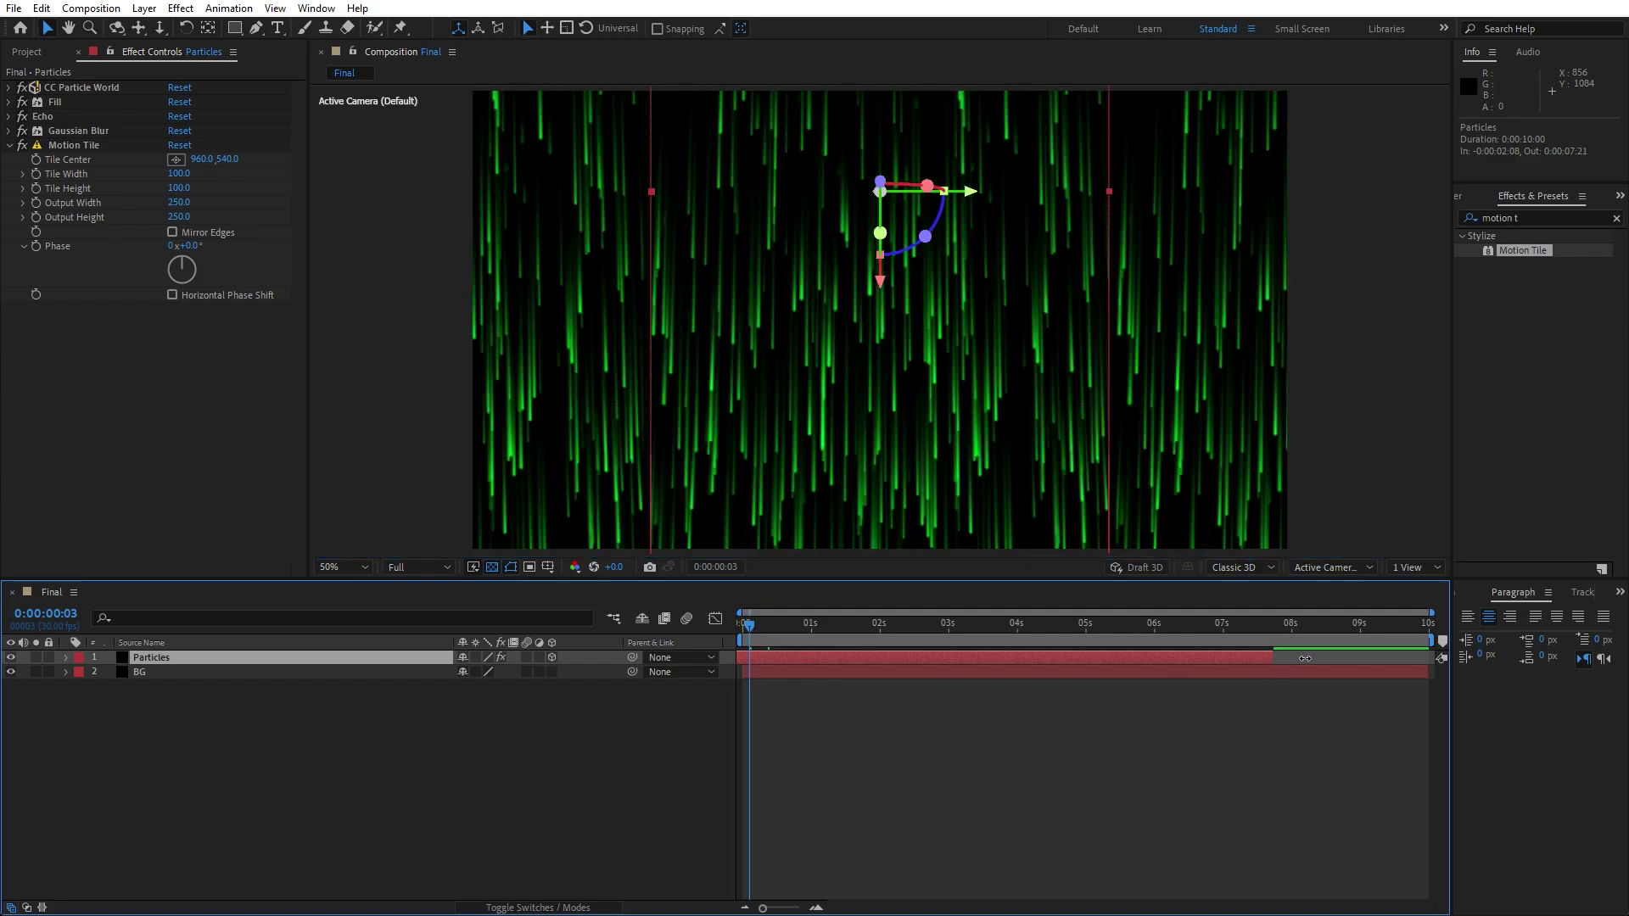
drag(1305, 659, 1434, 658)
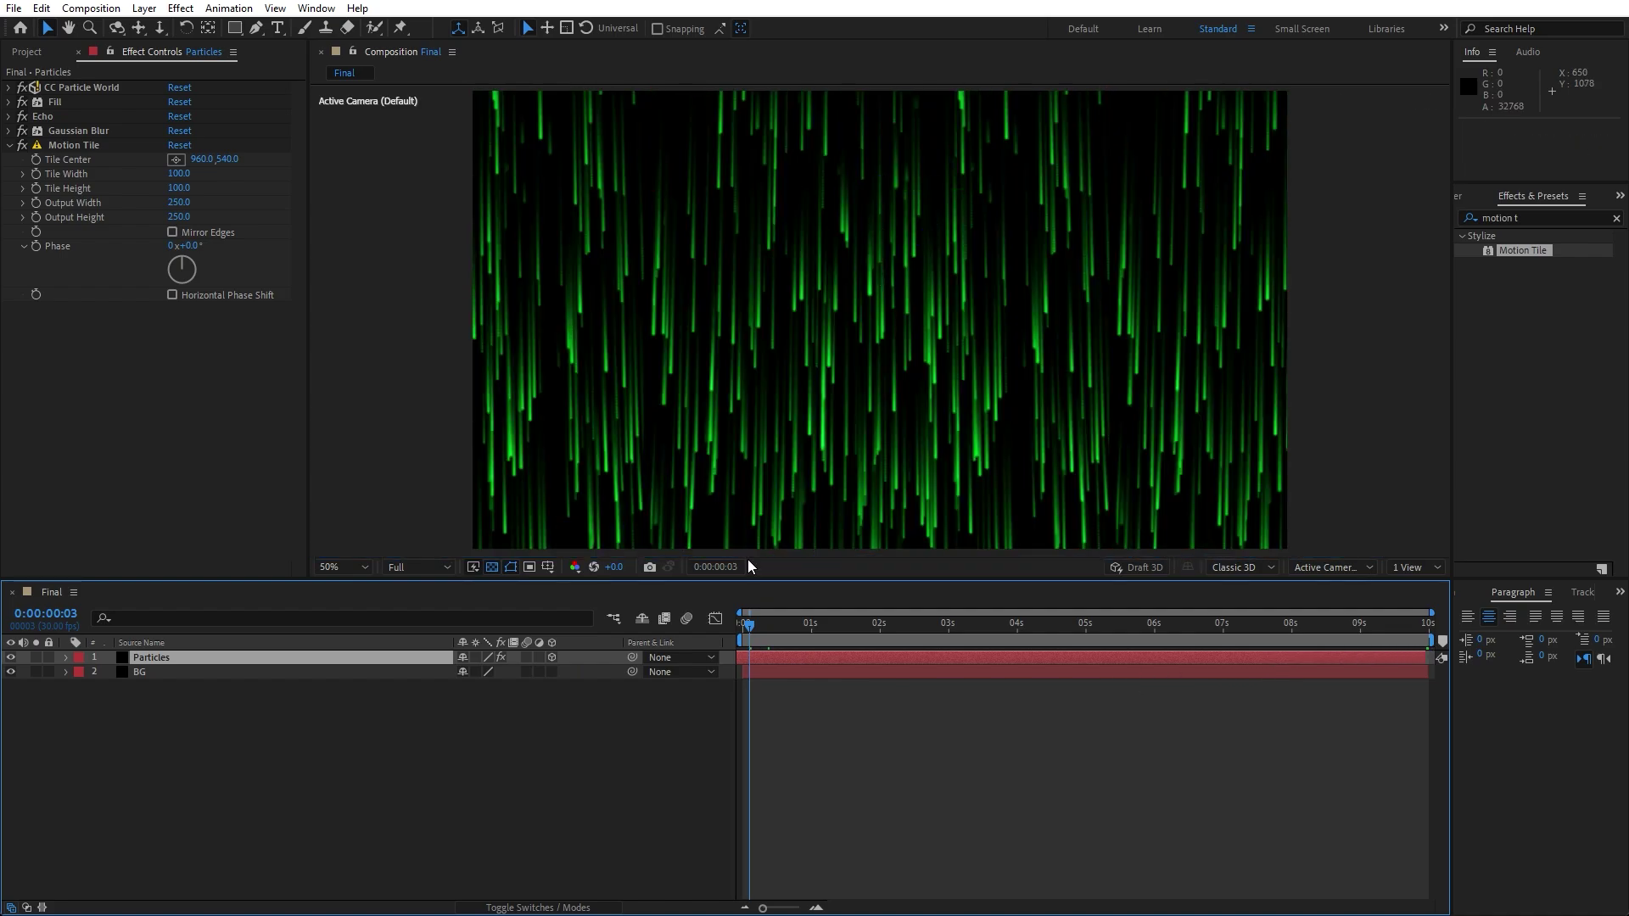
key(space)
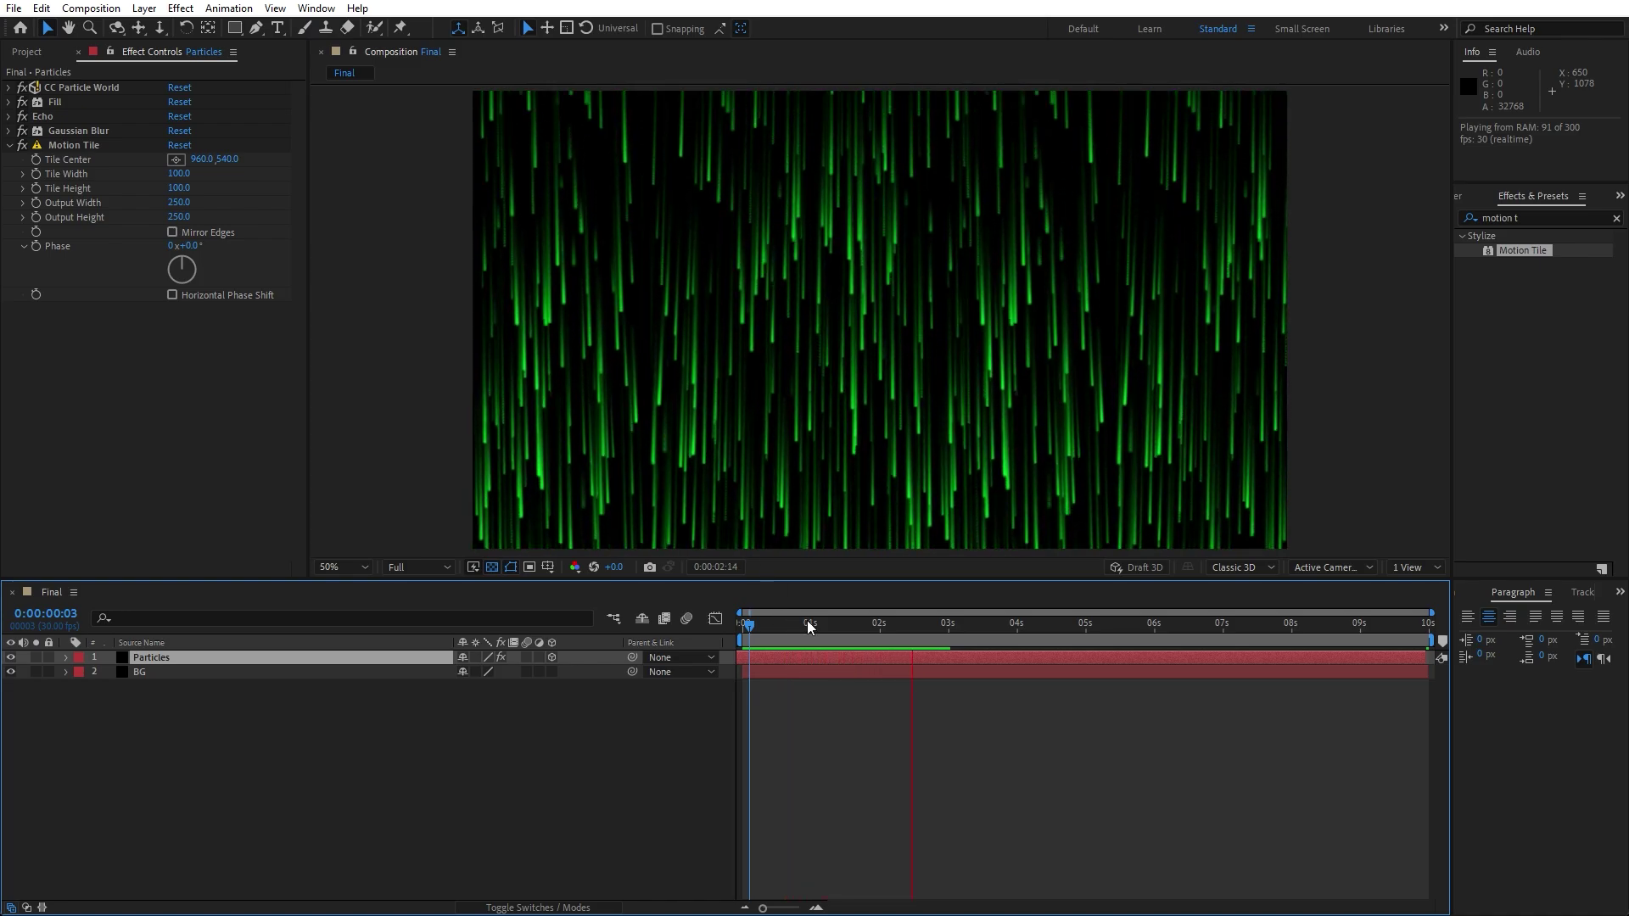
click(807, 625)
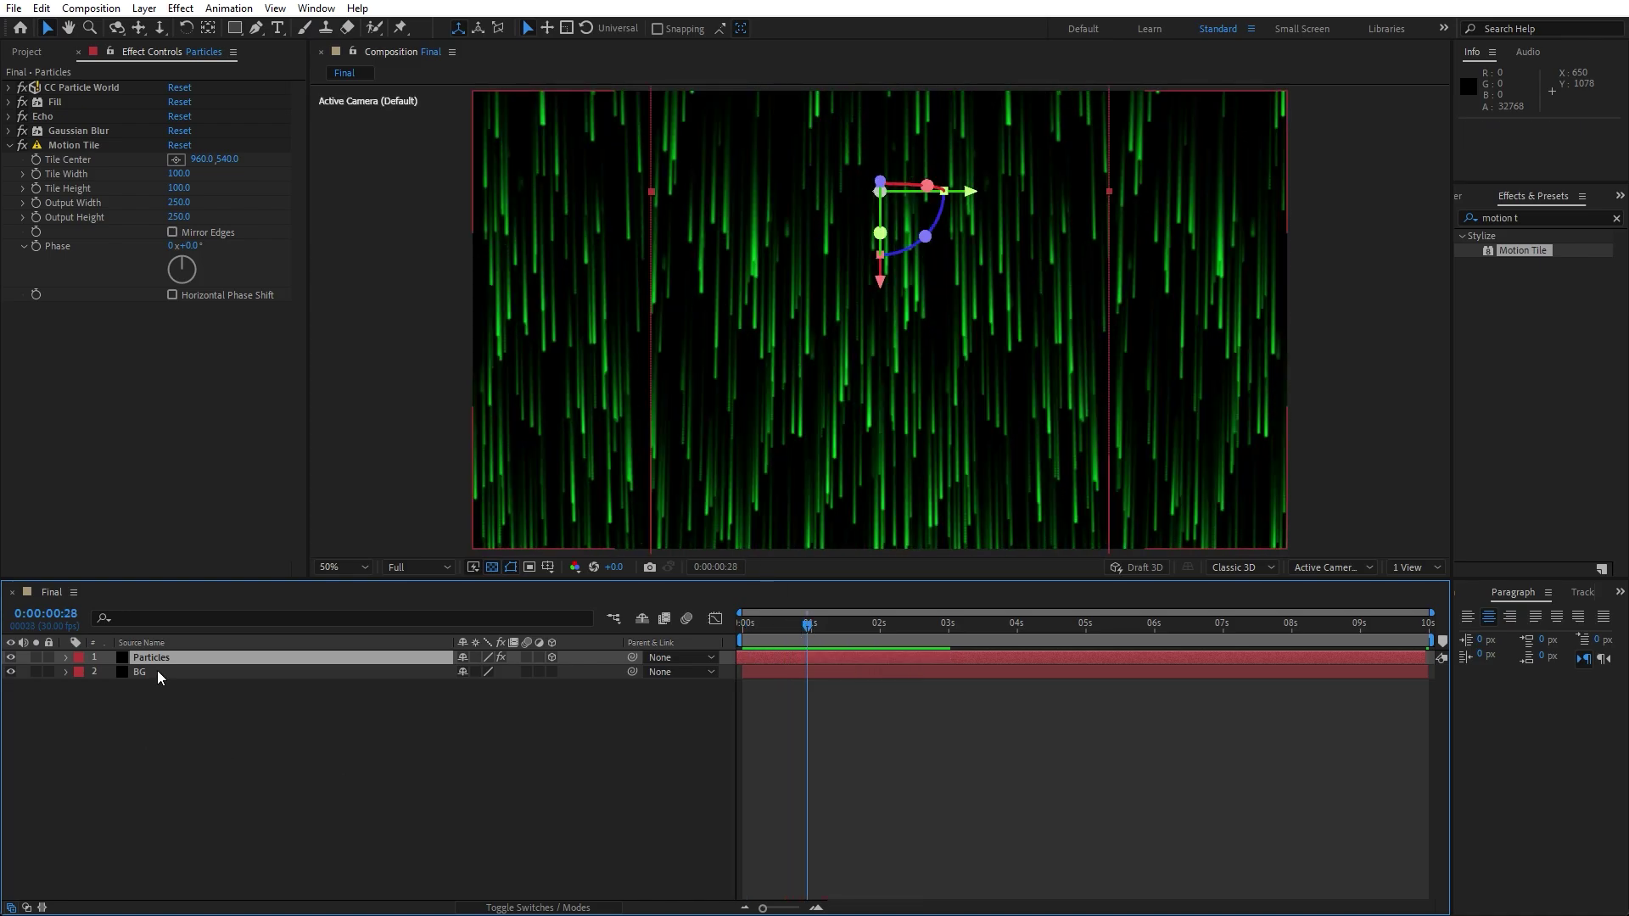
Duplicate the Particles layer and apply Find Edges to the top copy.
key(ctrl+d)
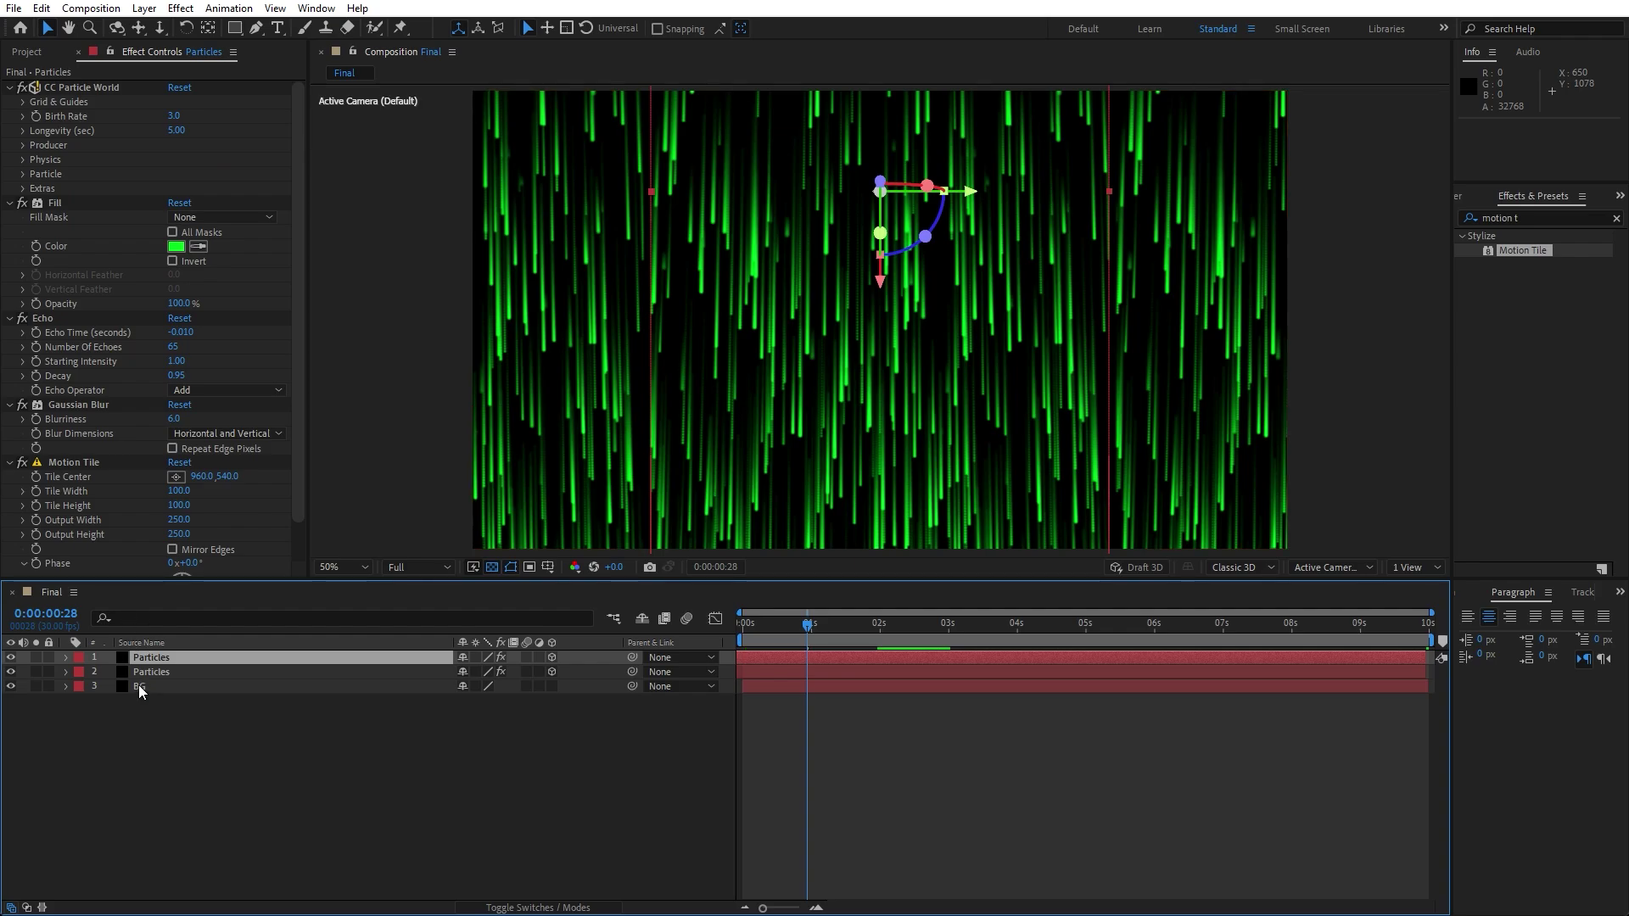
click(11, 87)
click(9, 103)
click(10, 117)
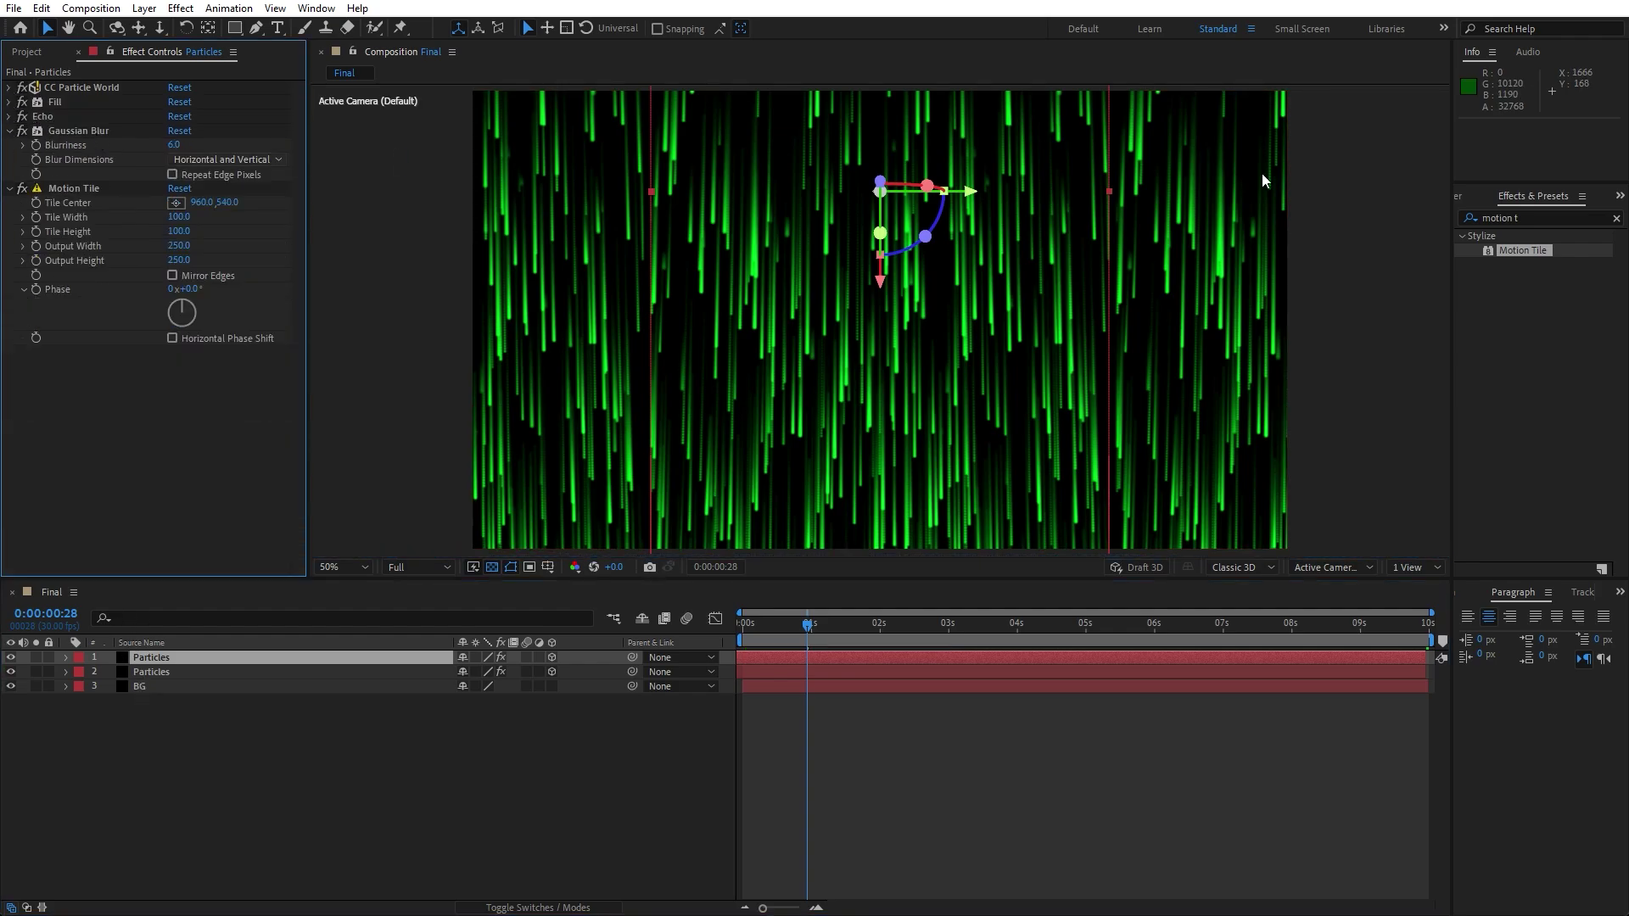
key(ctrl+5)
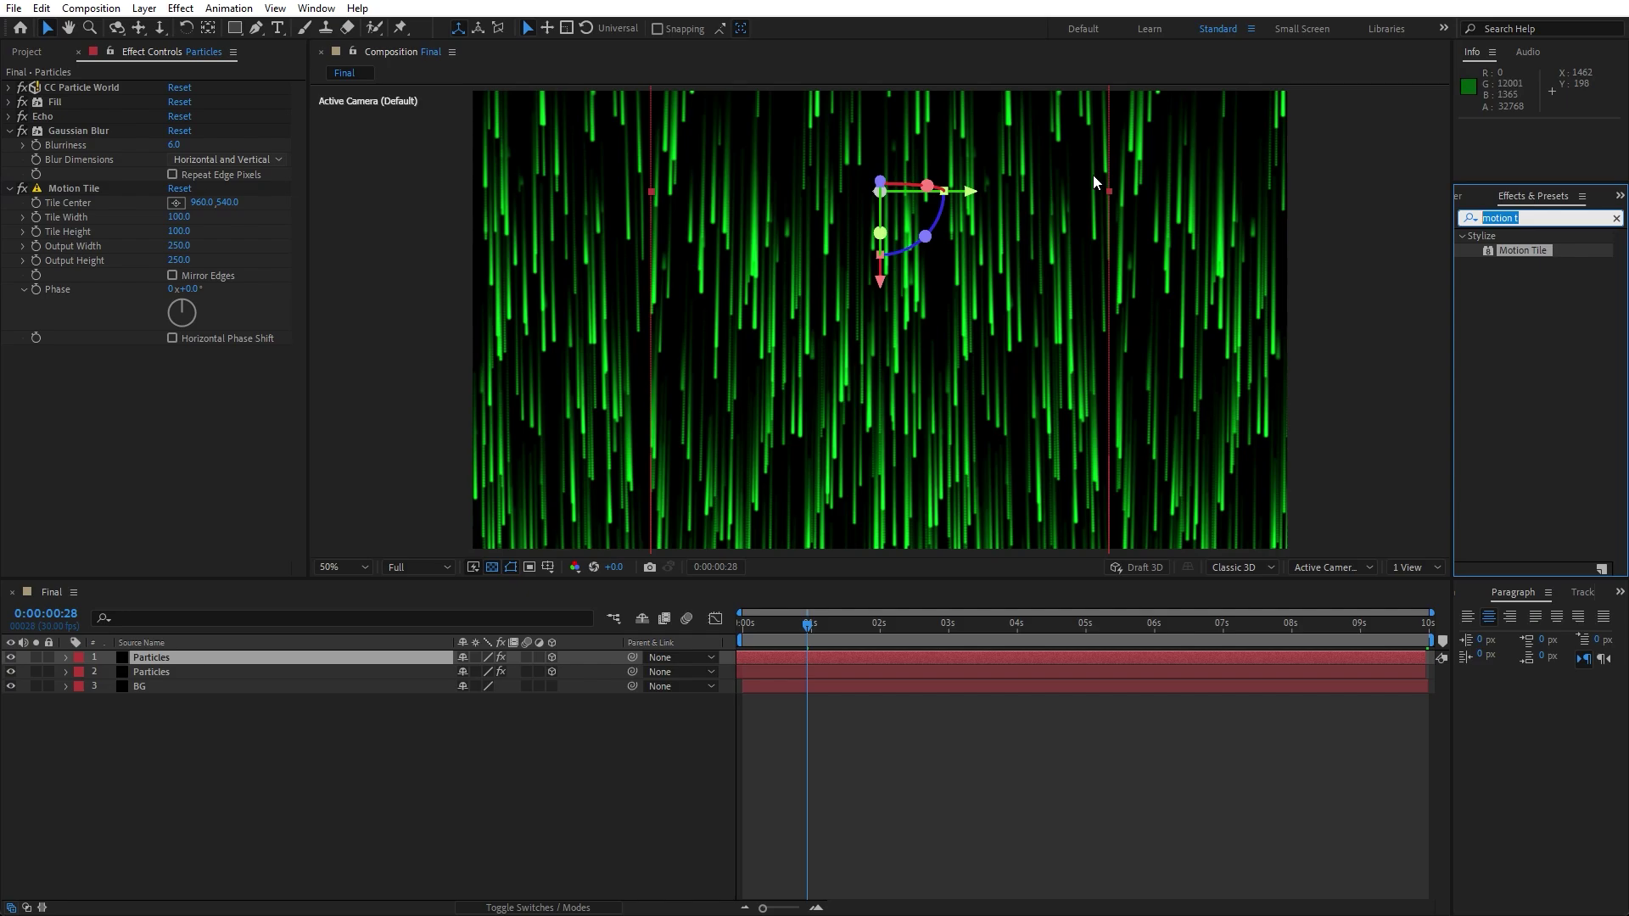
text(find e)
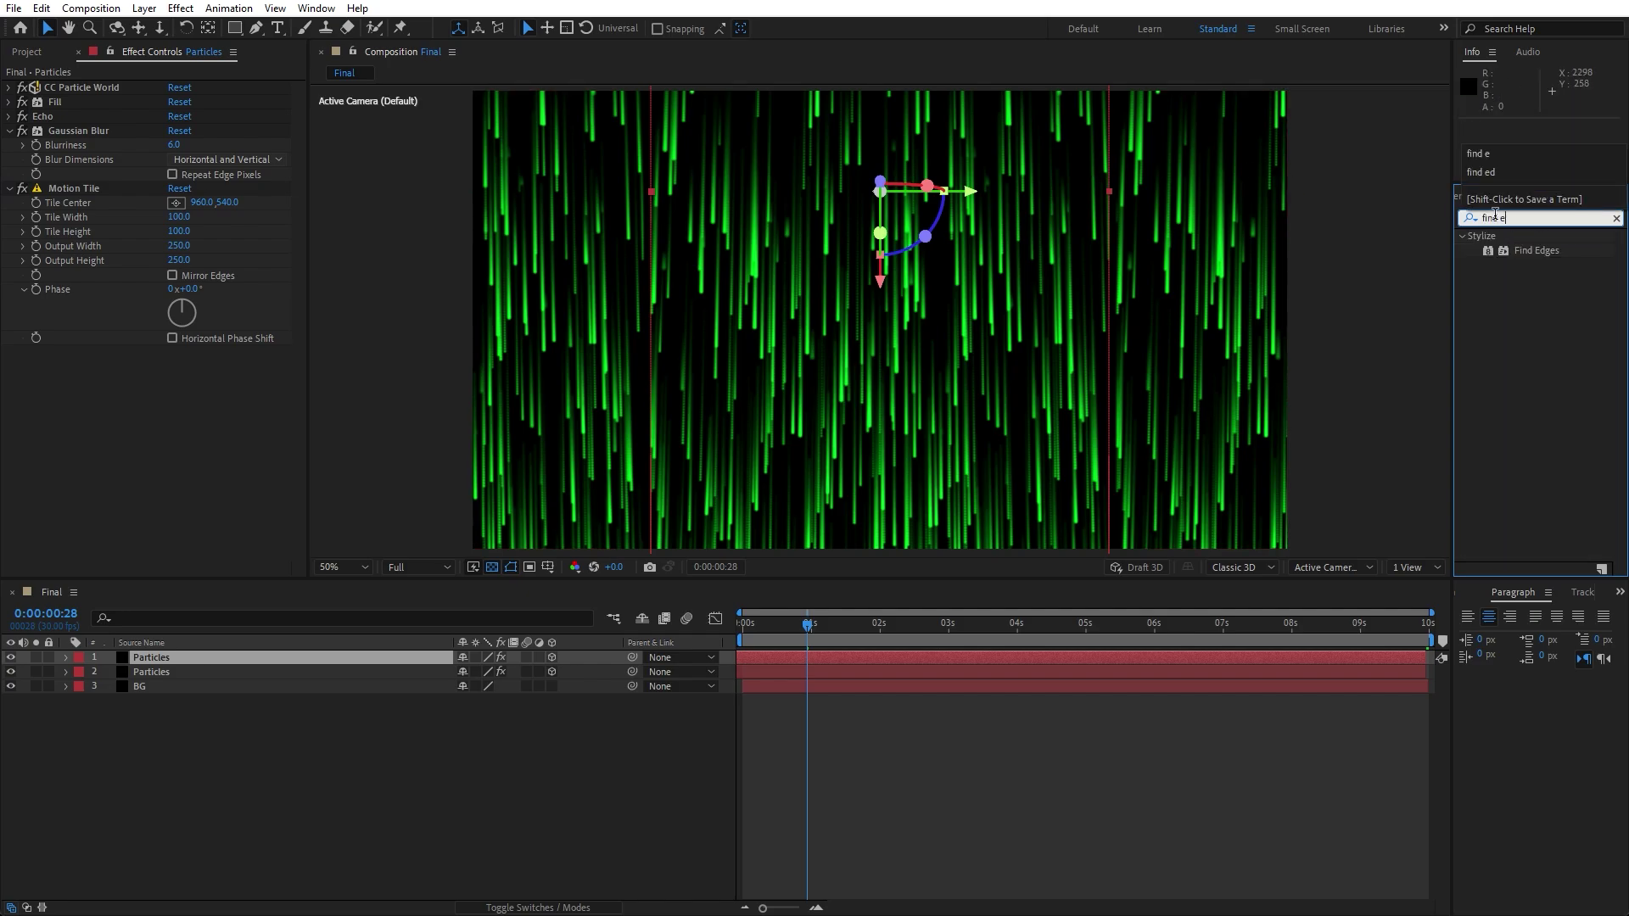
drag(1519, 251, 175, 660)
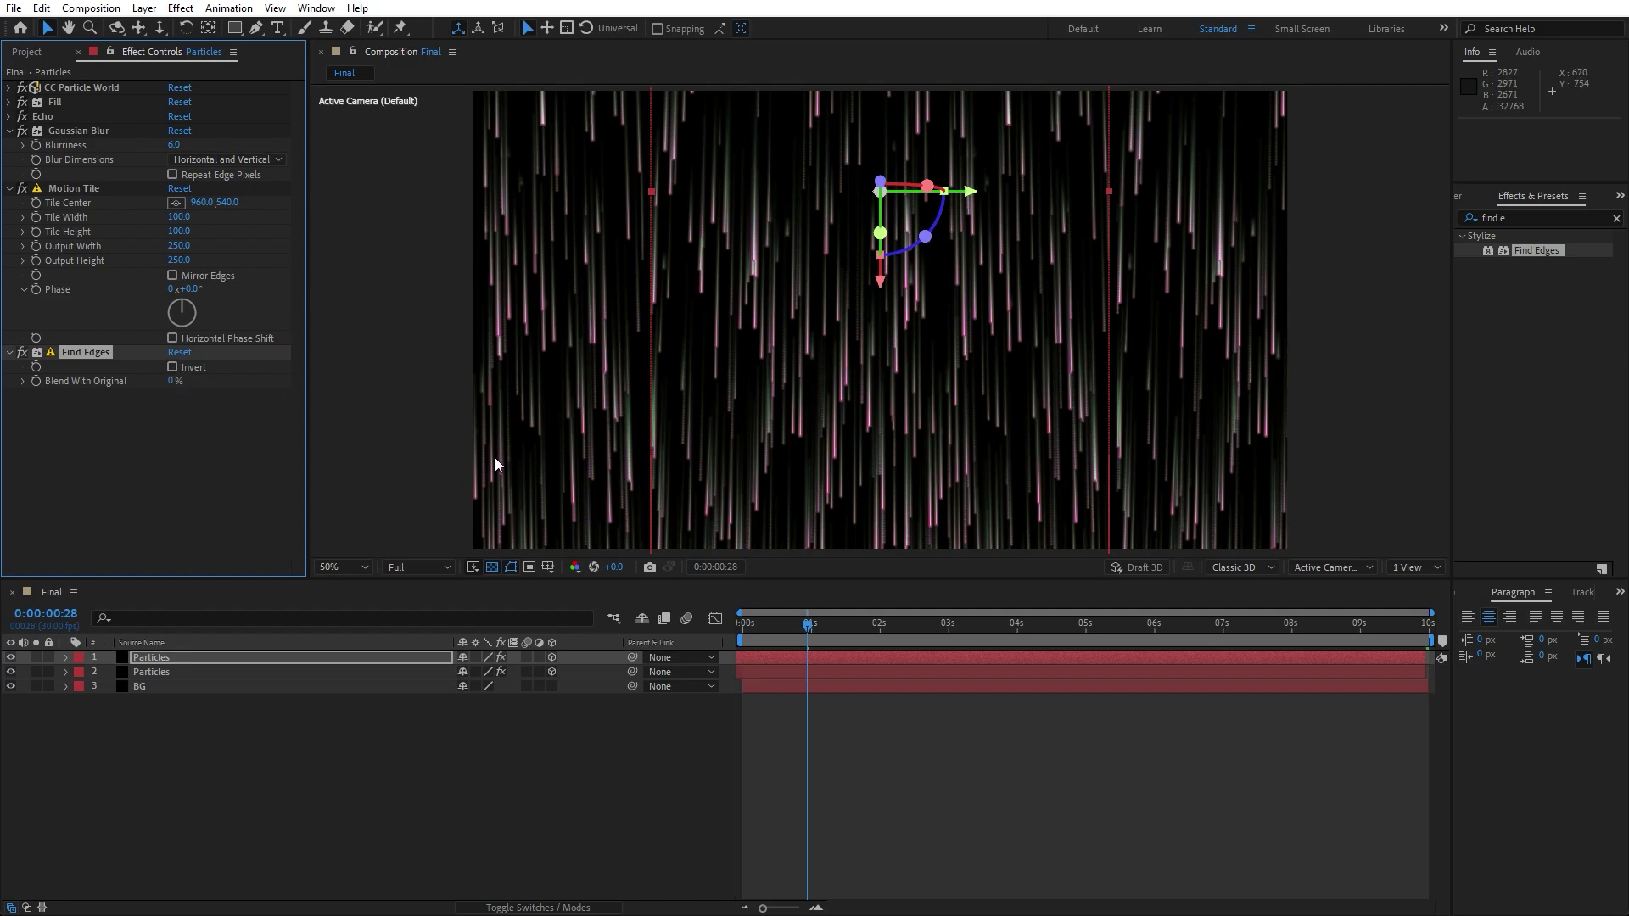
Invert Find Edges and set the top layer's blend mode to Overlay.
click(173, 367)
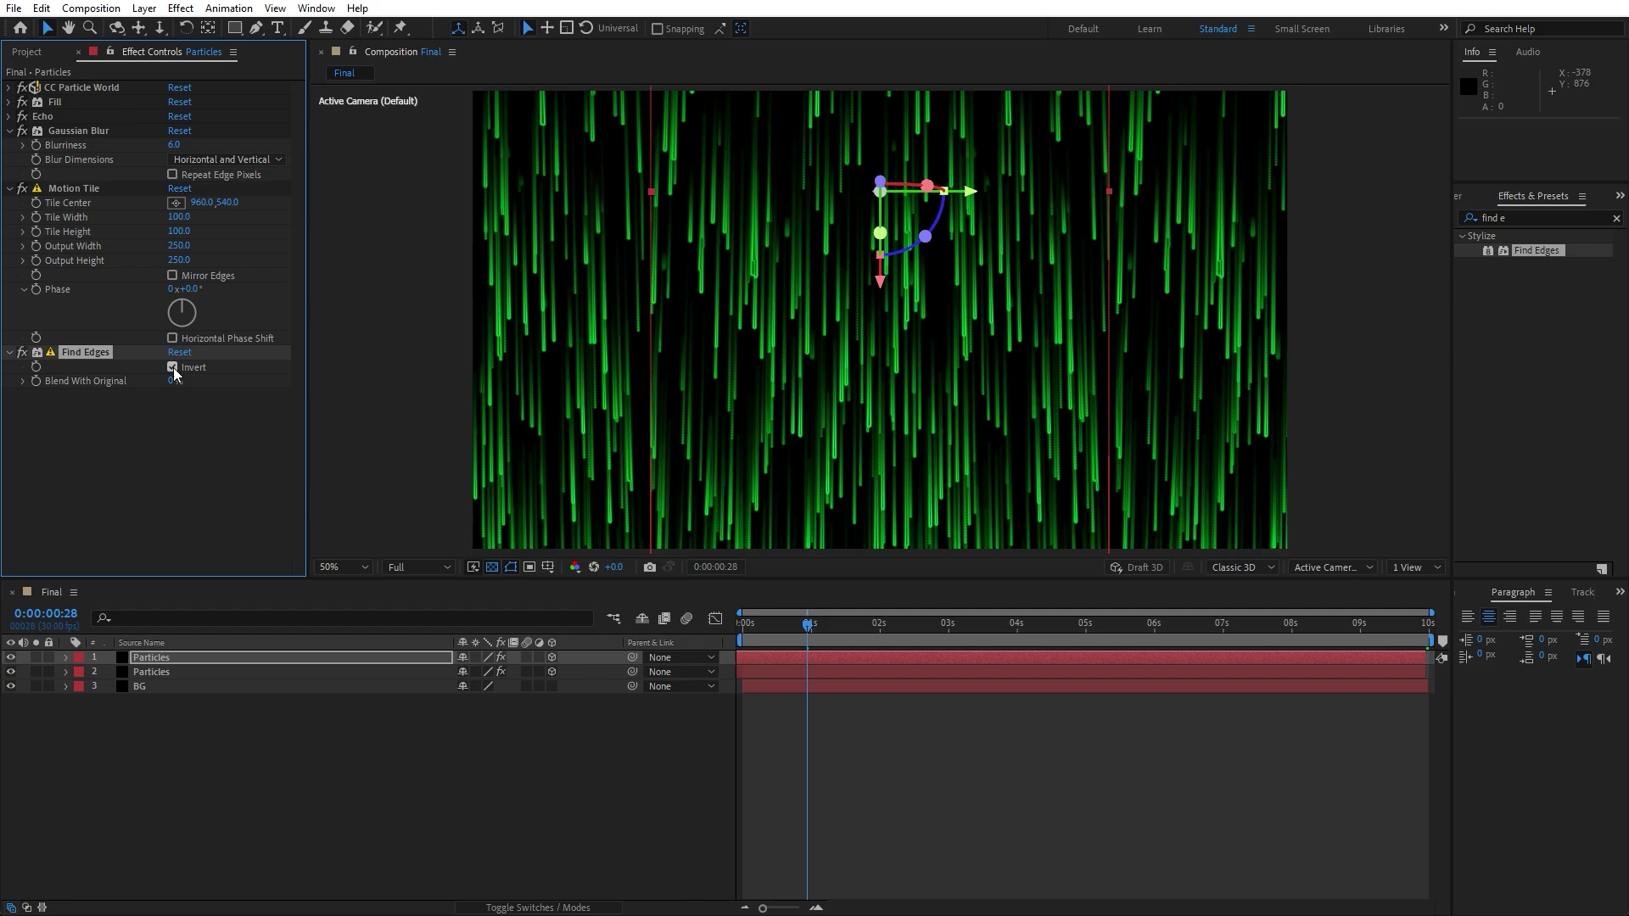
click(10, 658)
click(10, 657)
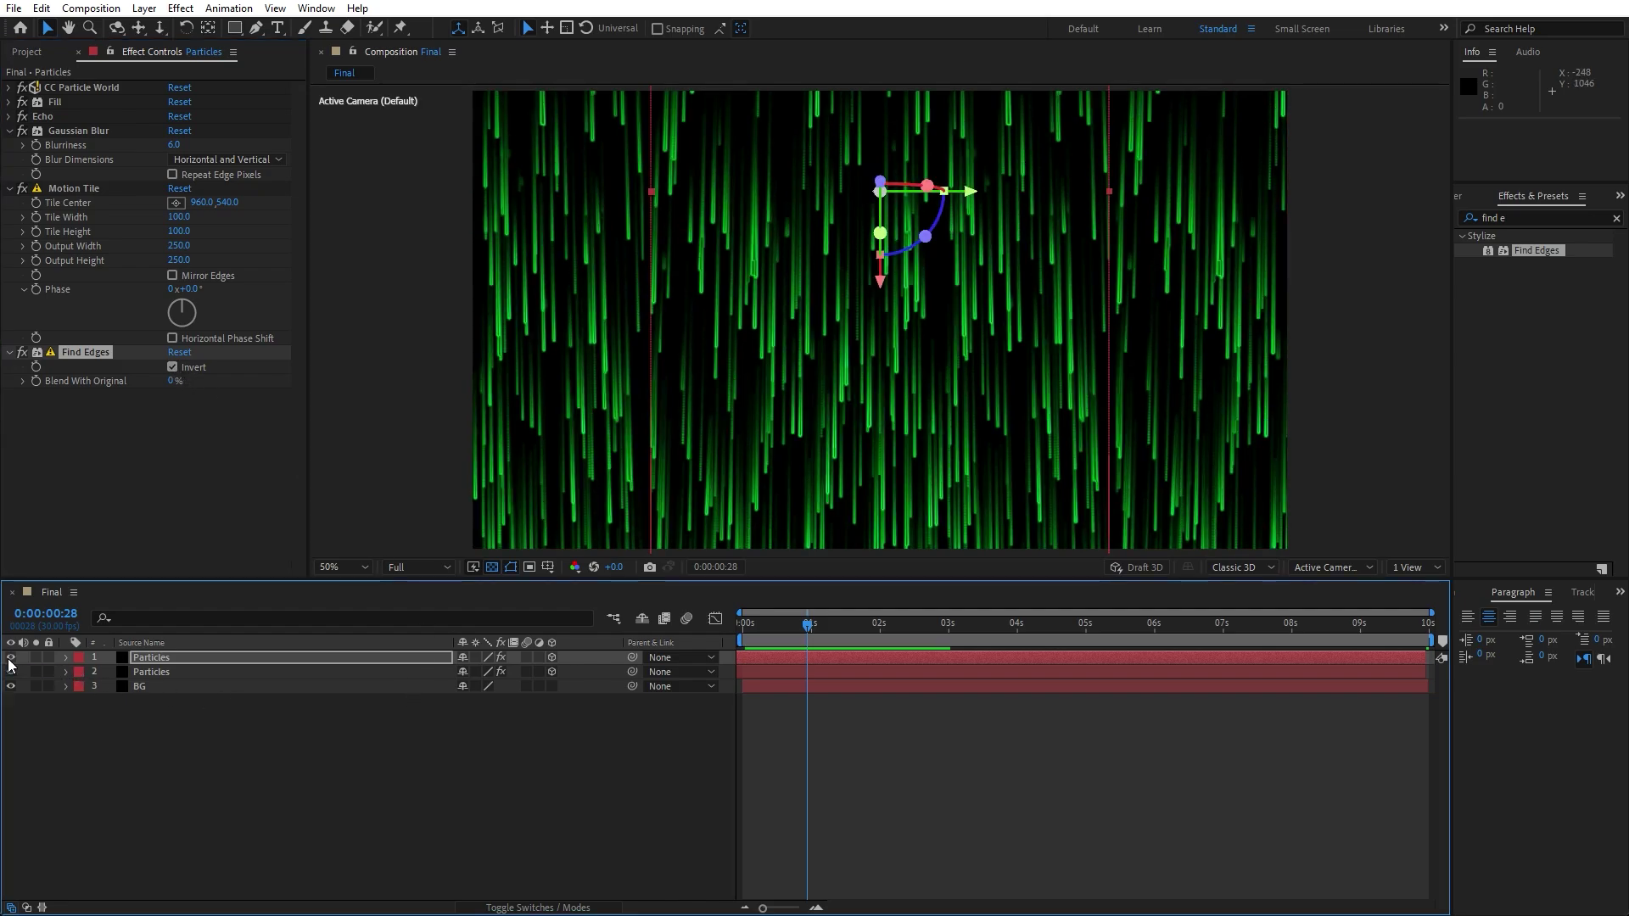
click(538, 908)
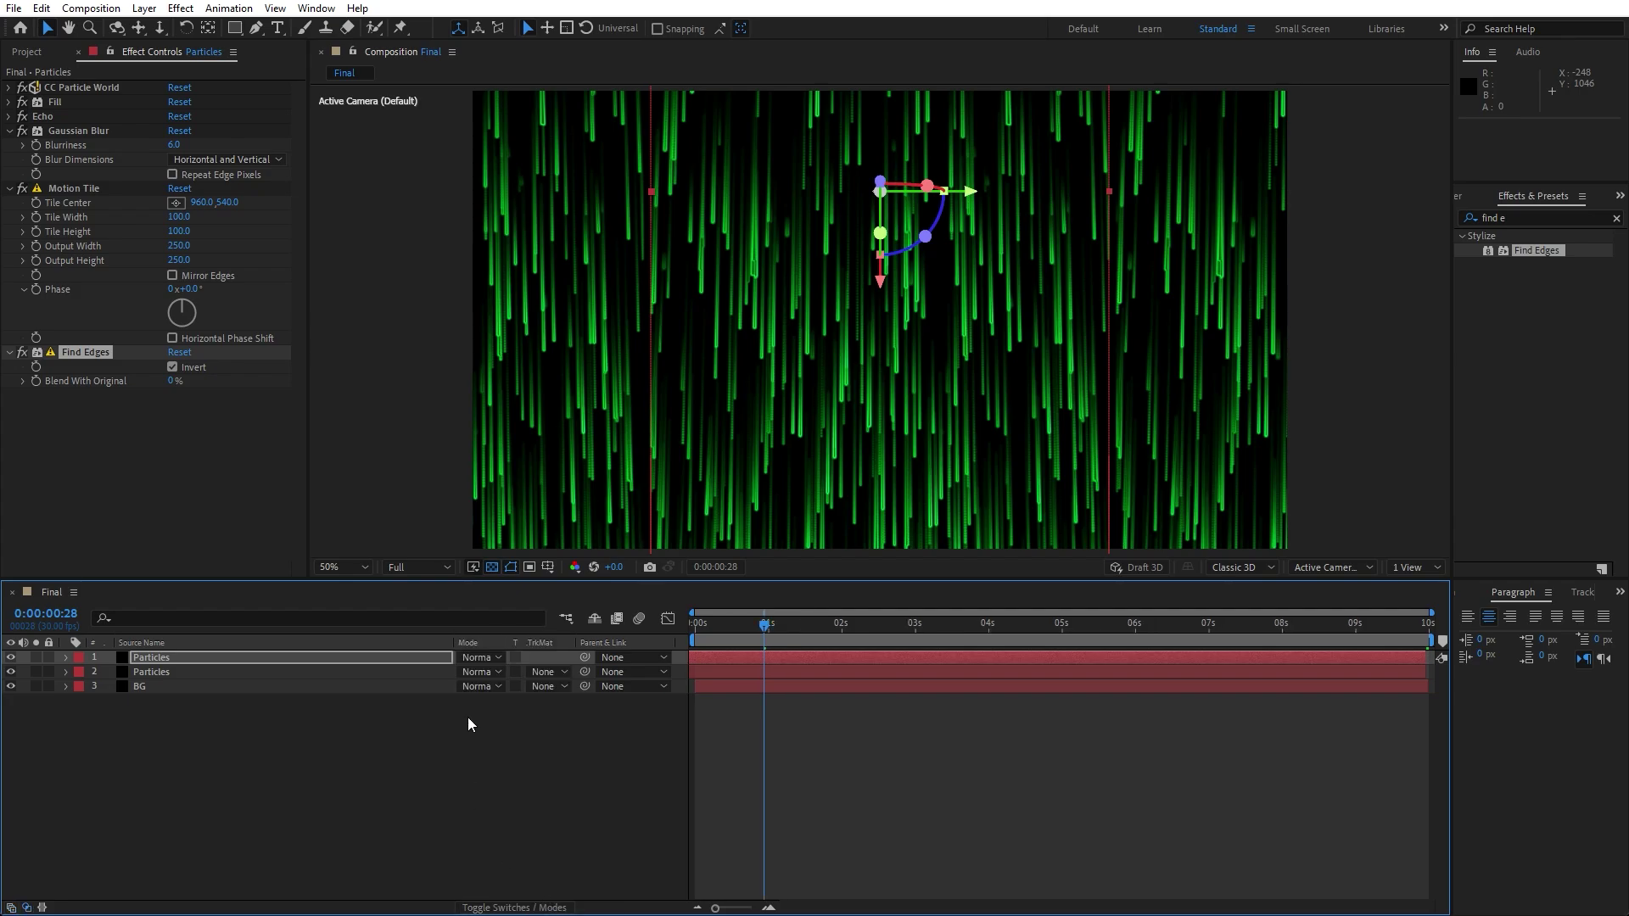
click(480, 658)
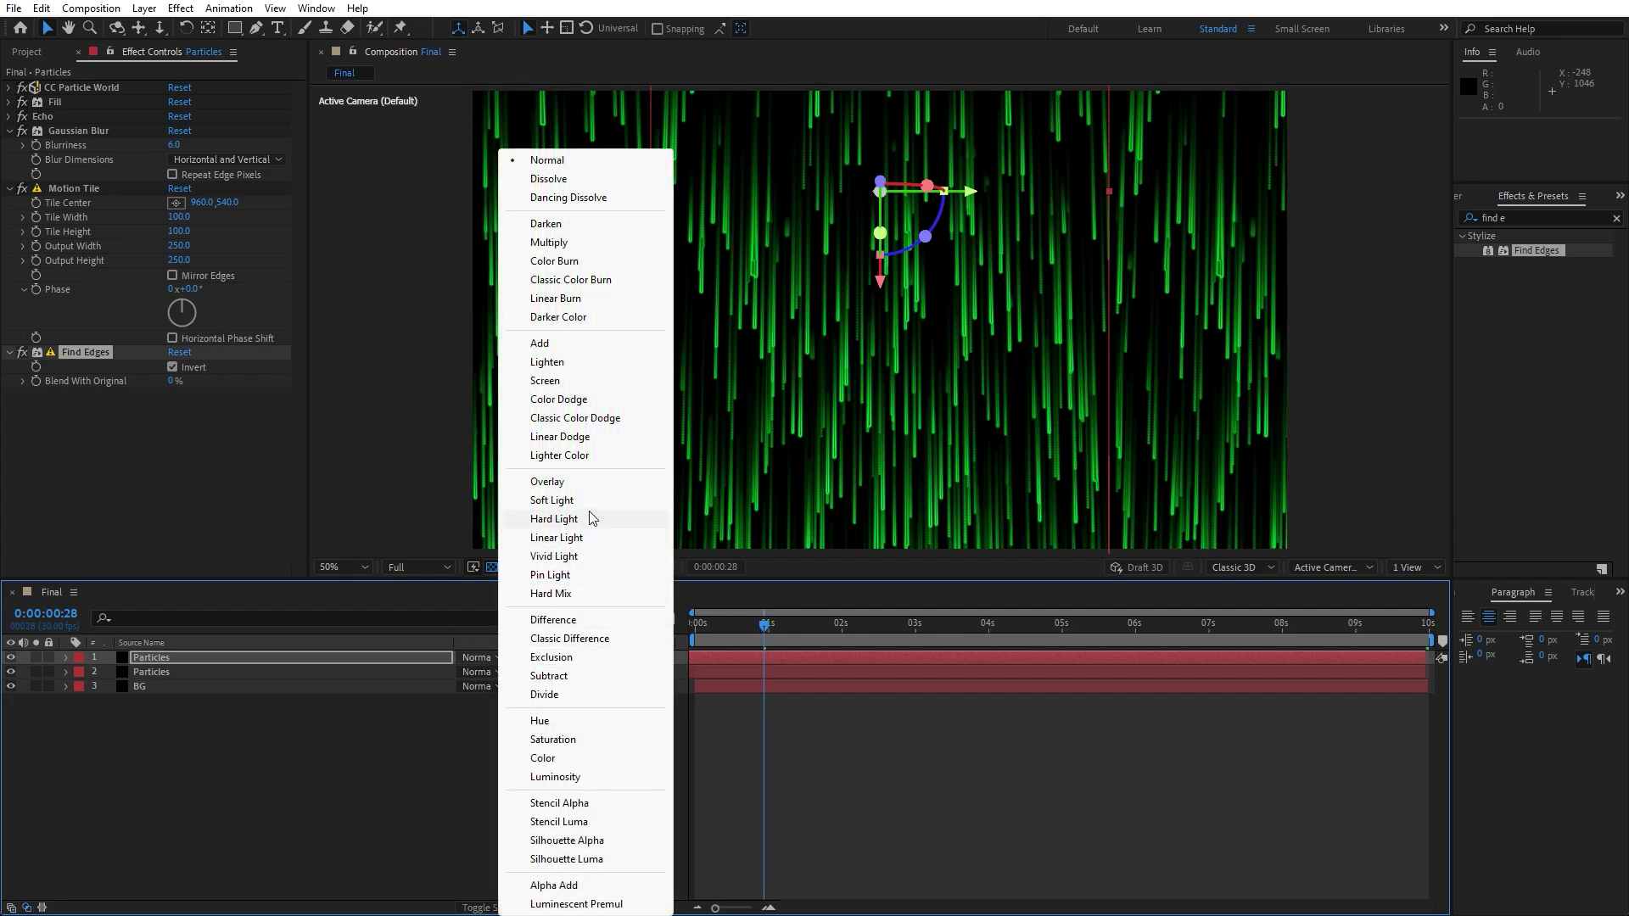
click(585, 482)
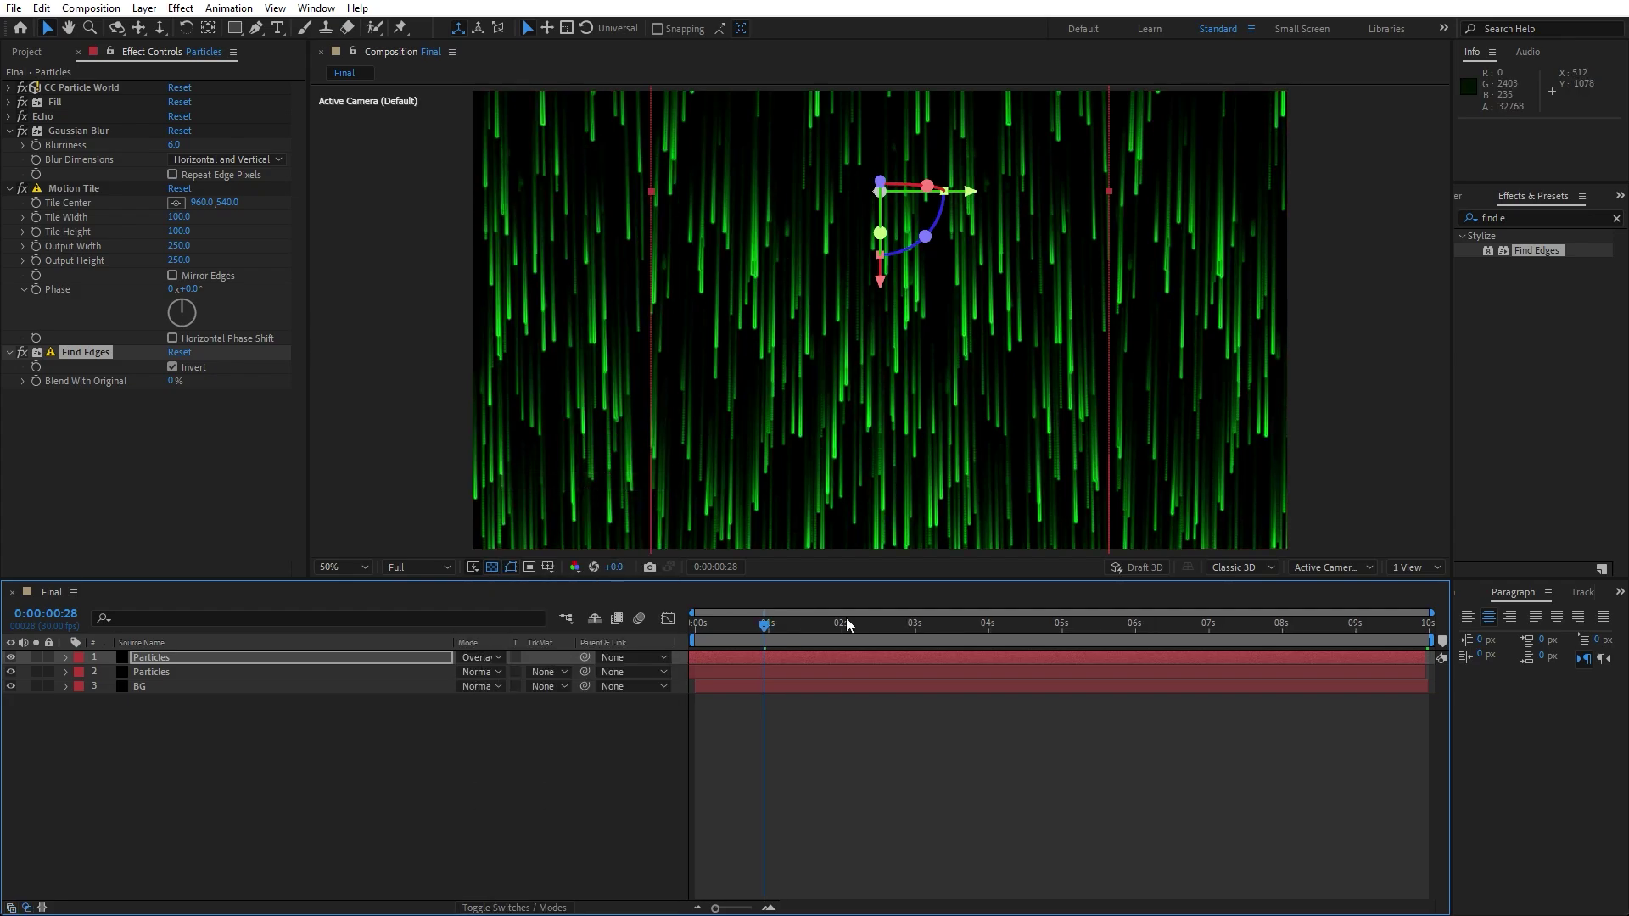
click(988, 628)
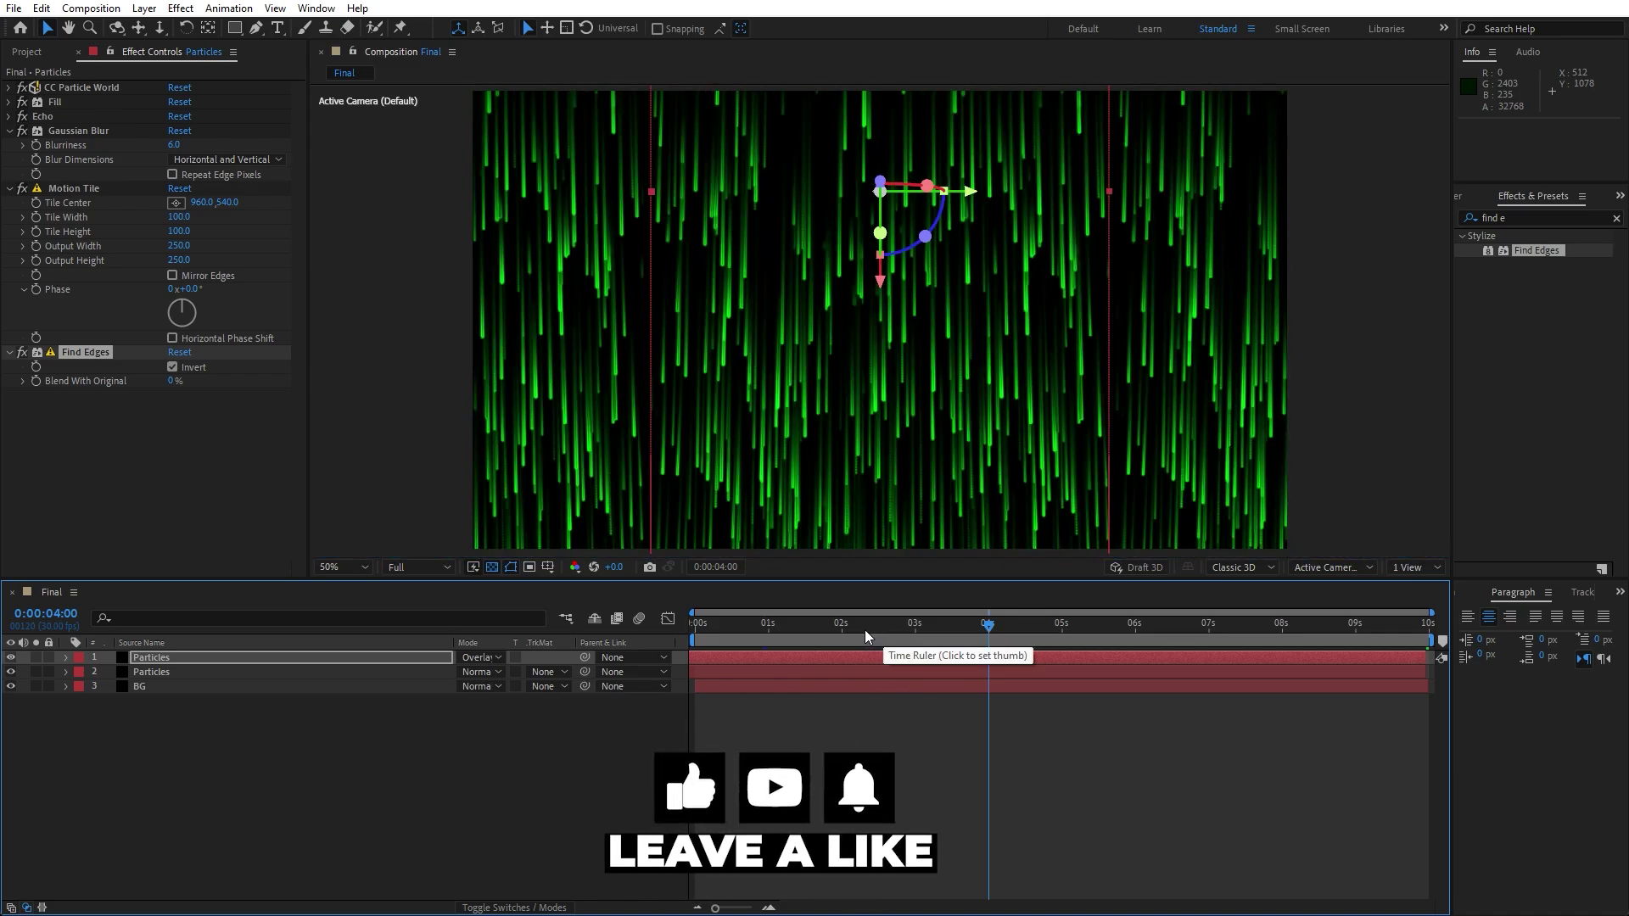
click(592, 809)
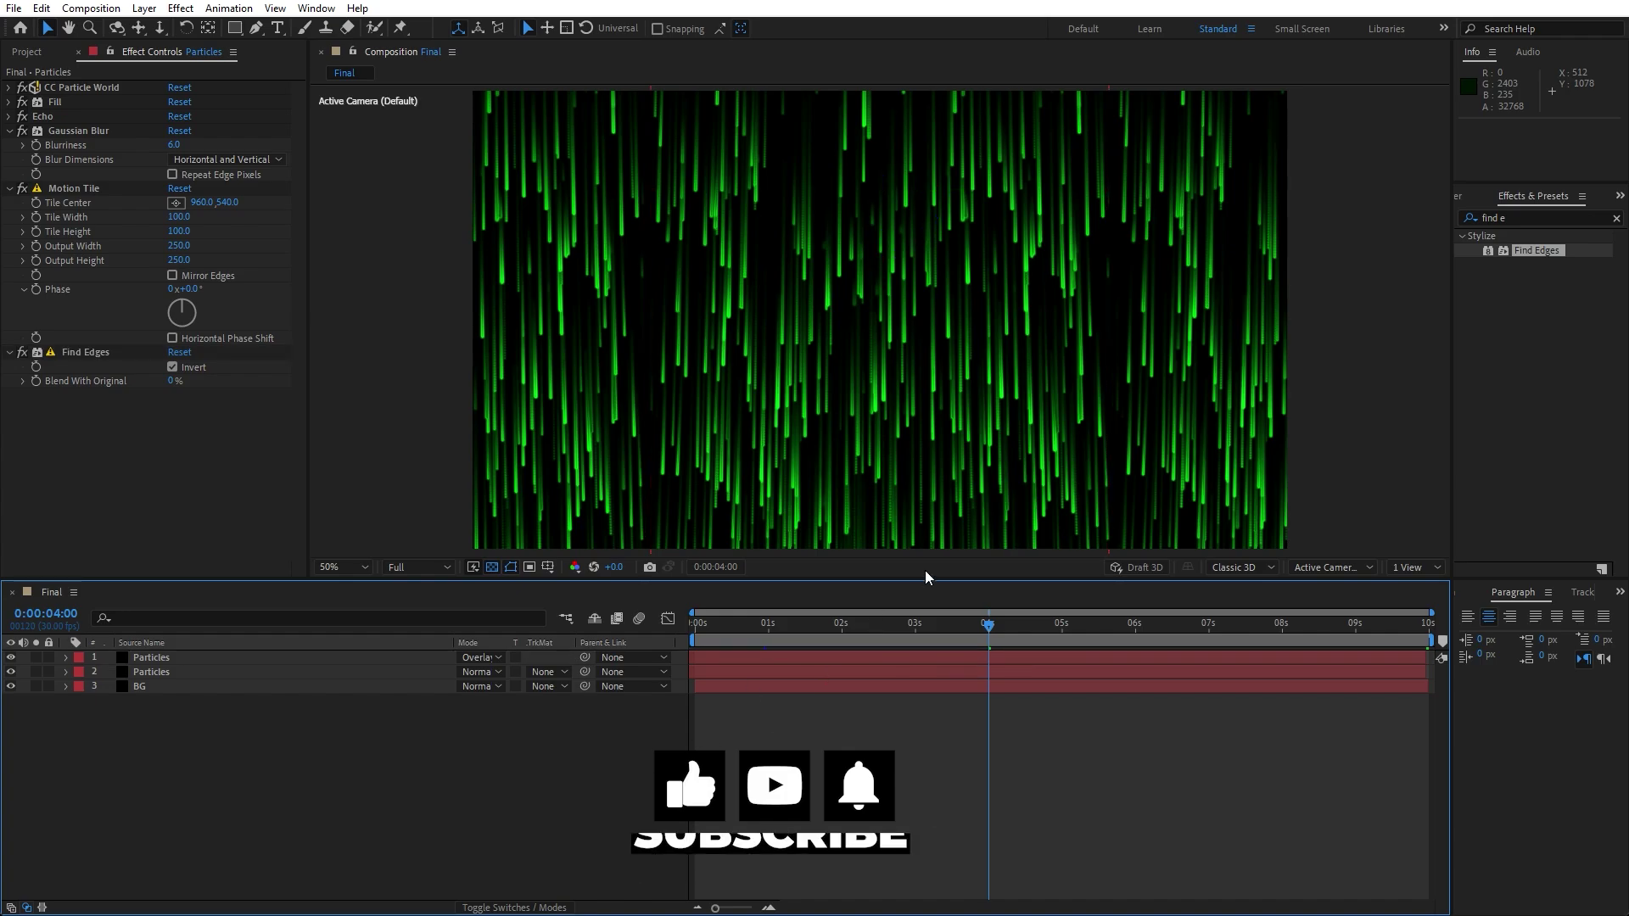